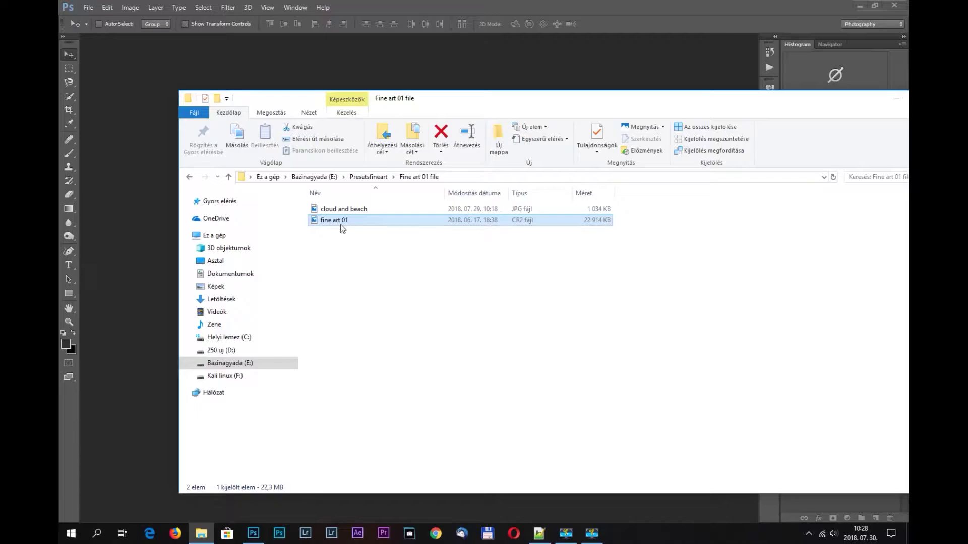
Step: Drag fine art 01.CR2 from Explorer onto Photoshop to open it in Camera Raw
drag(341, 224, 151, 243)
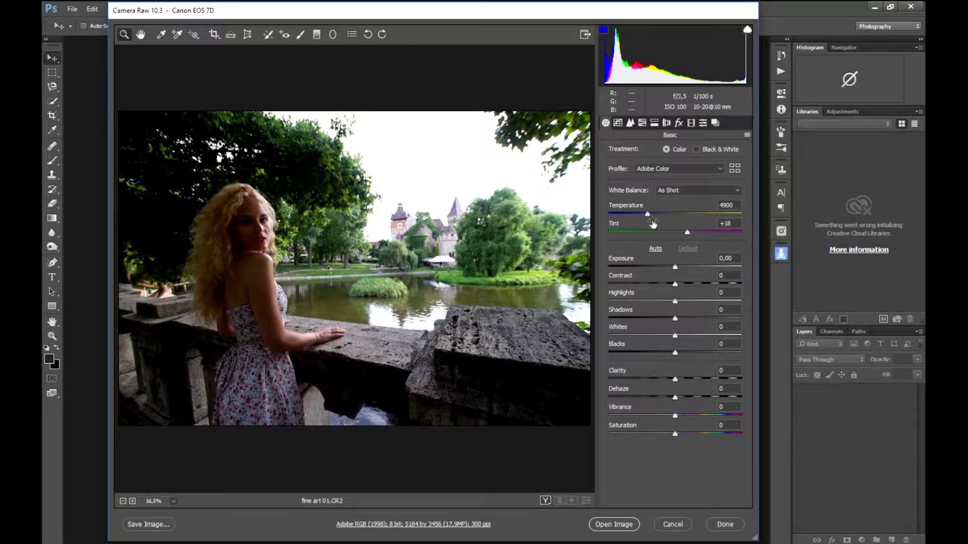
Step: Raise exposure, set contrast +26, pull highlights down and deepen blacks to -27
drag(675, 267, 692, 269)
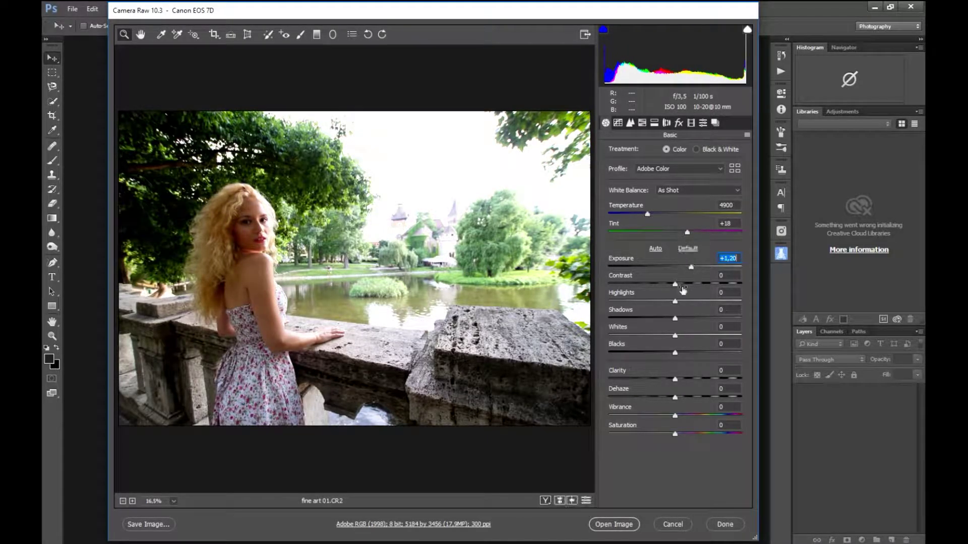
mouse_move(676, 285)
mouse_down()
mouse_move(673, 300)
mouse_move(699, 296)
mouse_up()
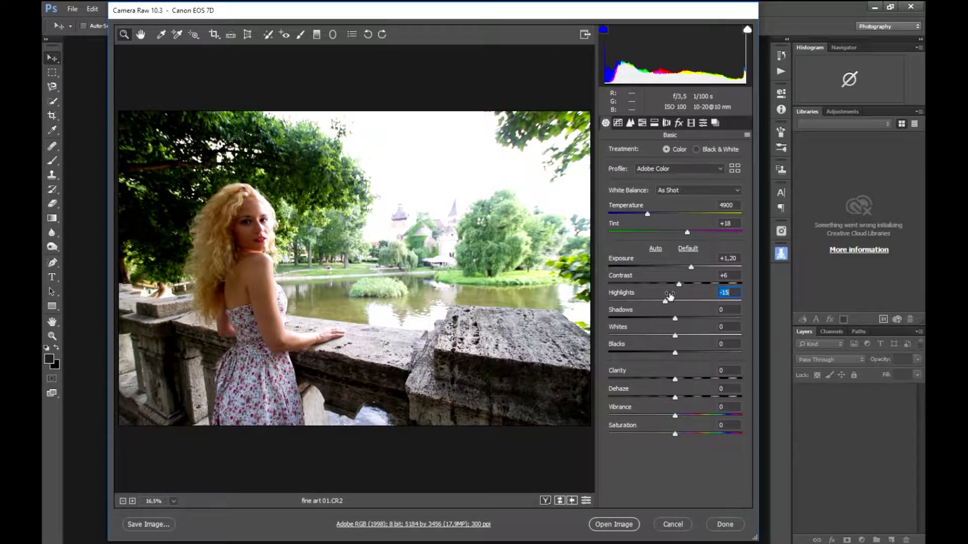
drag(699, 296, 703, 298)
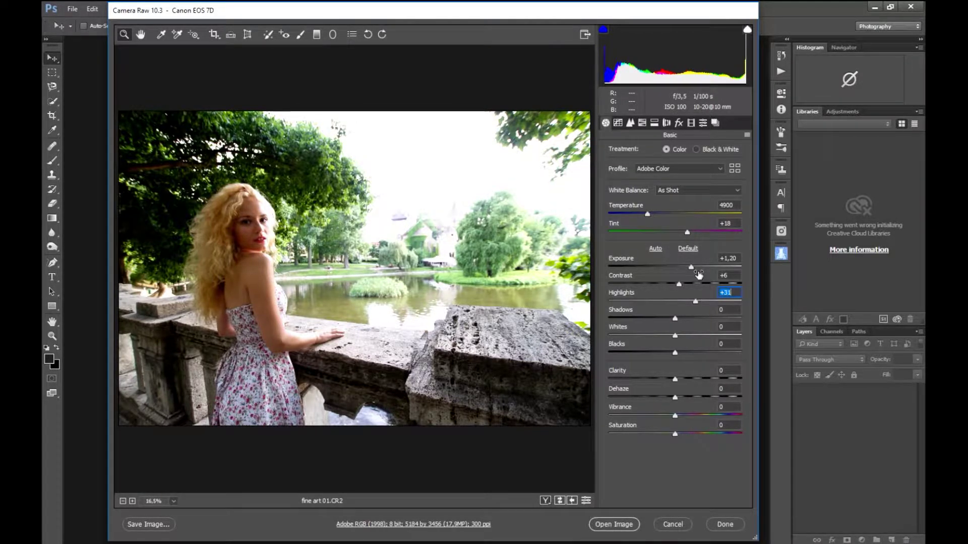
mouse_move(695, 303)
mouse_down()
mouse_move(656, 302)
mouse_move(702, 285)
mouse_up()
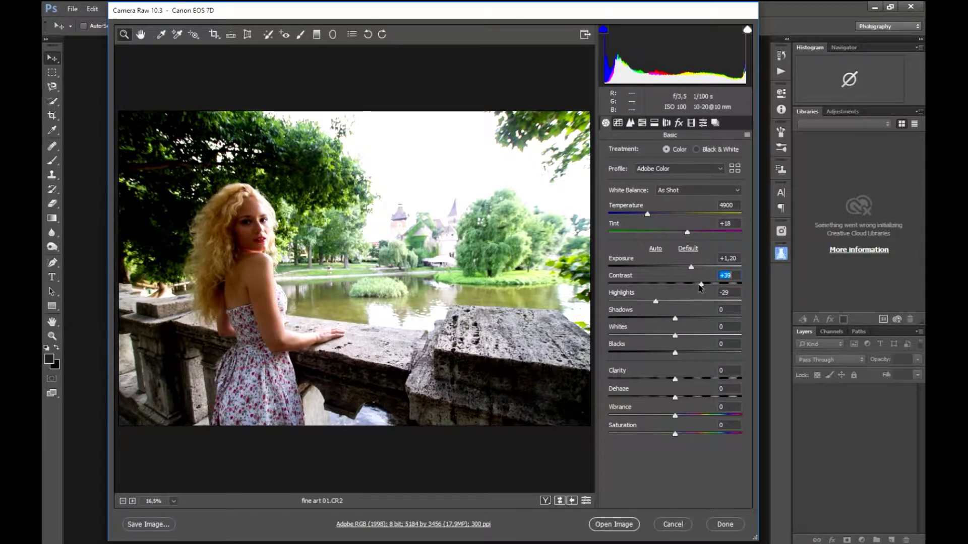
drag(692, 268, 696, 267)
key(Down)
key(Down)
key(Down)
drag(675, 353, 657, 352)
Step: Lift shadows to +36, trim exposure to +1,25 and whites to -8, then open in Photoshop
click(675, 320)
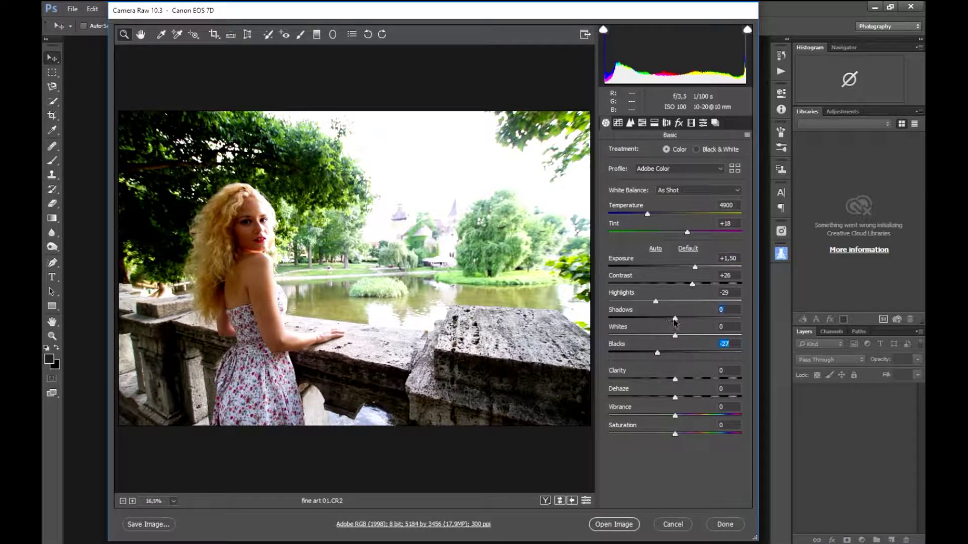
mouse_move(675, 320)
mouse_down()
mouse_move(709, 320)
mouse_move(653, 311)
mouse_up()
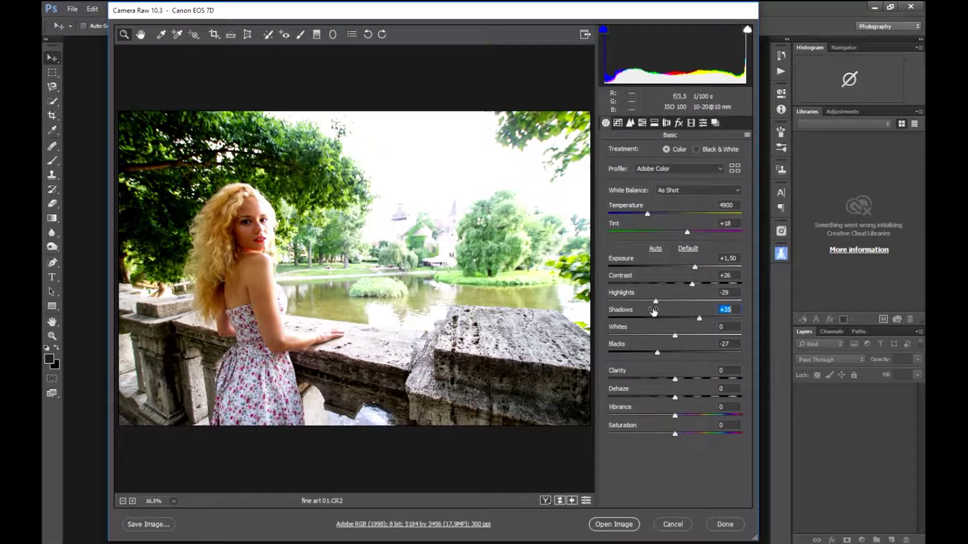
click(673, 337)
drag(694, 268, 690, 272)
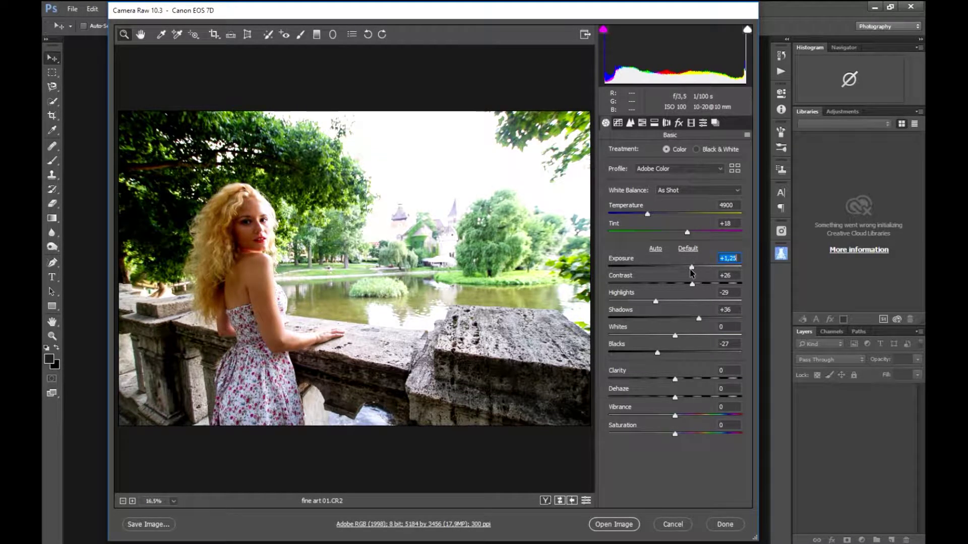
drag(655, 302, 659, 301)
drag(676, 337, 674, 343)
click(614, 525)
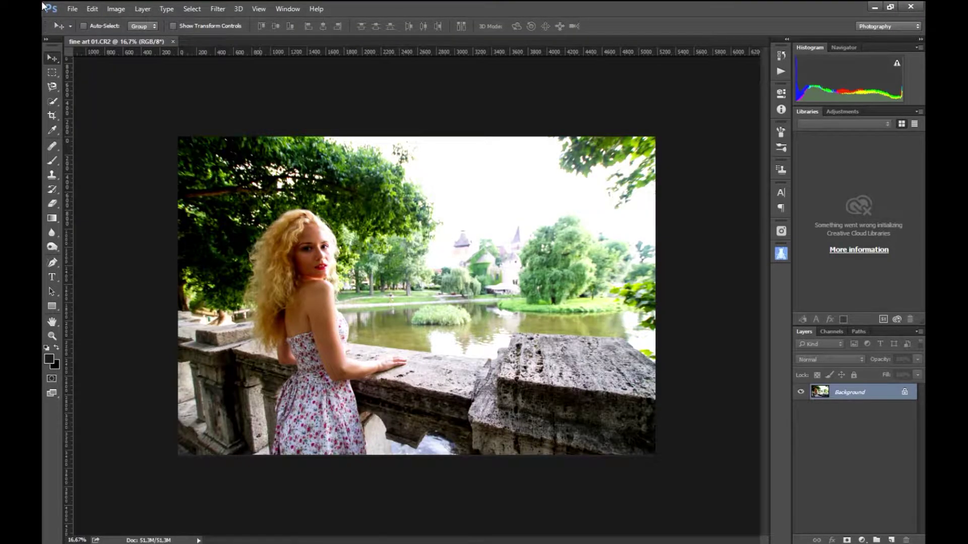
Step: Save the photo as the Photoshop file 'fine art 01.psd'
click(72, 9)
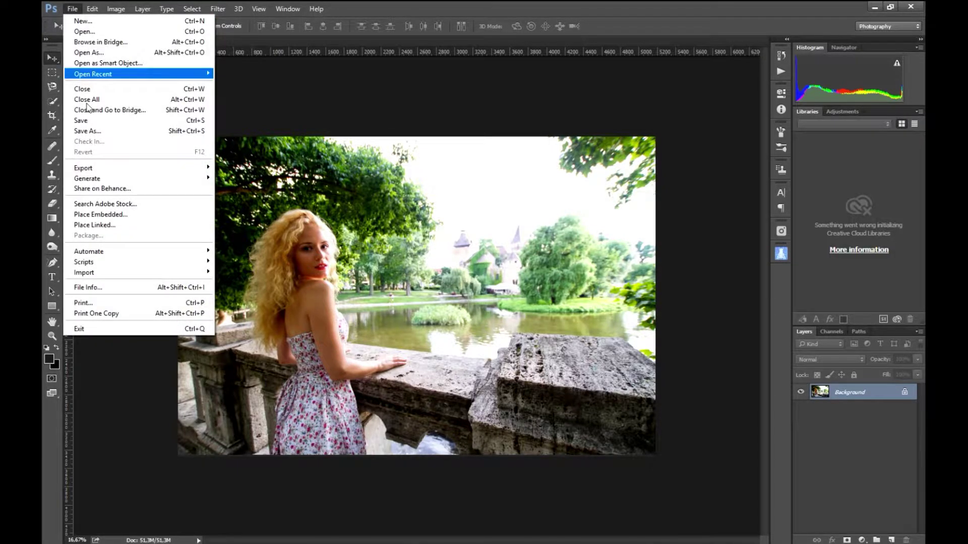
click(78, 120)
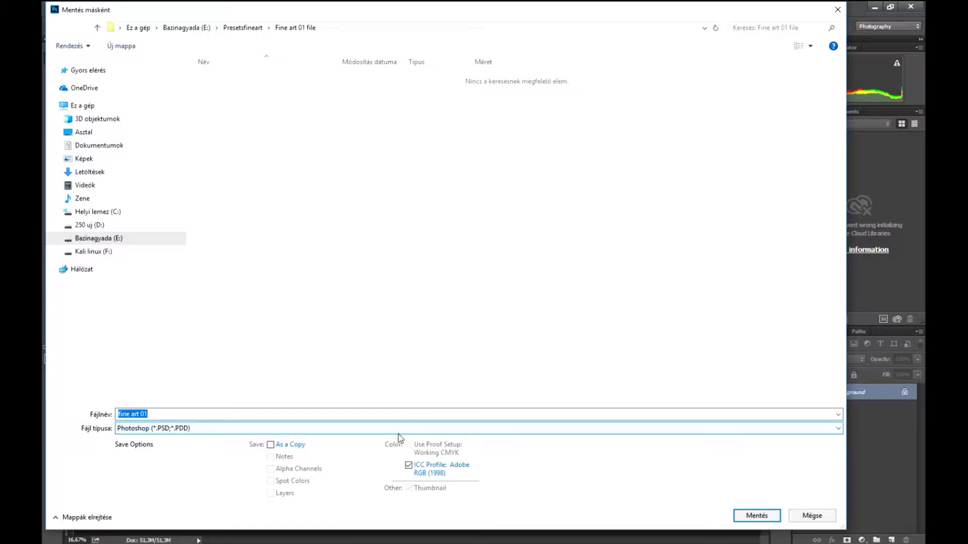
click(751, 515)
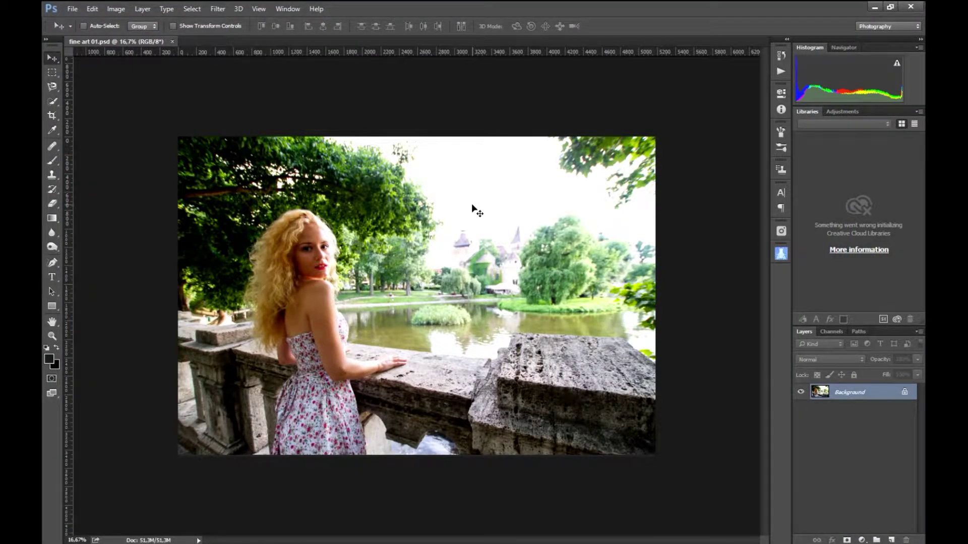
click(50, 103)
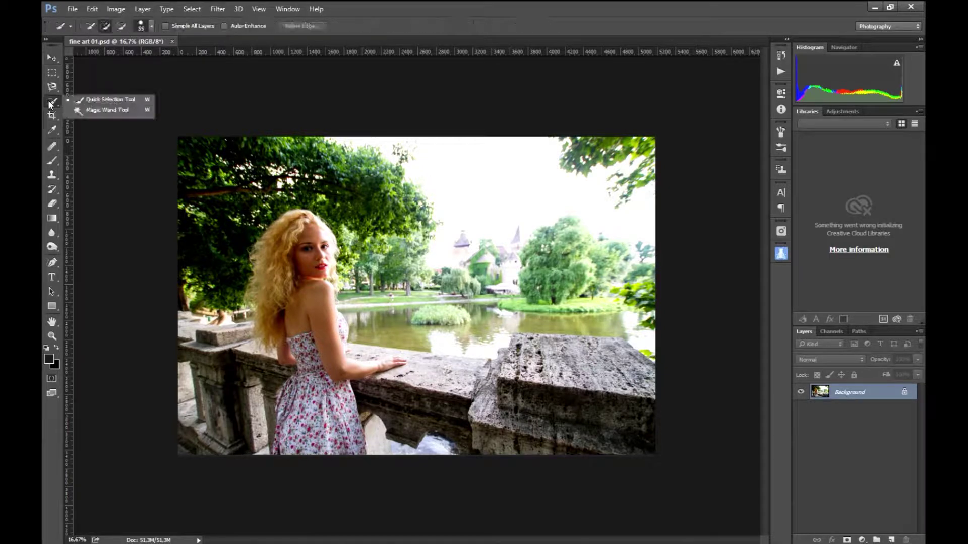
Step: With Quick Selection at higher zoom, select the area around her hair and the ledge by her hand
click(85, 98)
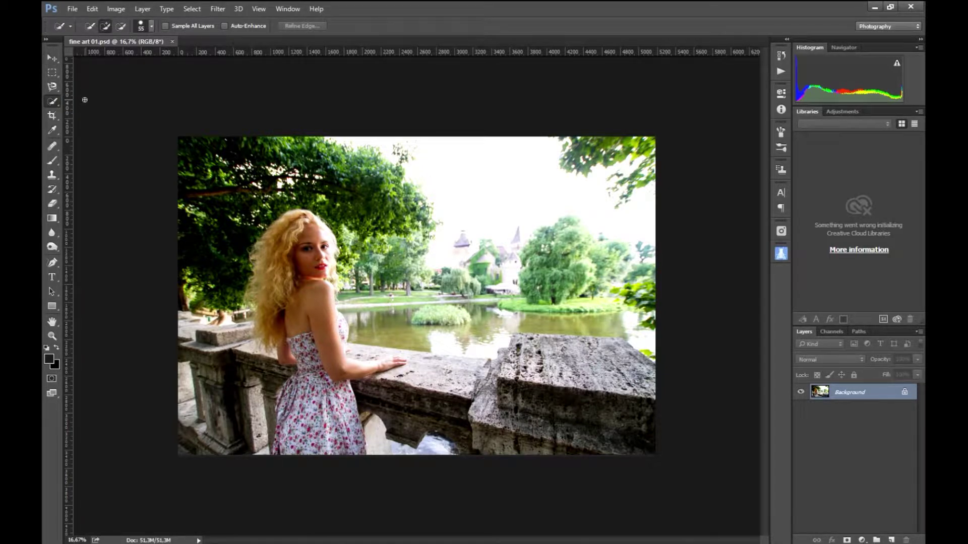
key(ctrl+plus)
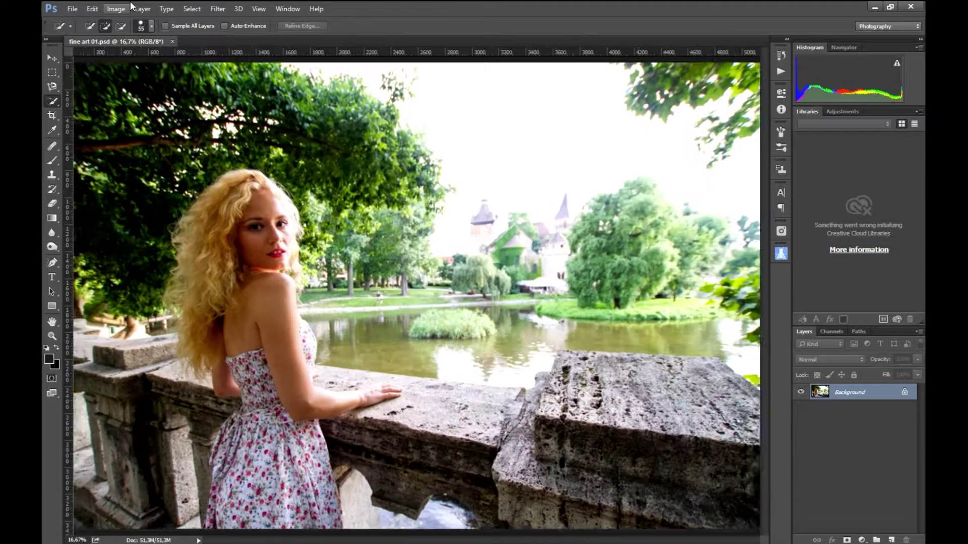
key(ctrl+plus)
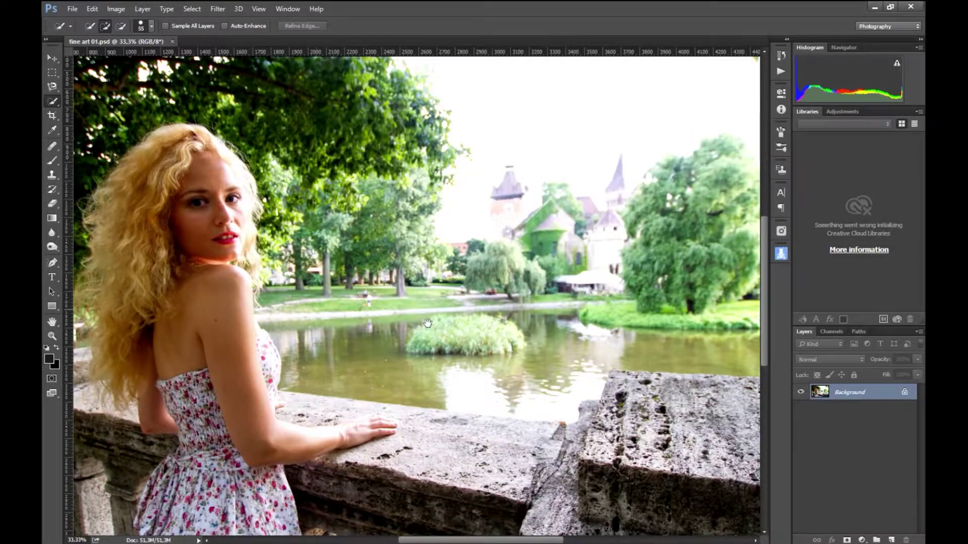
drag(313, 309, 524, 339)
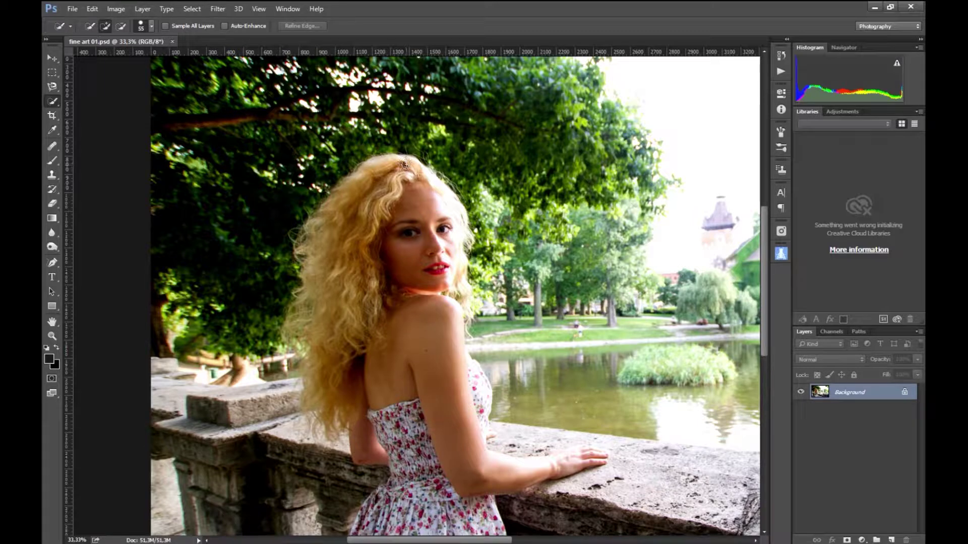
mouse_move(401, 160)
mouse_down()
mouse_move(424, 186)
mouse_move(476, 413)
mouse_move(511, 442)
mouse_move(651, 454)
mouse_move(652, 463)
mouse_up()
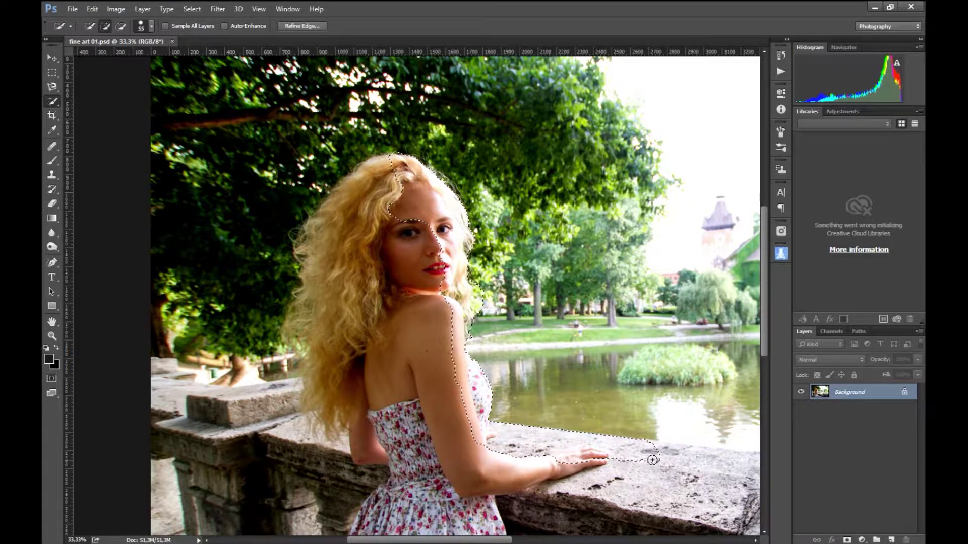
mouse_move(640, 516)
mouse_down()
mouse_move(649, 462)
mouse_move(745, 460)
mouse_up()
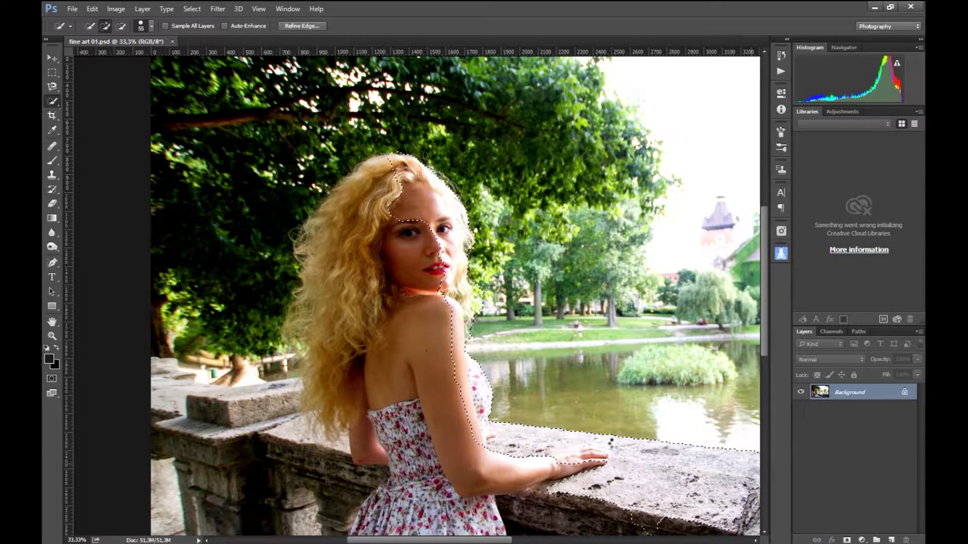
Step: Extend the selection over the right ledge corner, stone blocks and arch
drag(611, 443, 376, 393)
drag(415, 321, 306, 306)
click(438, 386)
mouse_move(438, 386)
mouse_down()
mouse_move(565, 333)
mouse_move(717, 530)
mouse_up()
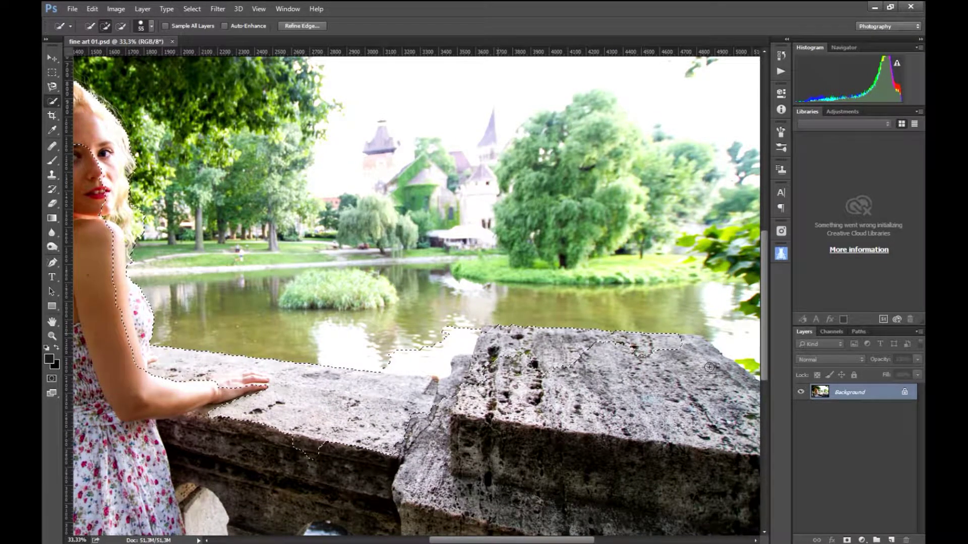
drag(714, 530, 650, 398)
drag(523, 477, 365, 508)
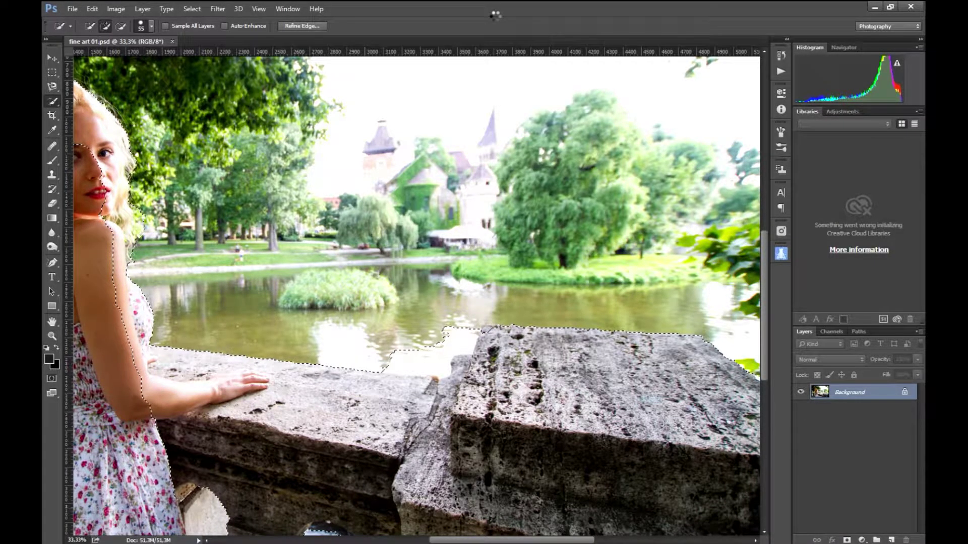
Step: Add the lower railing, dress edge, lower-left area, left pillars and background to the selection
drag(359, 418, 462, 200)
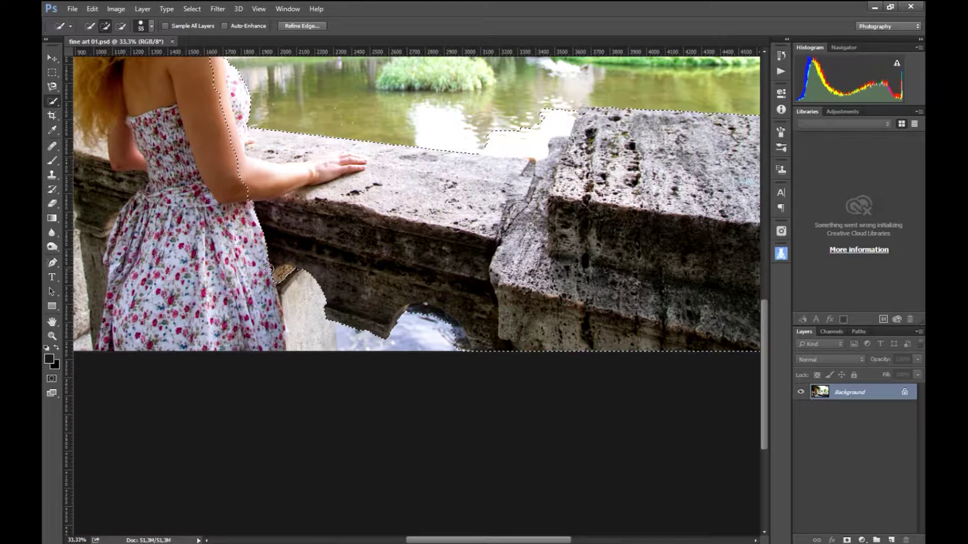
drag(261, 290, 269, 338)
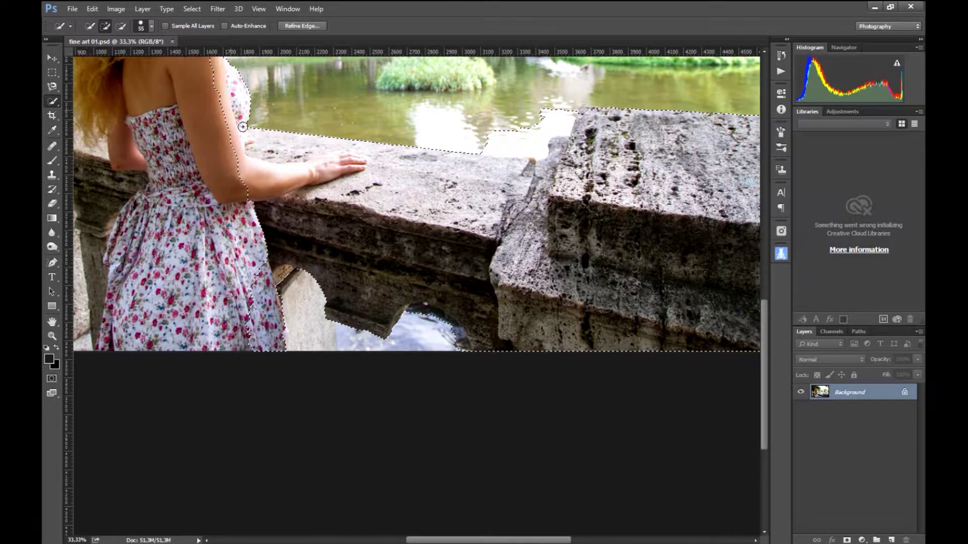
drag(261, 195, 44, 308)
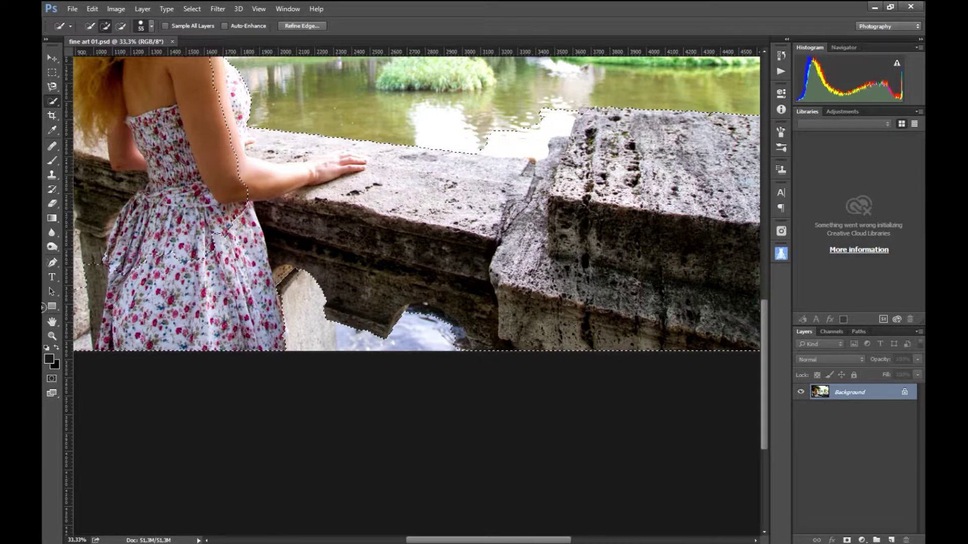
drag(407, 225, 668, 250)
drag(293, 182, 361, 176)
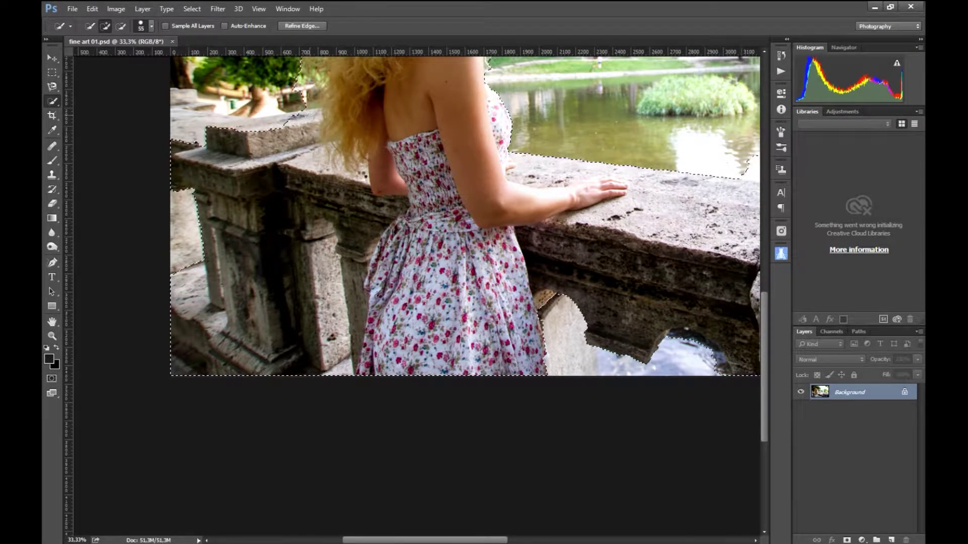
key(ctrl+d)
drag(427, 195, 463, 391)
mouse_move(322, 282)
mouse_down()
mouse_move(283, 330)
mouse_move(285, 323)
mouse_up()
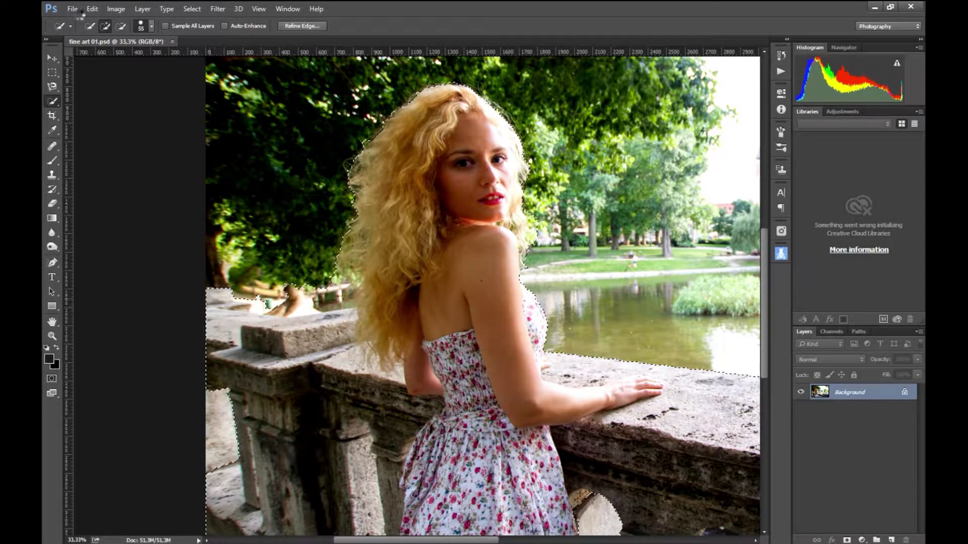
click(120, 25)
Step: Subtract the railing near her hair and tidy the selection along the hair and shoulder
drag(257, 288, 291, 306)
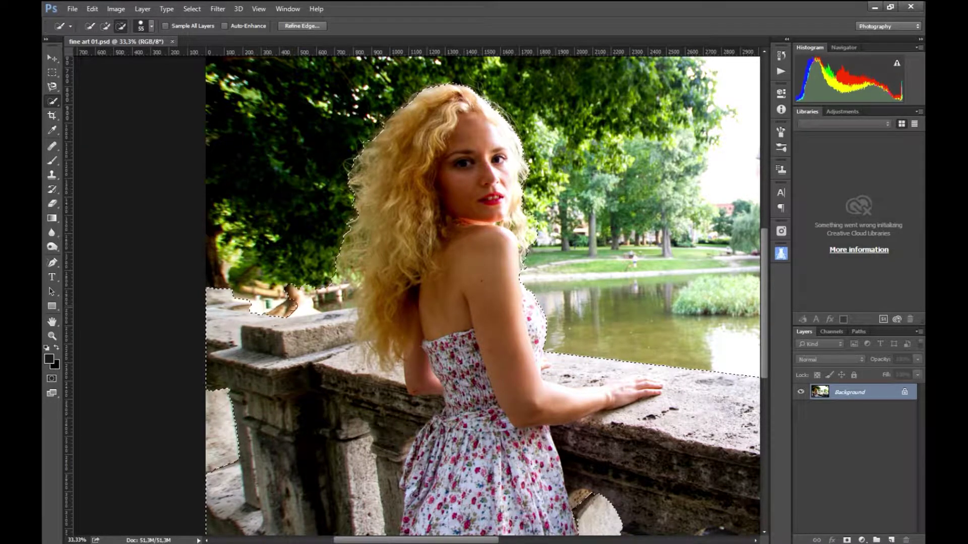
drag(348, 302, 337, 286)
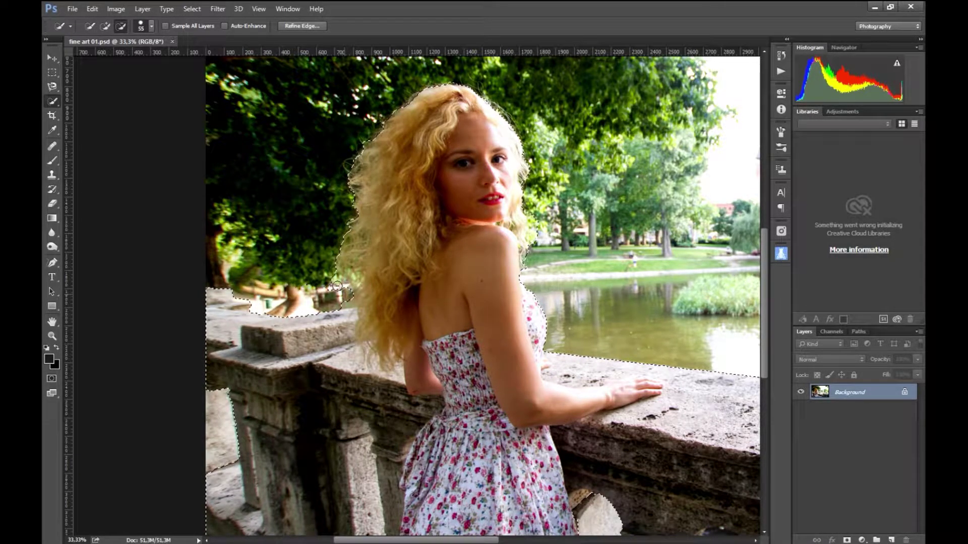
click(343, 308)
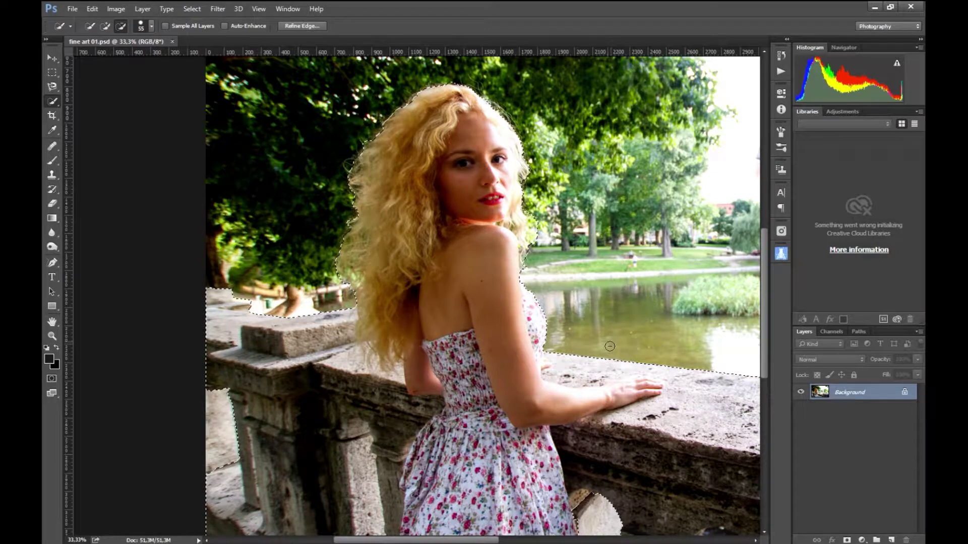
drag(610, 346, 529, 321)
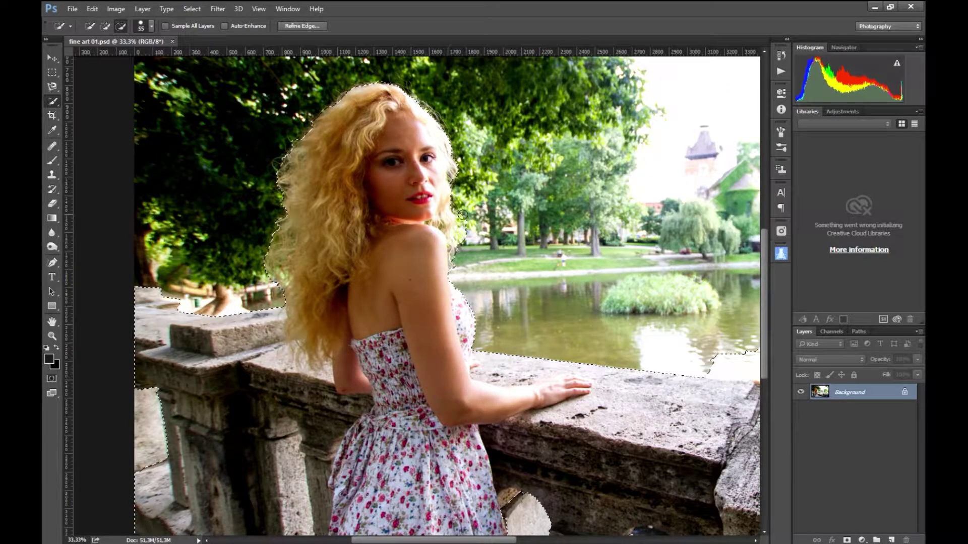
key(ctrl+plus)
key(ctrl+plus)
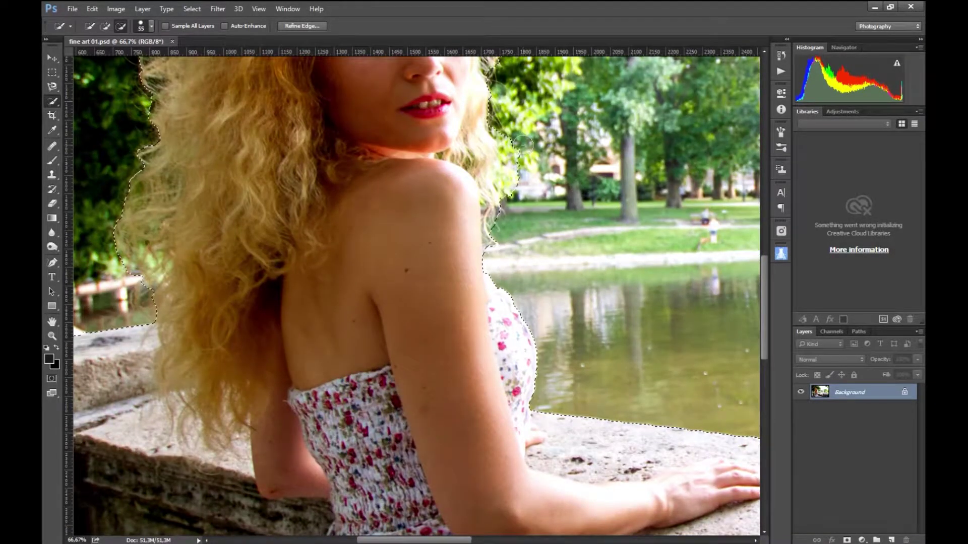
drag(504, 166, 509, 139)
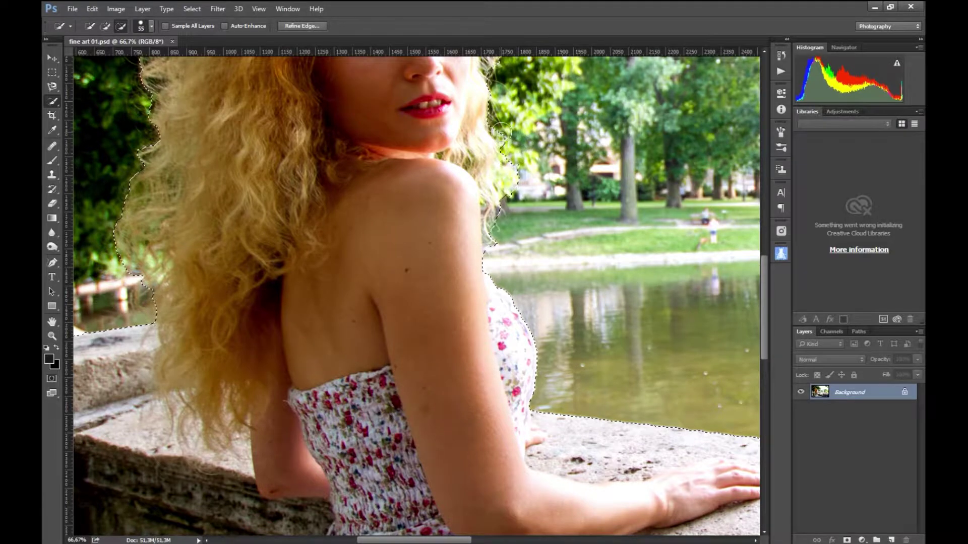
drag(507, 151, 492, 250)
drag(480, 336, 153, 300)
Step: Remove the bright water above the ledge, add the stone block's top corner, and zoom out
drag(616, 368, 381, 311)
click(466, 347)
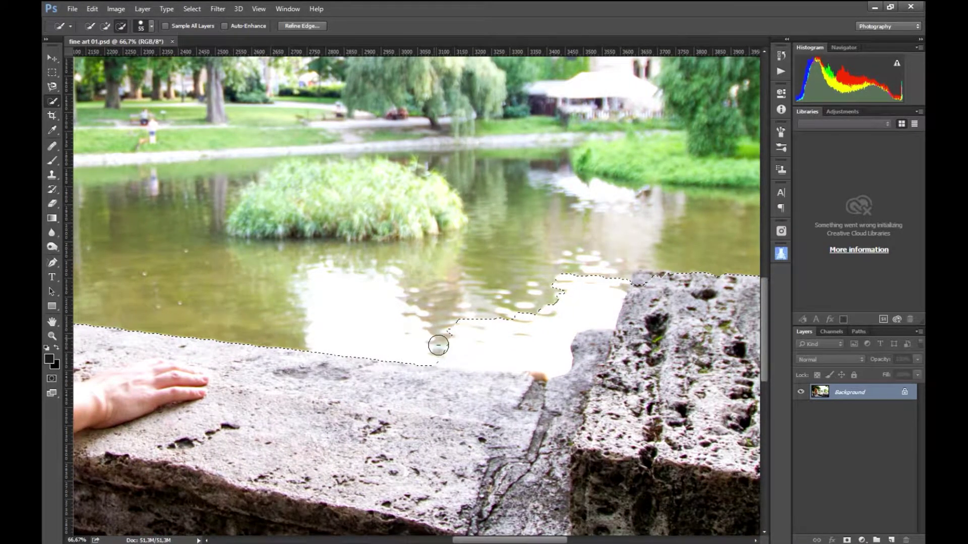
mouse_move(470, 355)
mouse_down()
mouse_move(534, 306)
mouse_move(484, 311)
mouse_move(616, 272)
mouse_up()
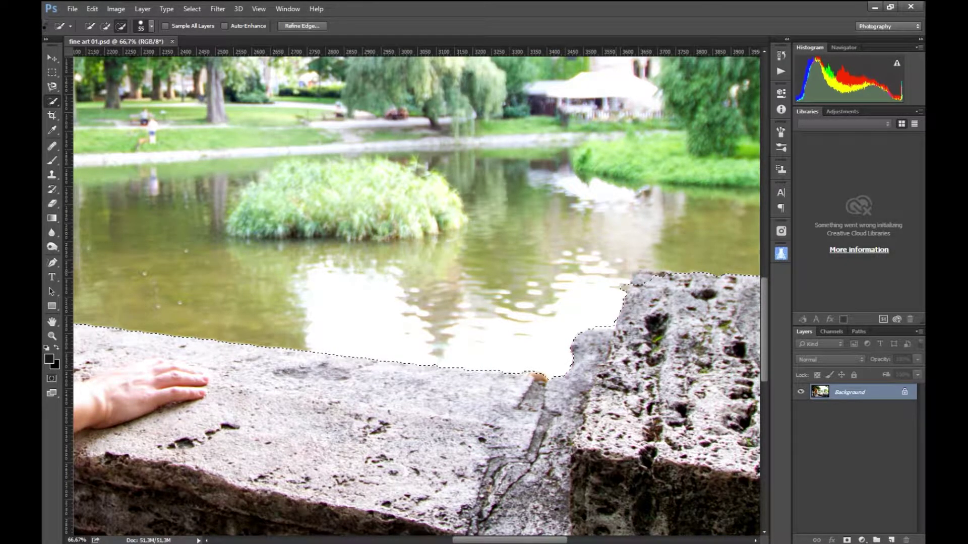
click(105, 26)
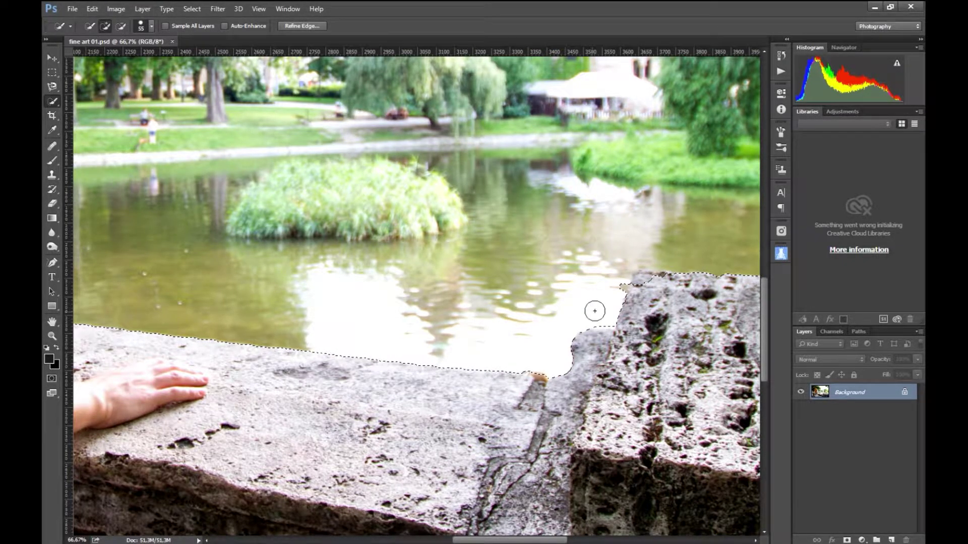
click(642, 287)
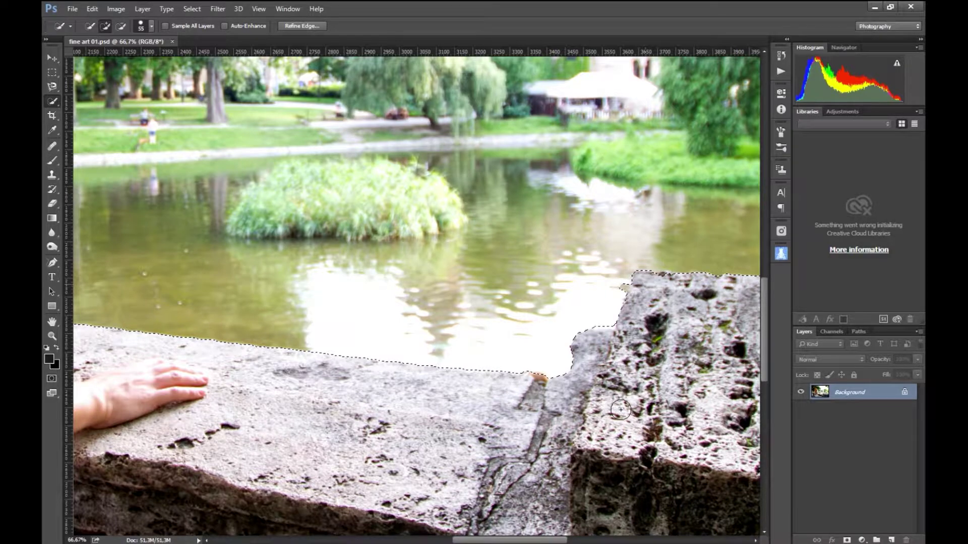
drag(657, 377, 243, 341)
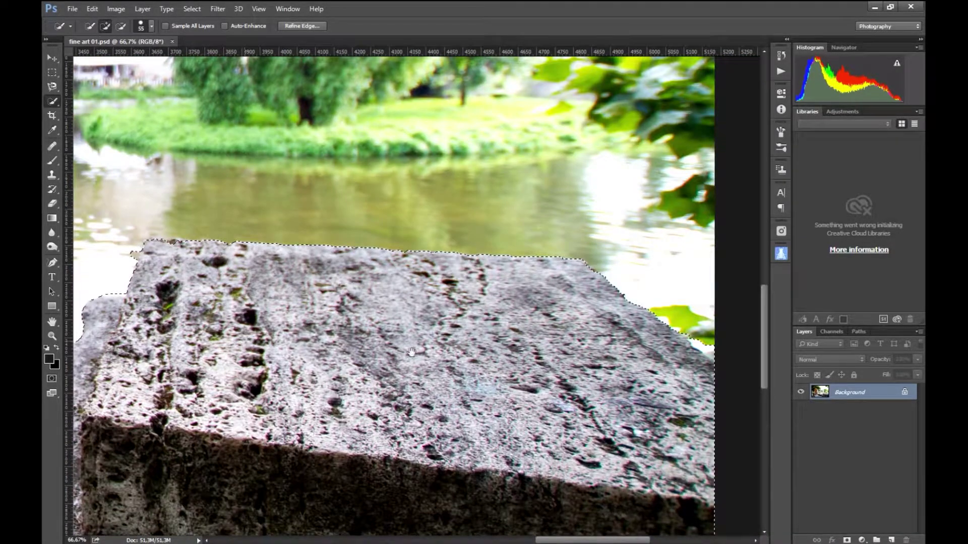
drag(244, 340, 539, 360)
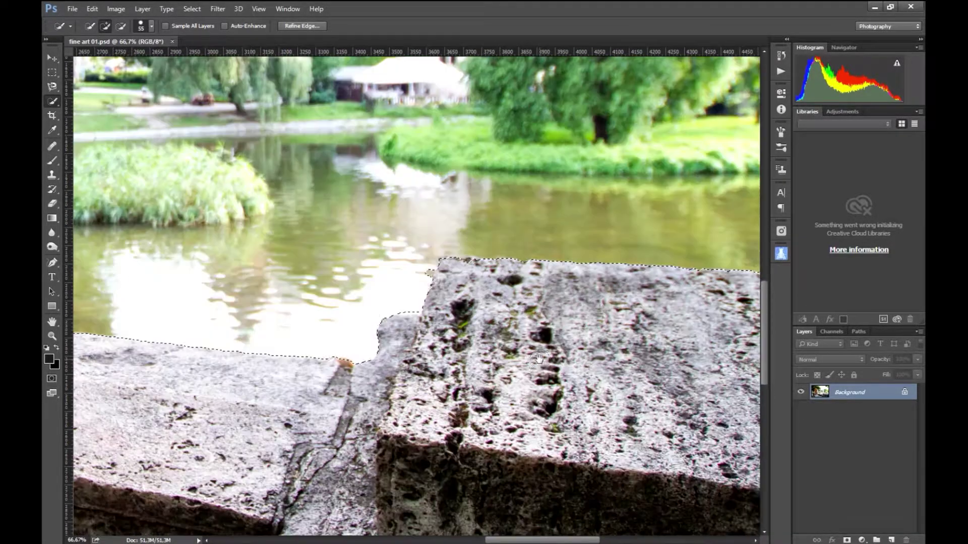
key(ctrl+minus)
key(ctrl+minus)
key(ctrl+minus)
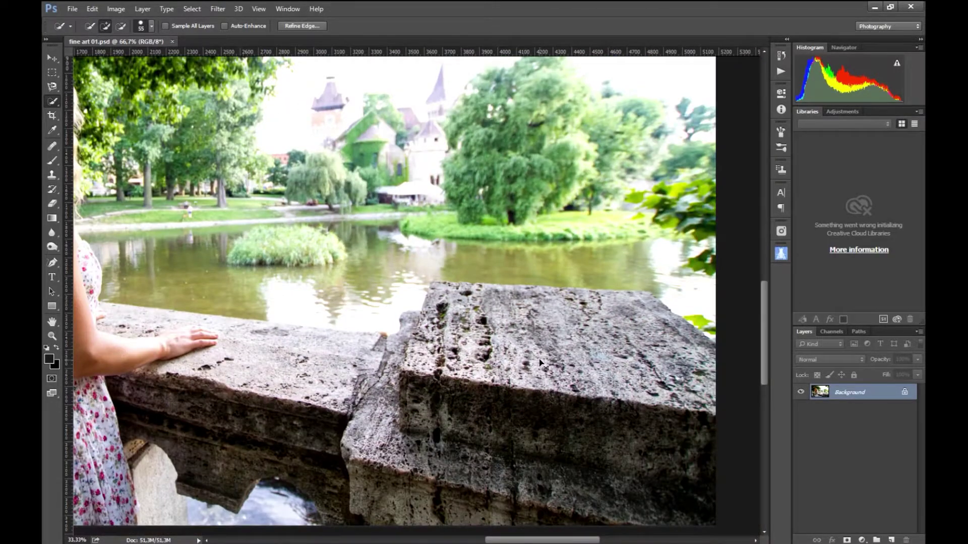
drag(539, 359, 455, 318)
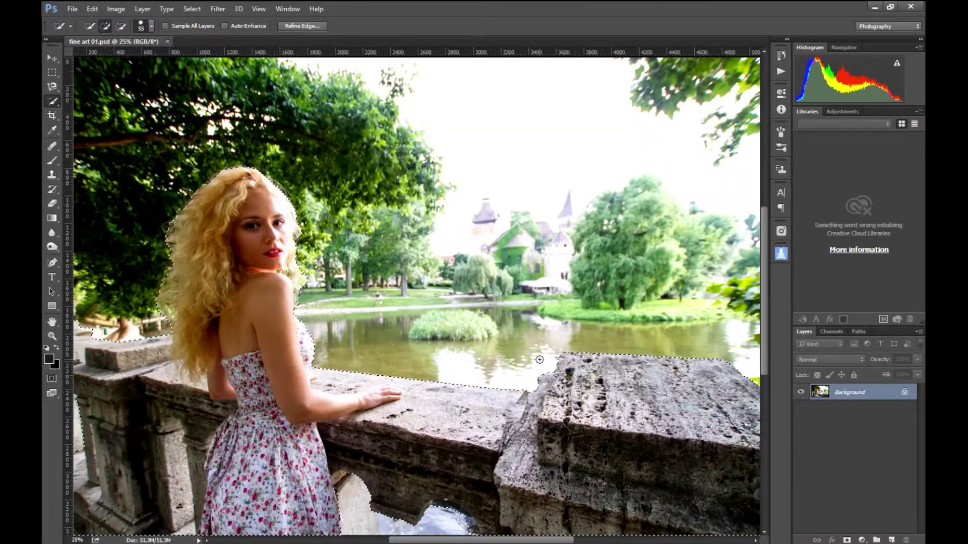
click(305, 26)
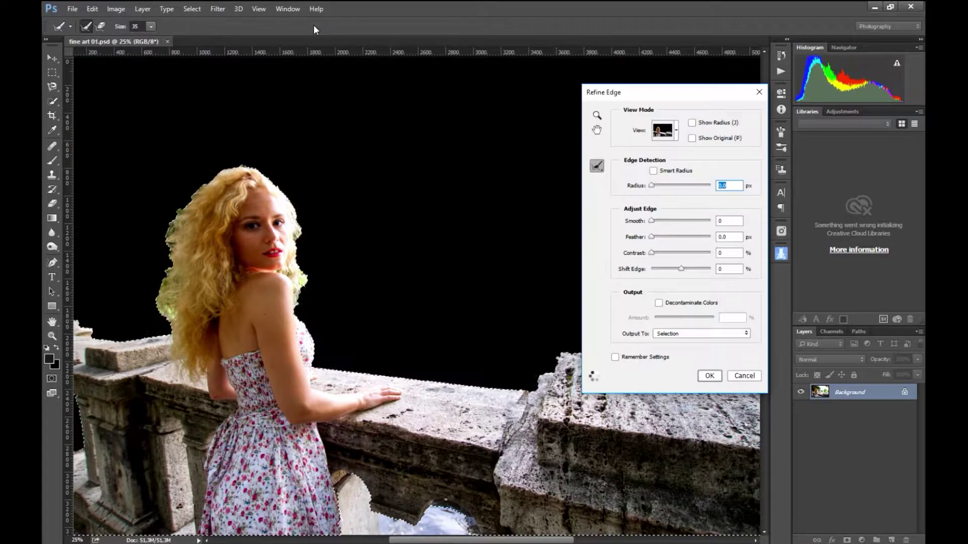
Step: Set Refine Edge radius 0.9, smooth 8 and feather 1.4
drag(652, 186, 655, 185)
click(654, 222)
drag(654, 222, 657, 222)
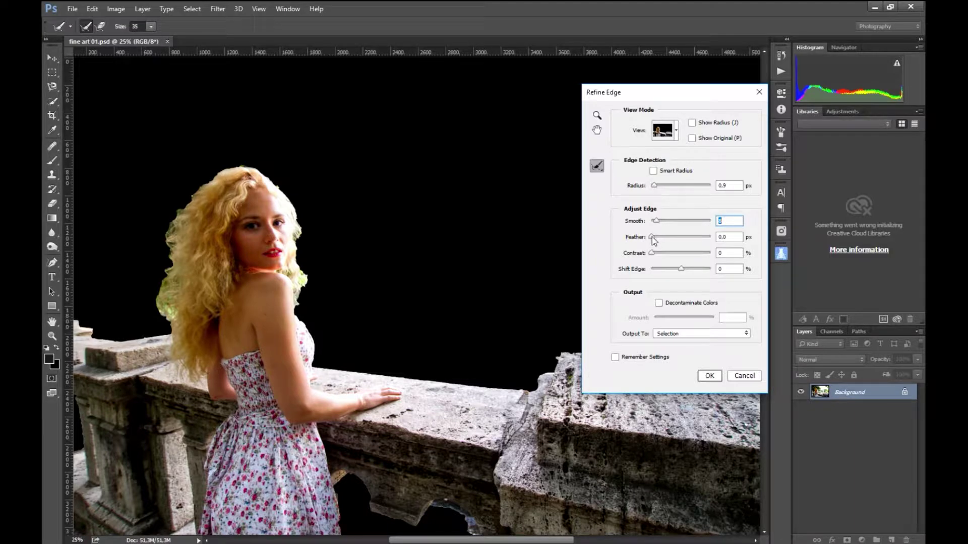
drag(651, 237, 656, 237)
Step: Zoom to 50%, enlarge the refine brush, and paint the left hair edge down to the shoulder
key(ctrl+plus)
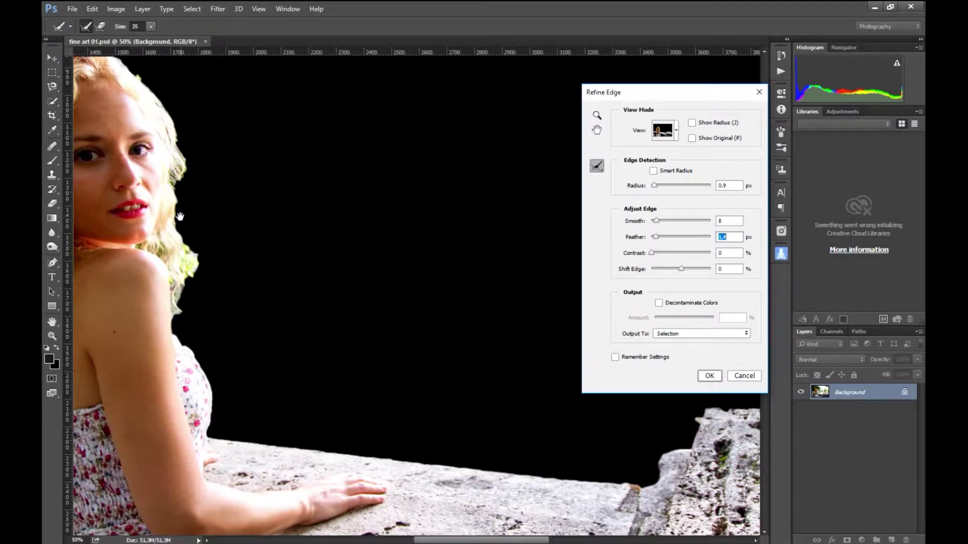
drag(195, 236, 341, 241)
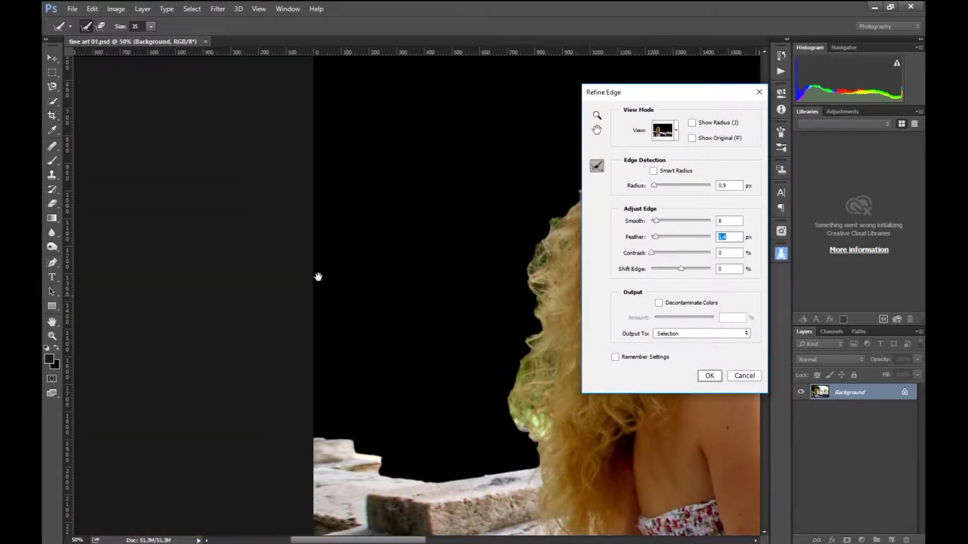
drag(323, 278, 81, 272)
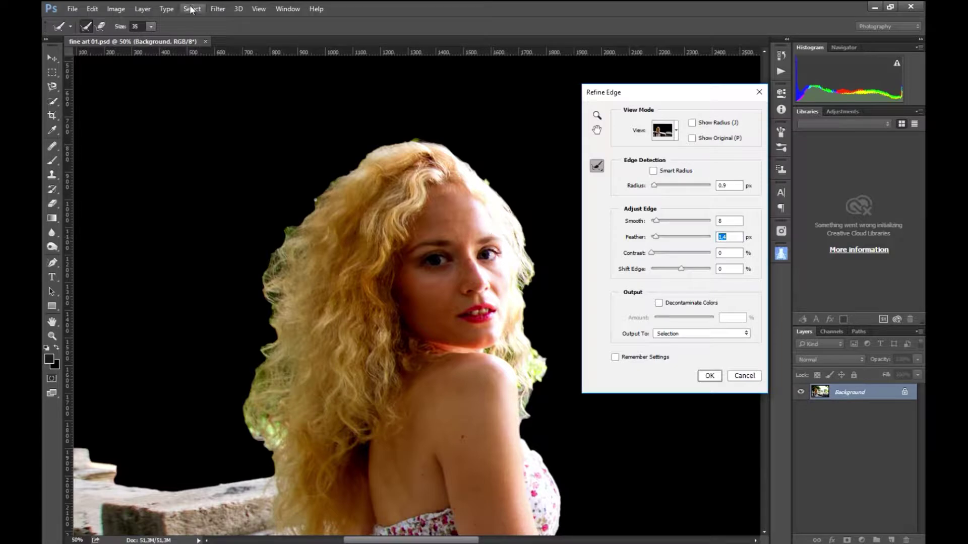
click(150, 26)
drag(154, 39, 170, 39)
drag(373, 152, 335, 186)
mouse_move(296, 229)
mouse_down()
mouse_move(271, 296)
mouse_move(275, 248)
mouse_up()
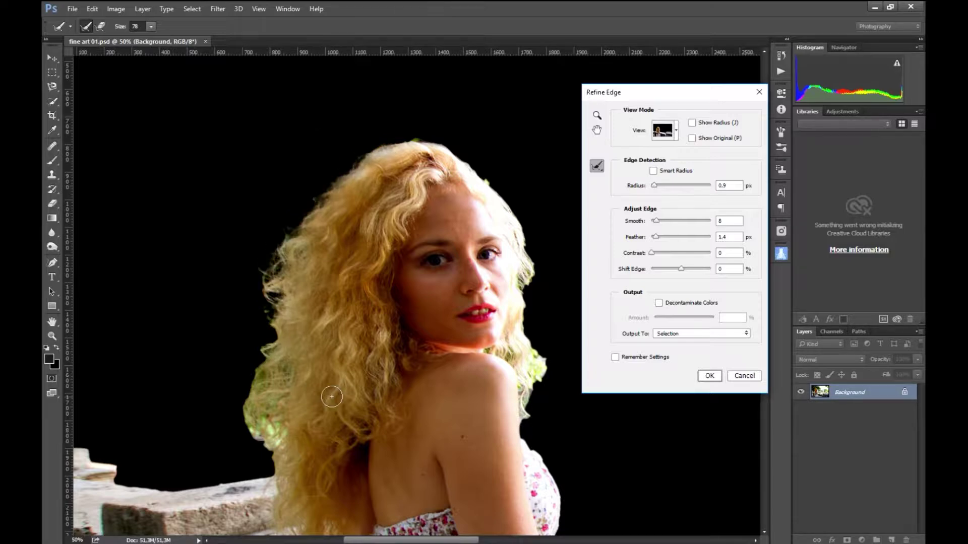
drag(331, 380, 333, 320)
drag(255, 225, 243, 334)
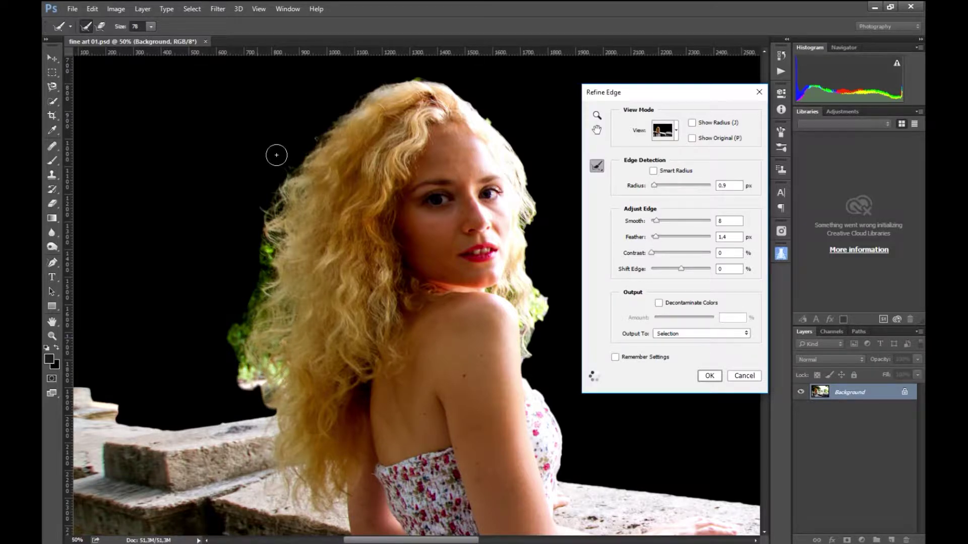
mouse_move(319, 381)
mouse_down()
mouse_move(313, 298)
mouse_move(276, 310)
mouse_move(152, 313)
mouse_up()
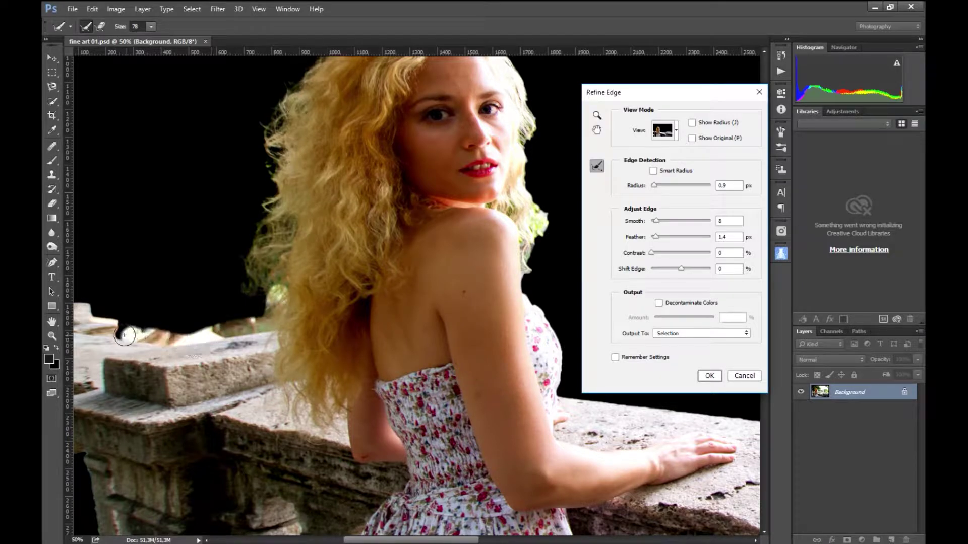
mouse_move(157, 309)
mouse_down()
mouse_move(339, 303)
mouse_move(251, 303)
mouse_up()
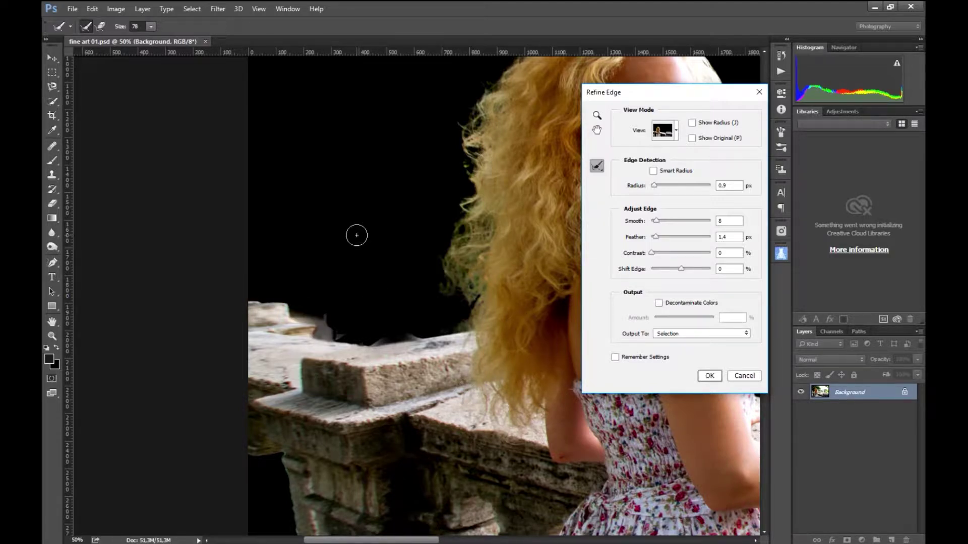
Step: Erase the stray rock fragment, then refine the top and right hair edges
click(100, 26)
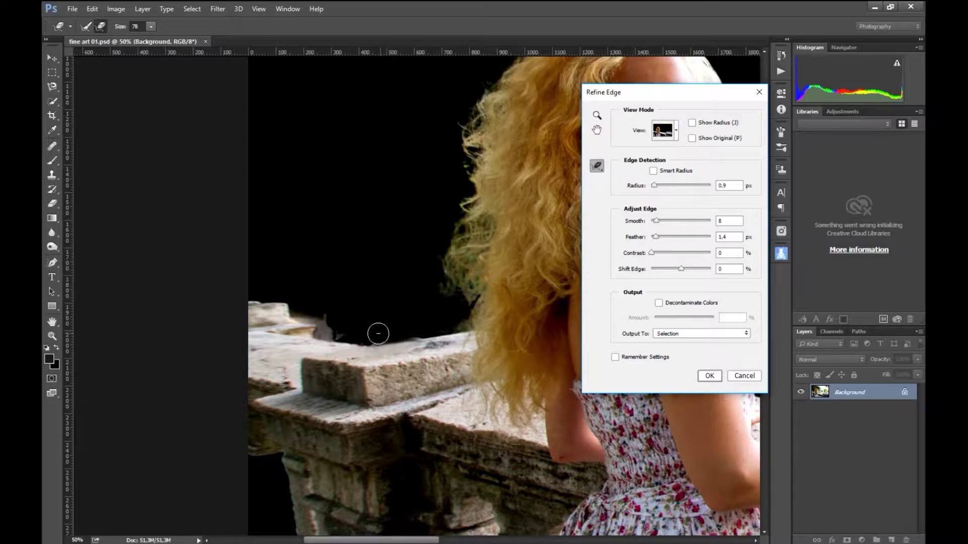
mouse_move(337, 325)
mouse_down()
mouse_move(325, 329)
mouse_move(302, 307)
mouse_move(329, 312)
mouse_up()
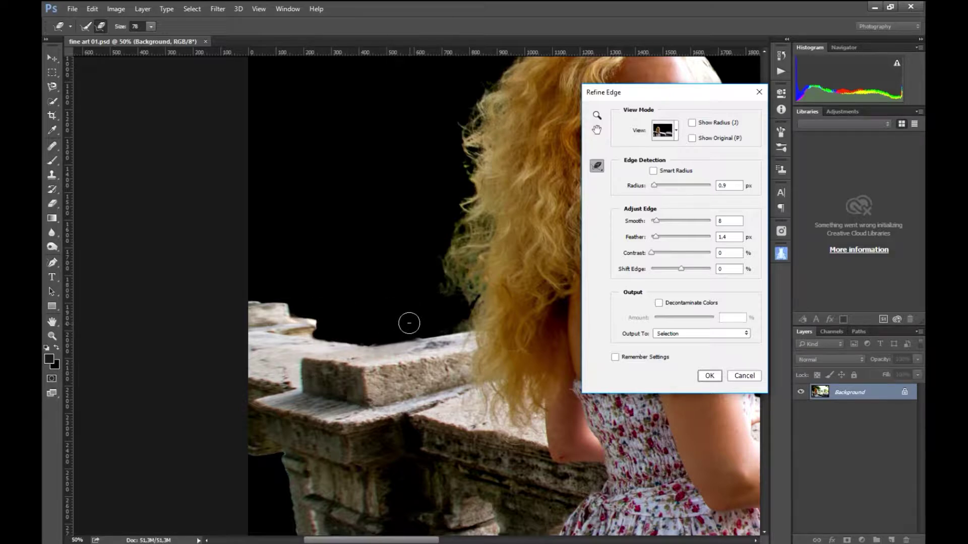
mouse_move(488, 304)
mouse_down()
mouse_move(474, 387)
mouse_move(514, 503)
mouse_up()
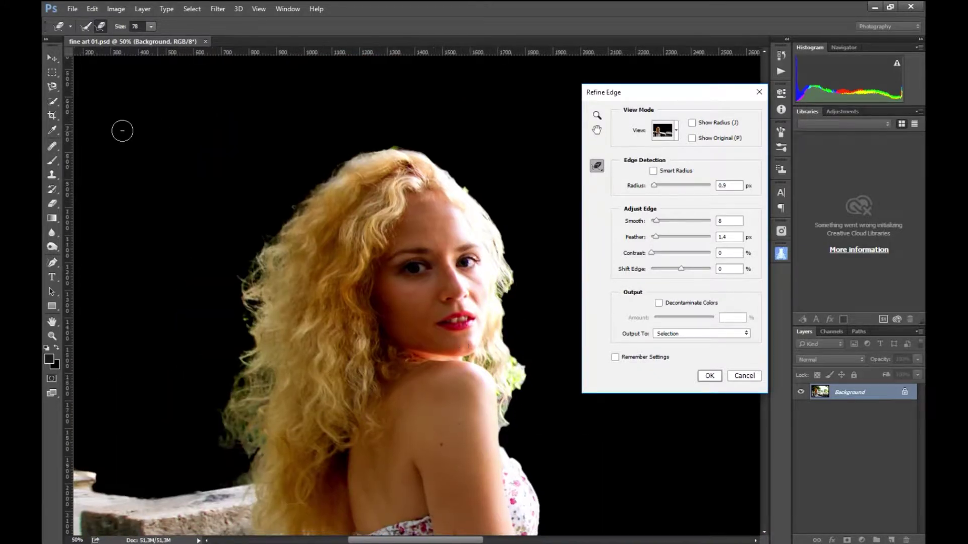
key(e)
mouse_move(385, 141)
mouse_down()
mouse_move(466, 199)
mouse_move(504, 280)
mouse_move(514, 379)
mouse_up()
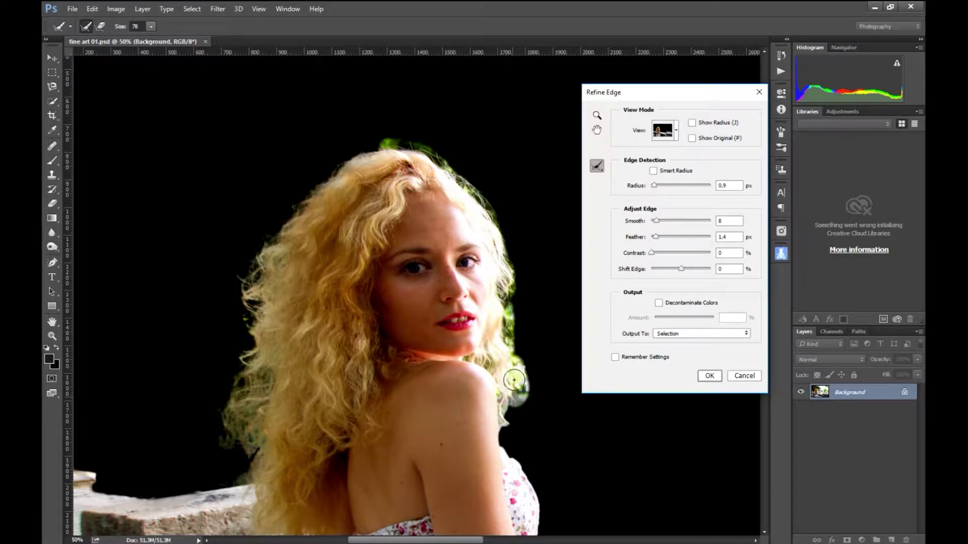
drag(514, 379, 501, 438)
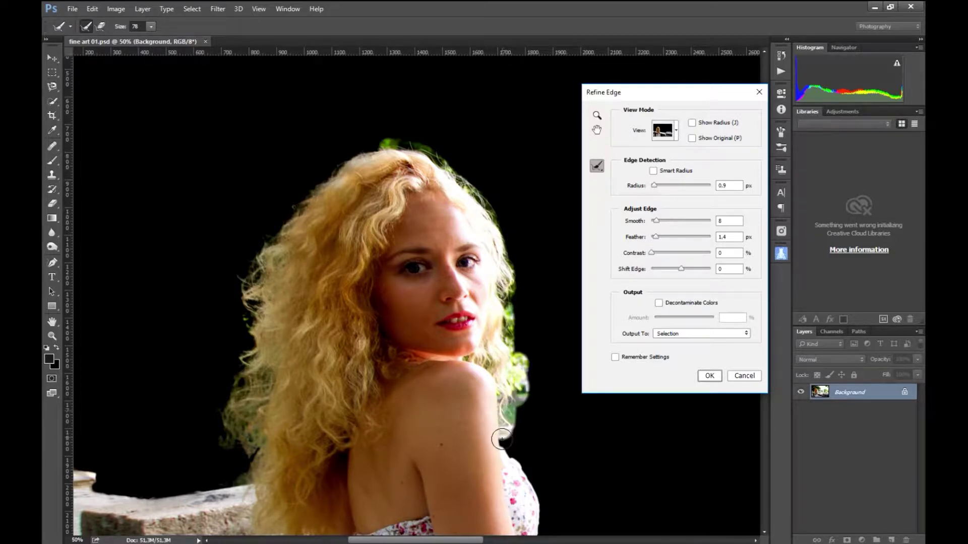
Step: Refine the shoulder edge and erase unwanted refinement beside the right hair
drag(550, 507, 504, 351)
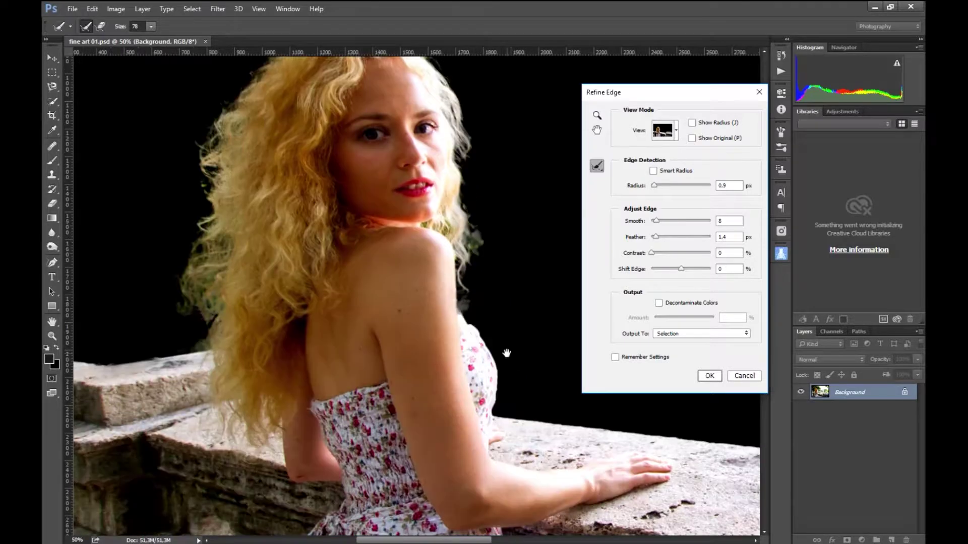
mouse_move(449, 298)
mouse_down()
mouse_move(475, 332)
mouse_move(499, 419)
mouse_up()
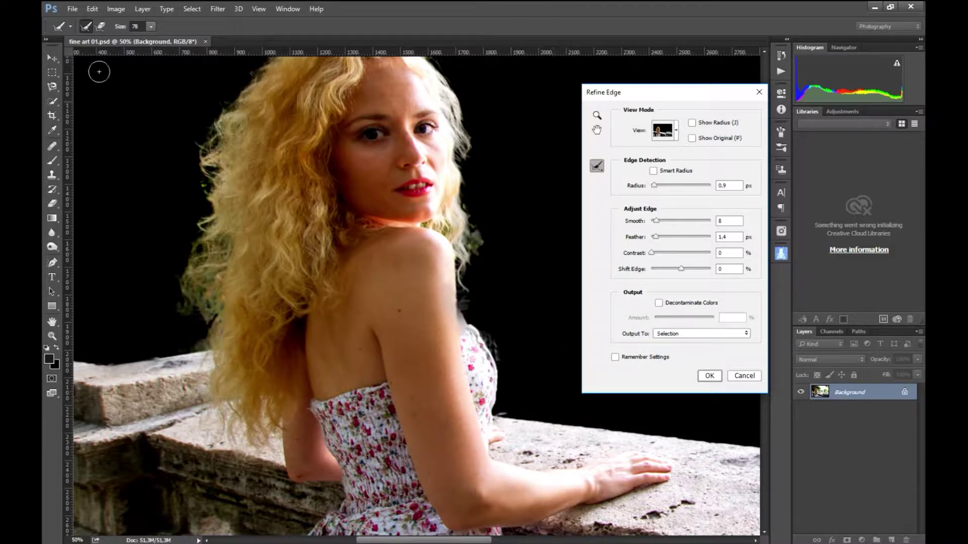
click(100, 26)
drag(484, 204, 469, 224)
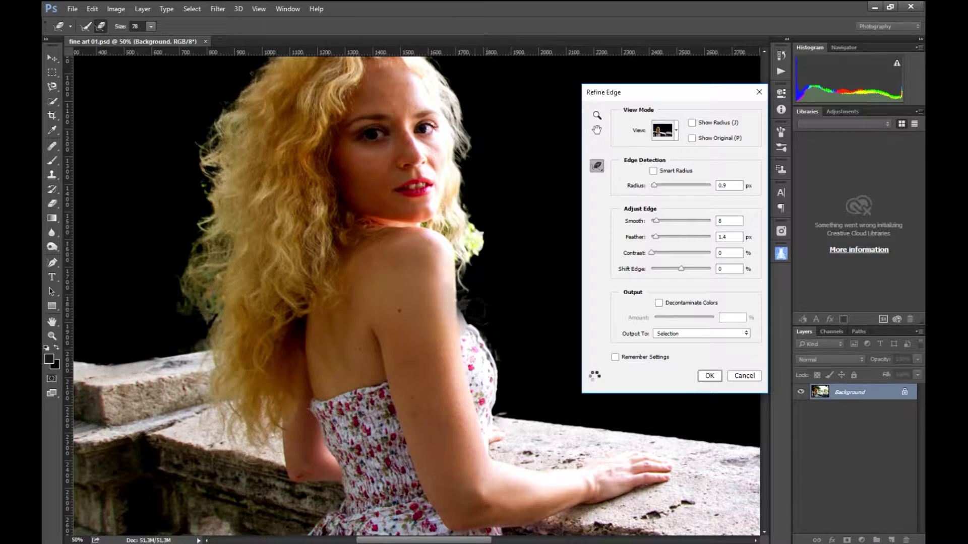
drag(505, 324, 452, 261)
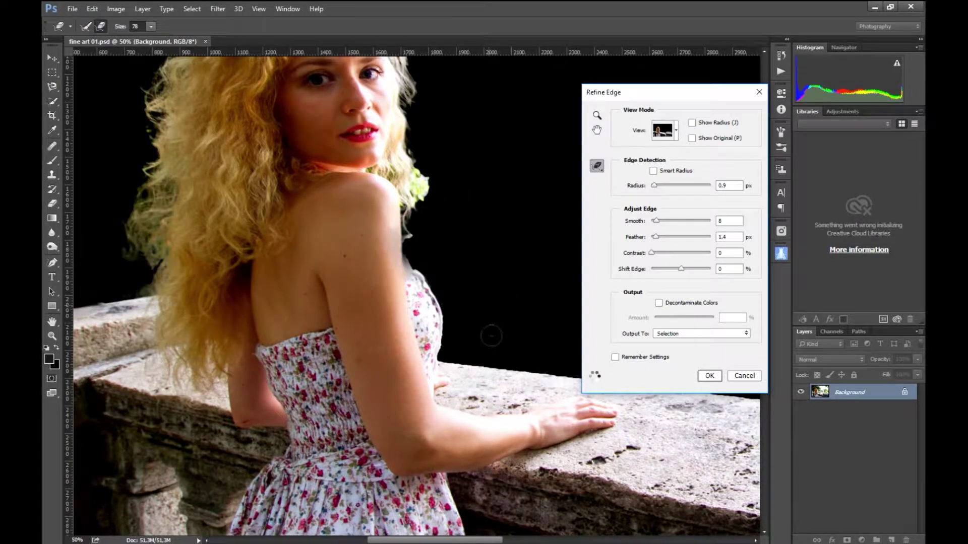
drag(491, 335, 274, 255)
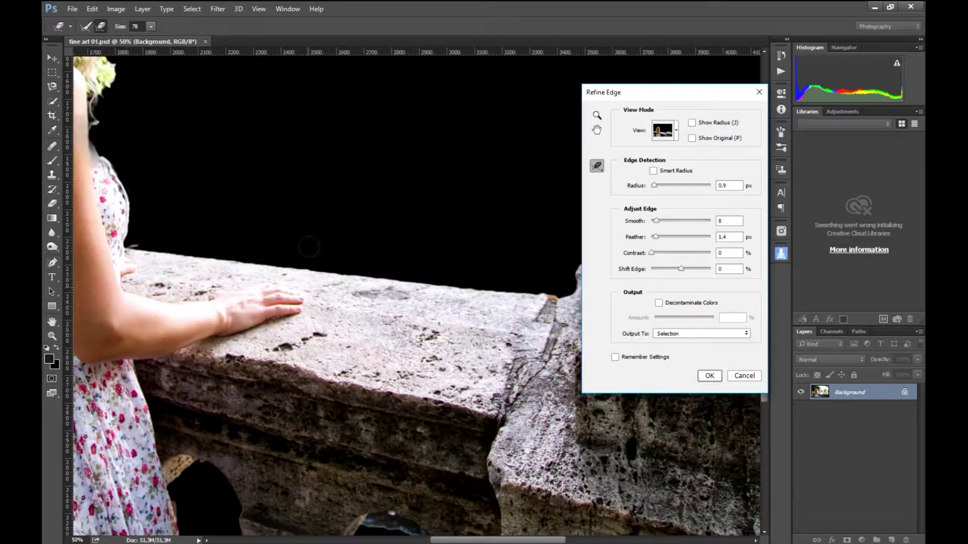
Step: Refine the railing edge beside the dress and along the stone block's top
click(87, 27)
mouse_move(154, 252)
mouse_down()
mouse_move(130, 241)
mouse_move(424, 293)
mouse_up()
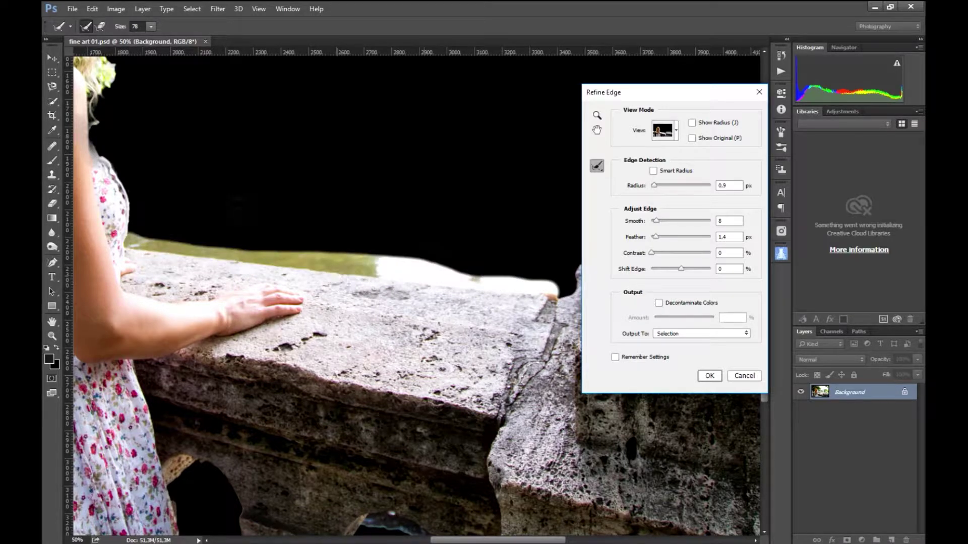
mouse_move(504, 388)
mouse_down()
mouse_move(176, 312)
mouse_move(268, 222)
mouse_up()
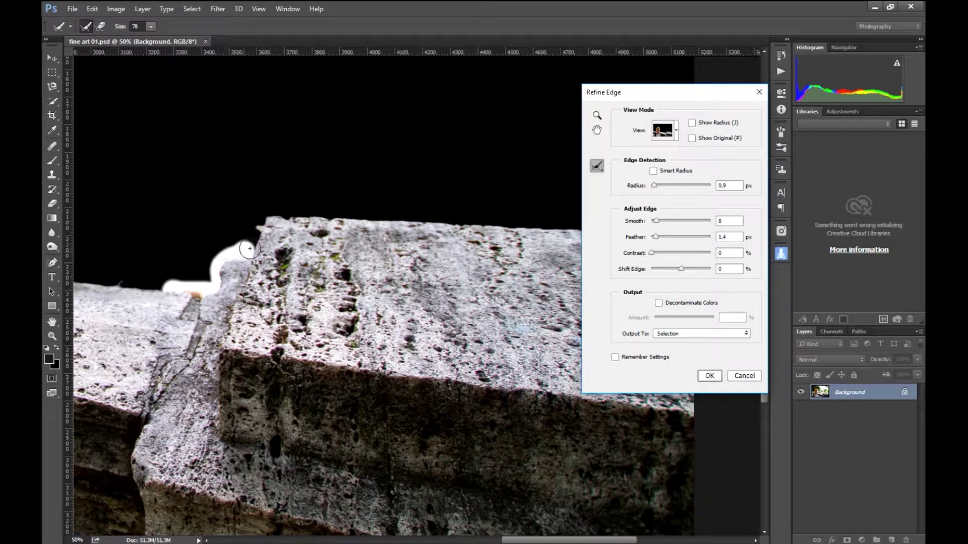
drag(268, 222, 454, 227)
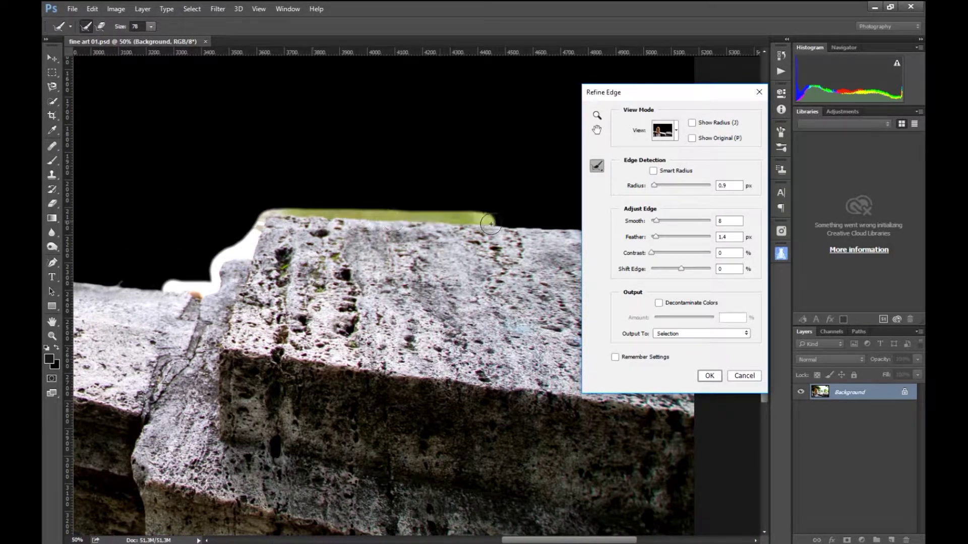
mouse_move(502, 280)
mouse_down()
mouse_move(113, 287)
mouse_move(287, 304)
mouse_up()
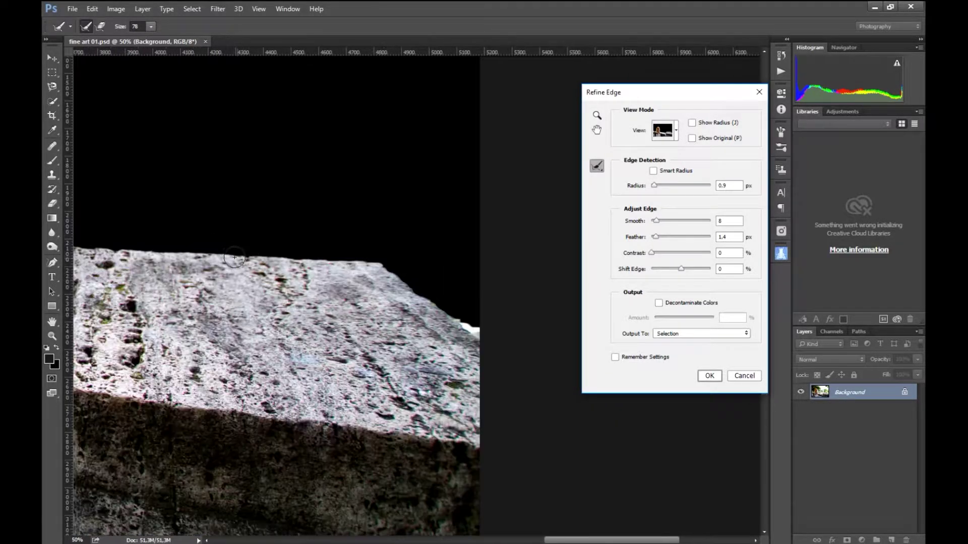
drag(233, 254, 497, 353)
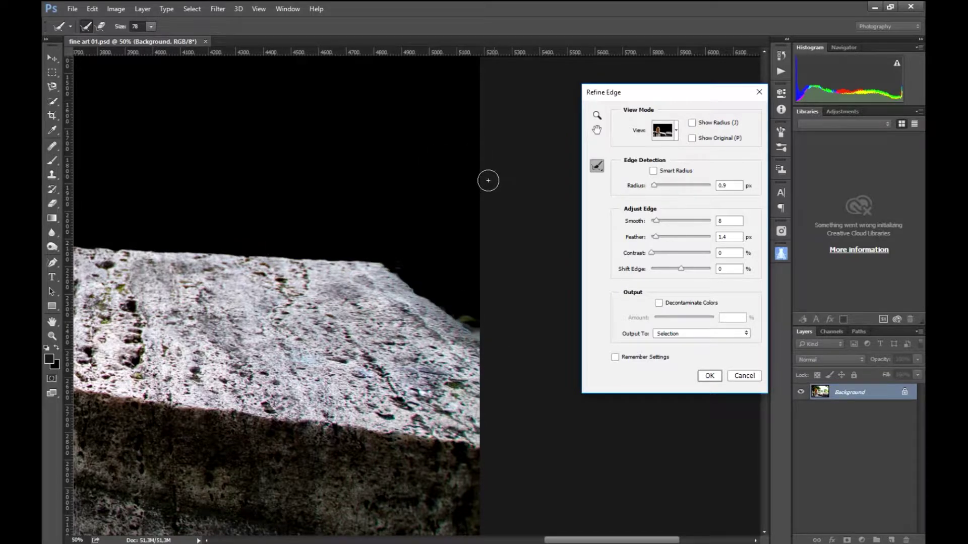
Step: Refine the edge along the arch beneath the railing and erase the excess refinement
key(ctrl+0)
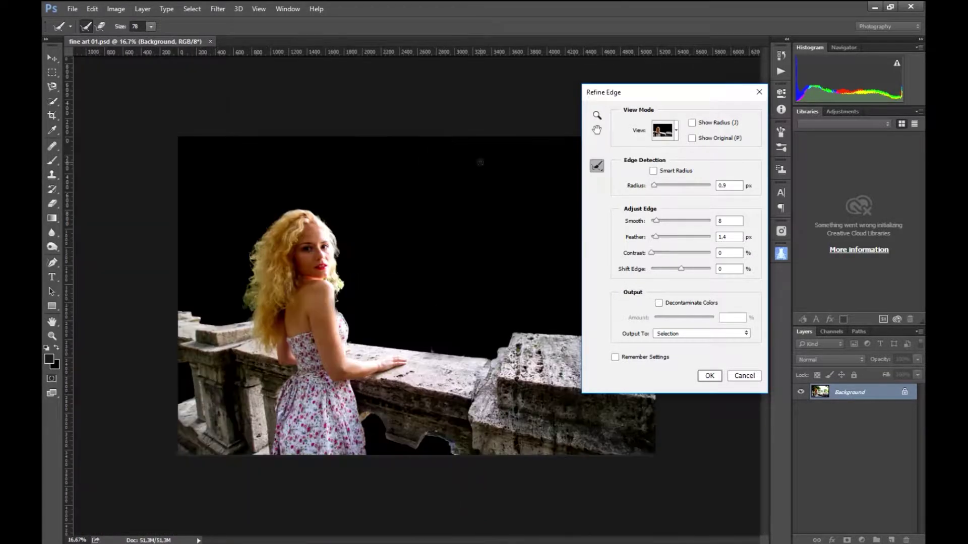
key(ctrl+plus)
key(ctrl+plus)
drag(331, 408, 334, 158)
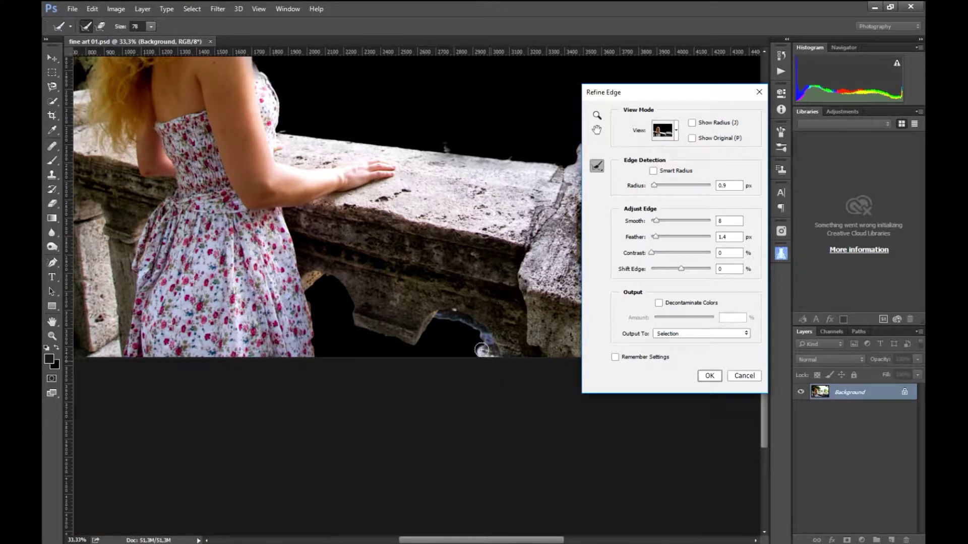
mouse_move(453, 322)
mouse_down()
mouse_move(350, 307)
mouse_move(315, 353)
mouse_up()
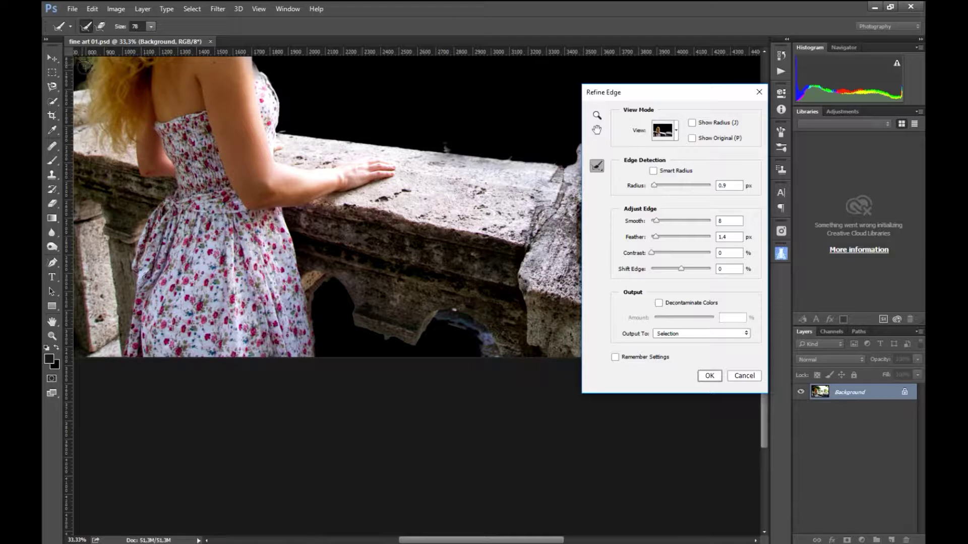
key(shift+e)
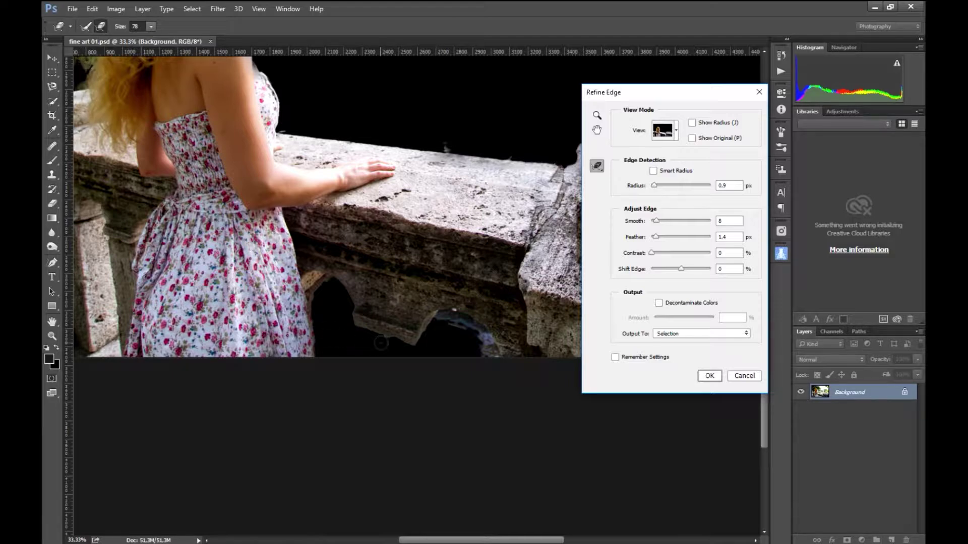
click(453, 343)
Step: Output the refinement as a New Layer with Layer Mask and hide the Background layer
click(676, 334)
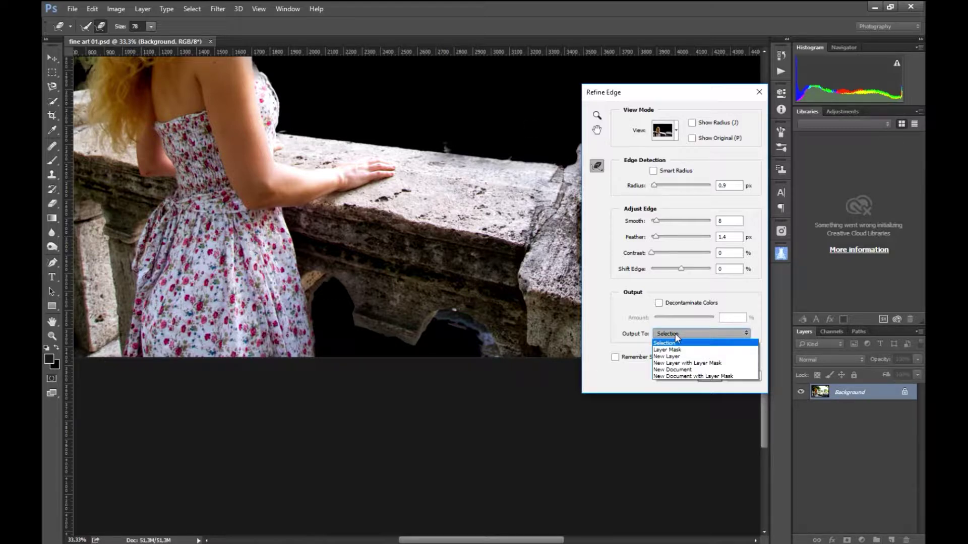
click(687, 363)
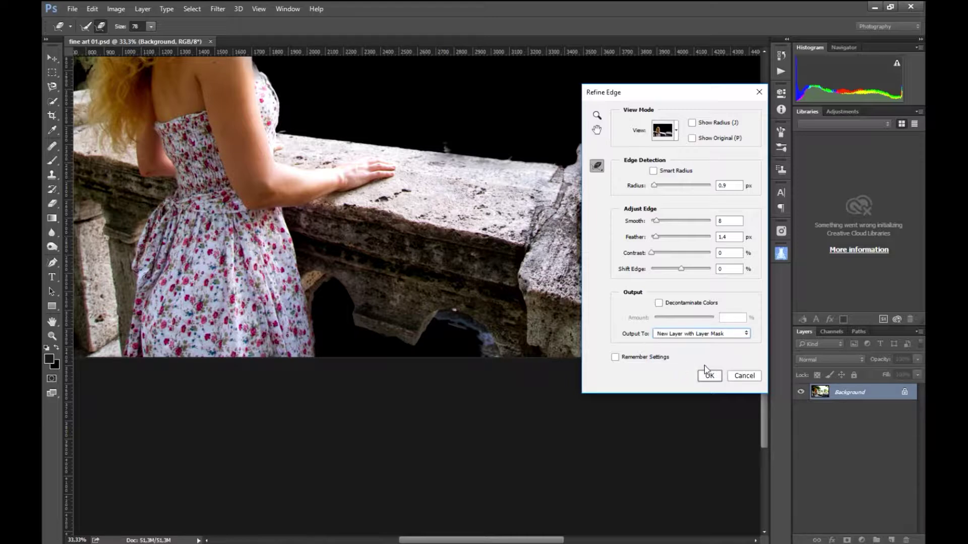
click(705, 371)
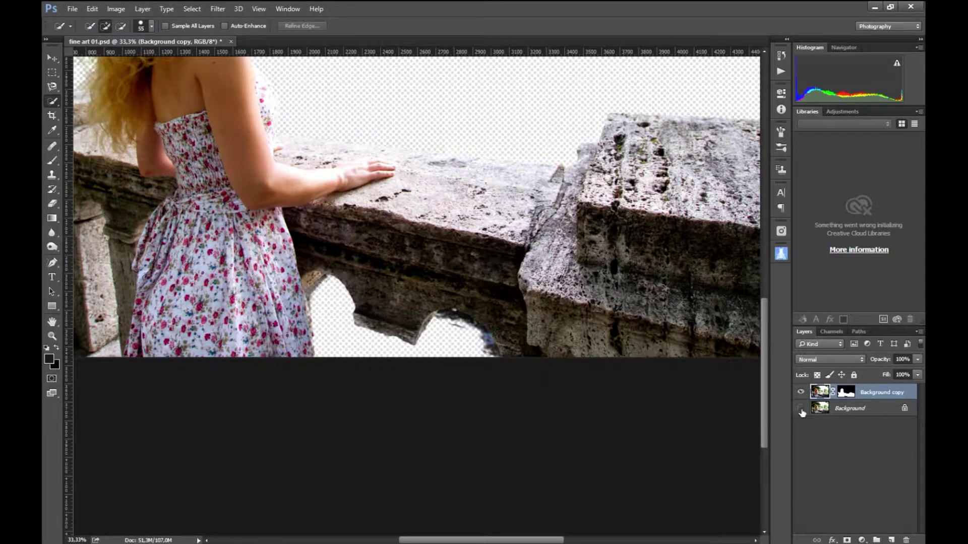
click(860, 411)
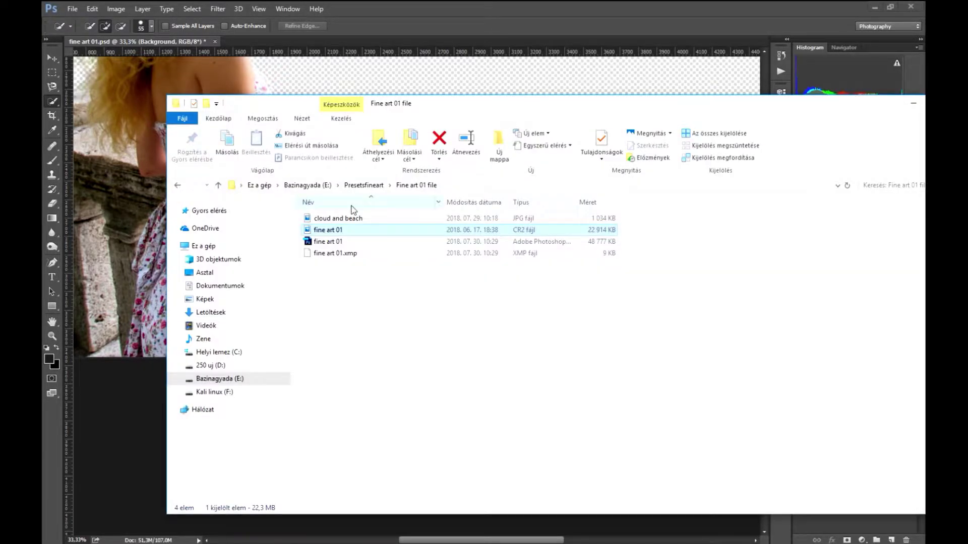
click(360, 220)
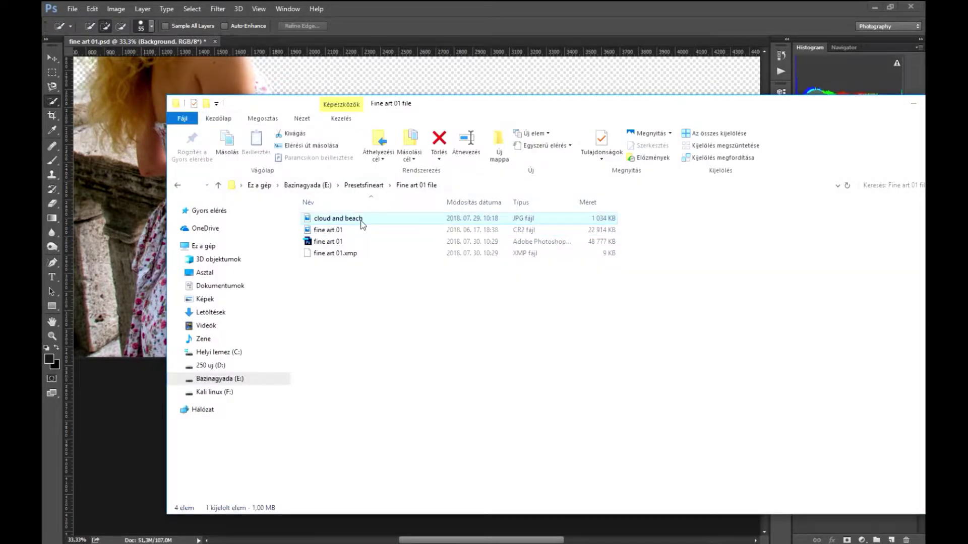
Step: Place 'cloud and beach' into the composite, aligned top-left and scaled to cover the canvas
drag(372, 224, 376, 86)
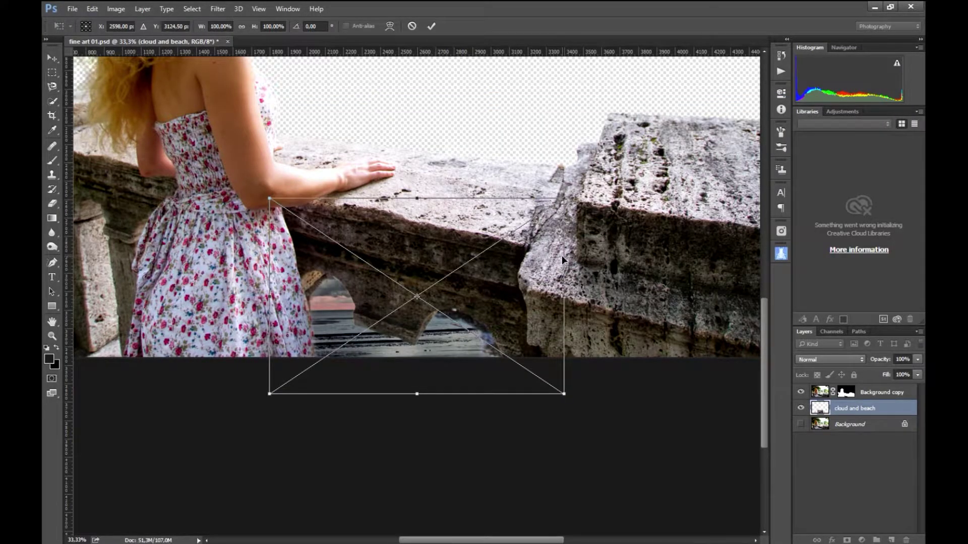
key(ctrl+minus)
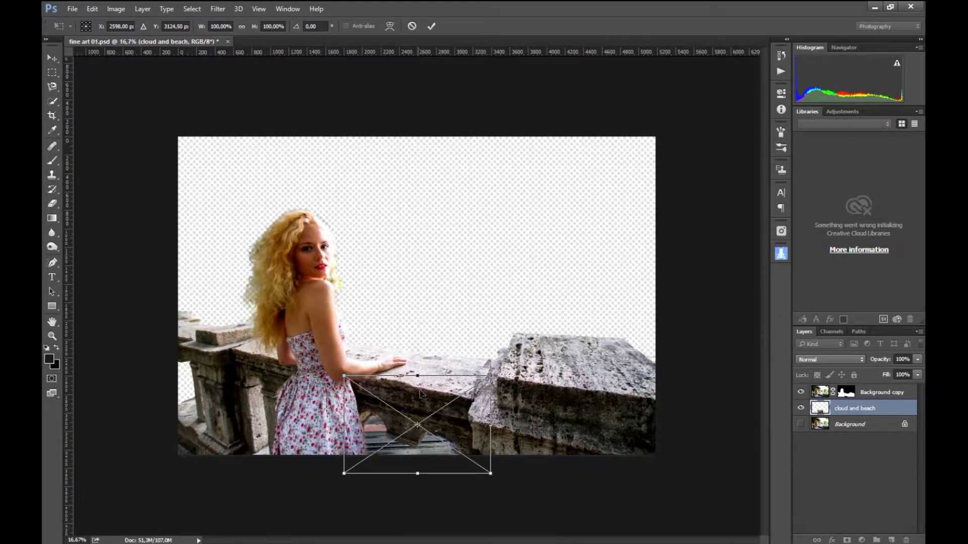
drag(420, 393, 257, 171)
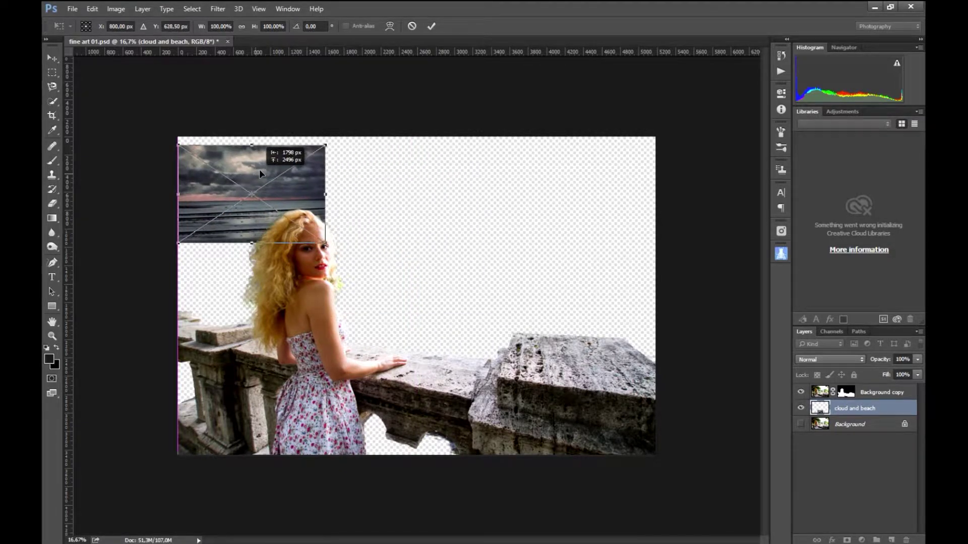
drag(258, 171, 259, 163)
drag(326, 234, 656, 454)
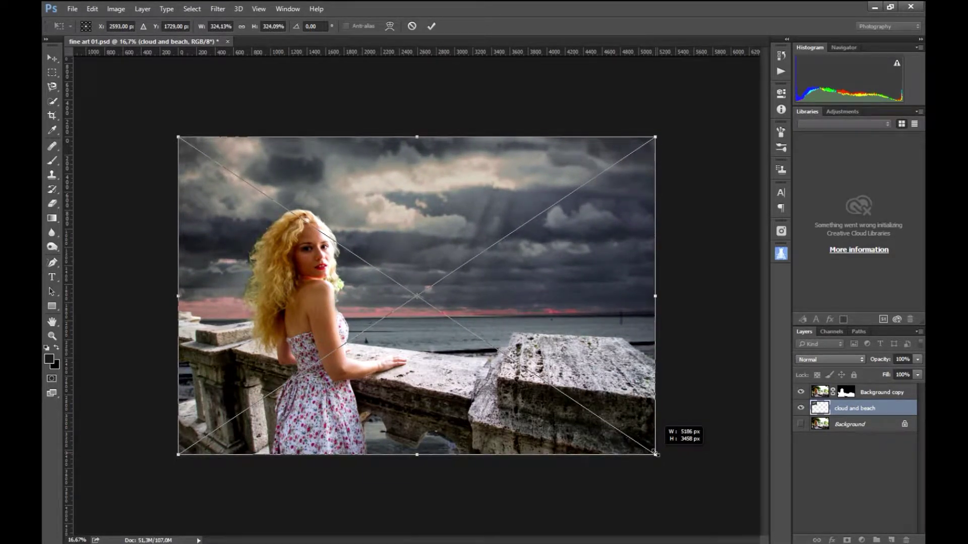
drag(656, 454, 655, 454)
key(w)
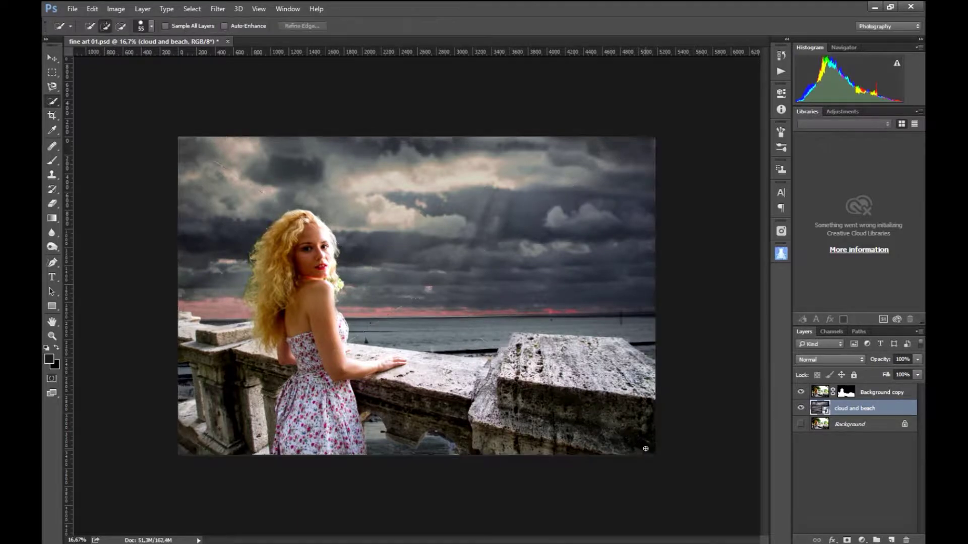
Step: Nudge the cloud and beach layer up and down with the Move tool to settle the horizon
key(v)
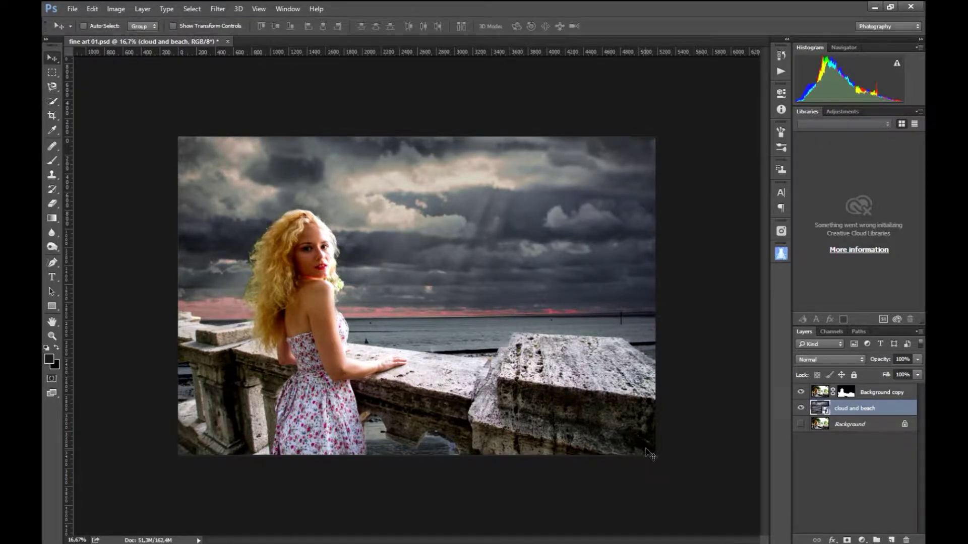
key(shift+Up)
key(shift+Up)
key(shift+Up)
key(shift+Up)
key(shift+Up)
key(shift+Up)
key(shift+Up)
key(shift+Up)
key(shift+Up)
key(shift+Up)
key(shift+Up)
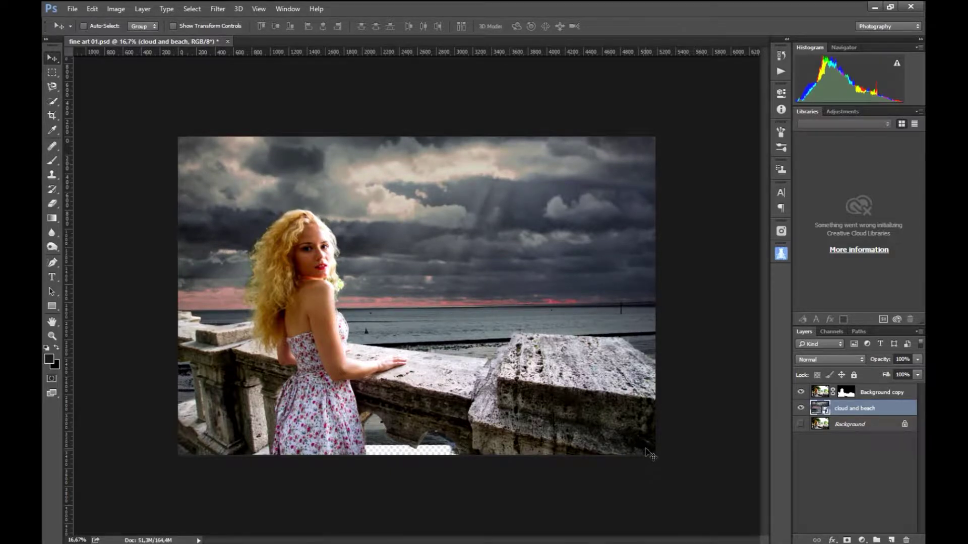
key(shift+Down)
key(shift+Down)
key(shift+Down)
key(shift+Down)
key(shift+Down)
key(shift+Down)
key(shift+Down)
key(shift+Down)
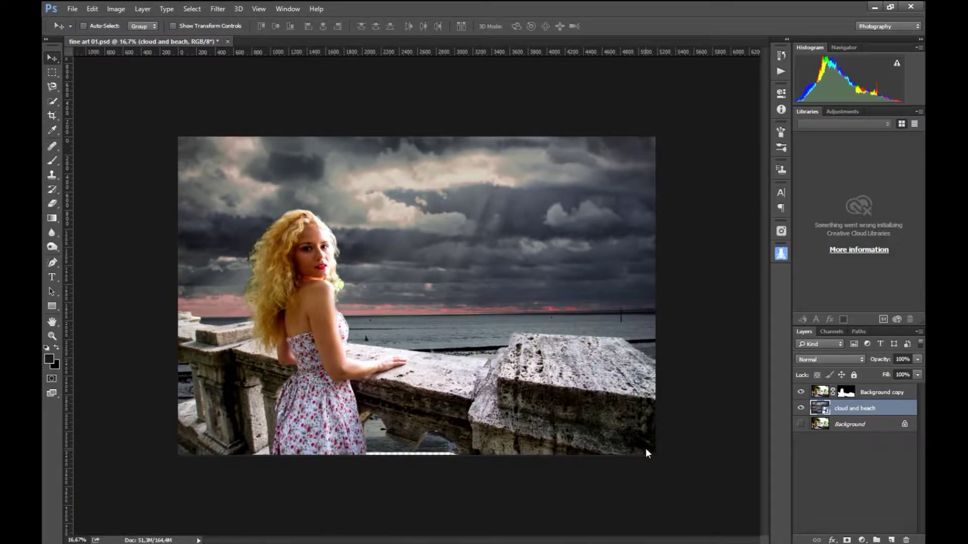
key(shift+Down)
key(shift+Down)
key(shift+Down)
key(shift+Up)
key(shift+Up)
key(shift+Up)
key(shift+Up)
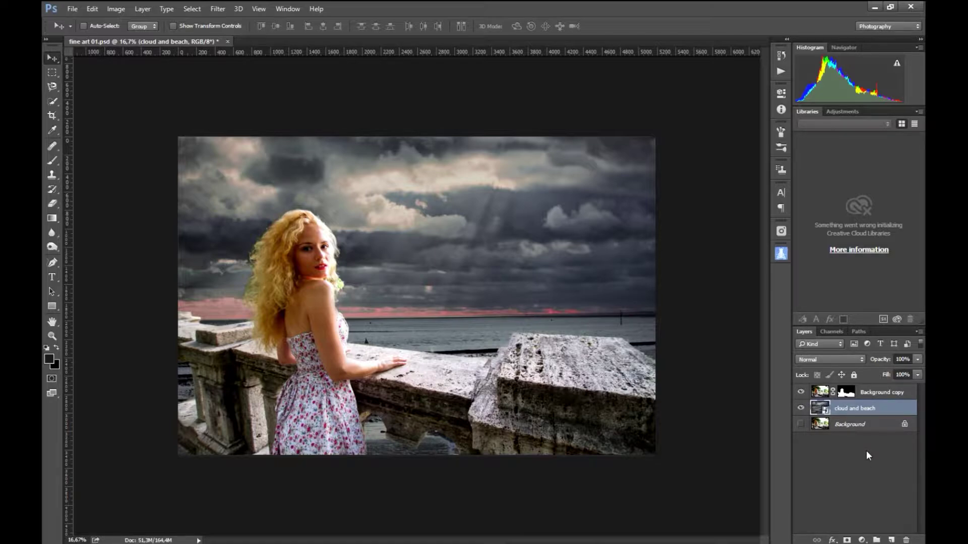
click(861, 540)
Step: Add a Curves layer that lifts the black point and darkens midtones from 105 to 97
click(844, 364)
click(684, 211)
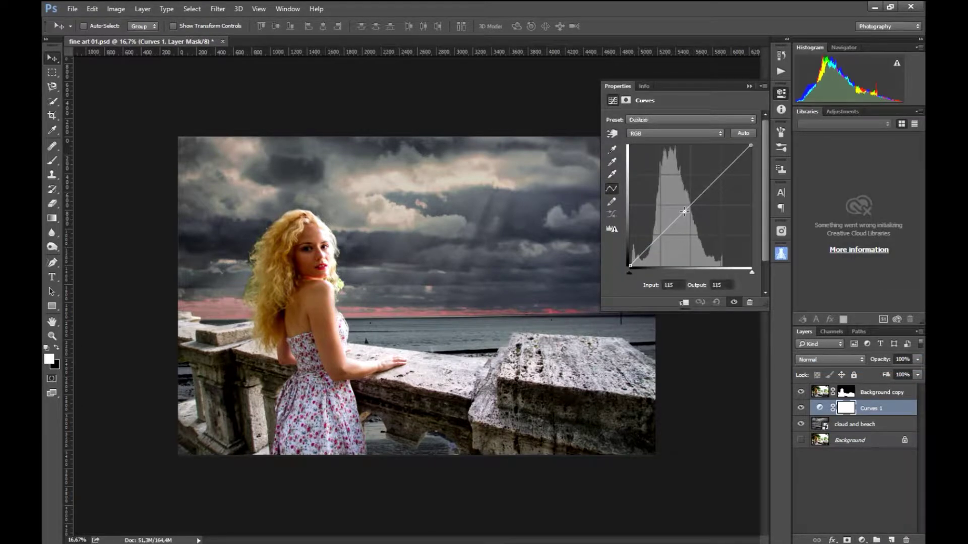
drag(684, 211, 680, 218)
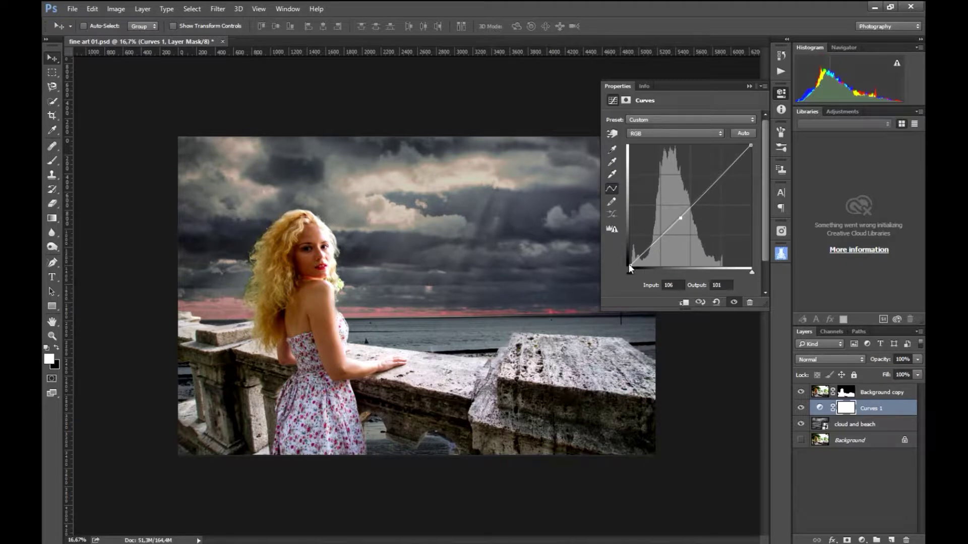
drag(629, 265, 629, 261)
drag(678, 222, 680, 221)
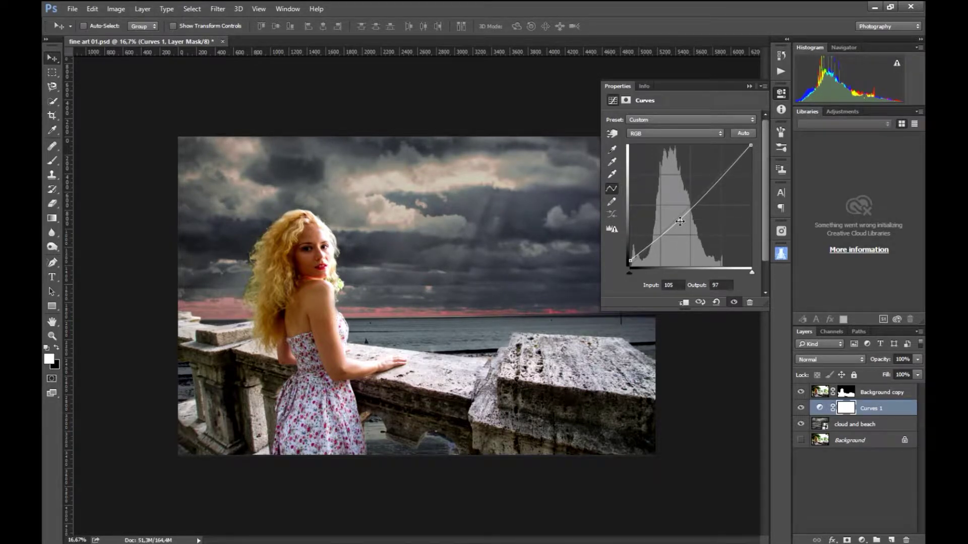
click(72, 8)
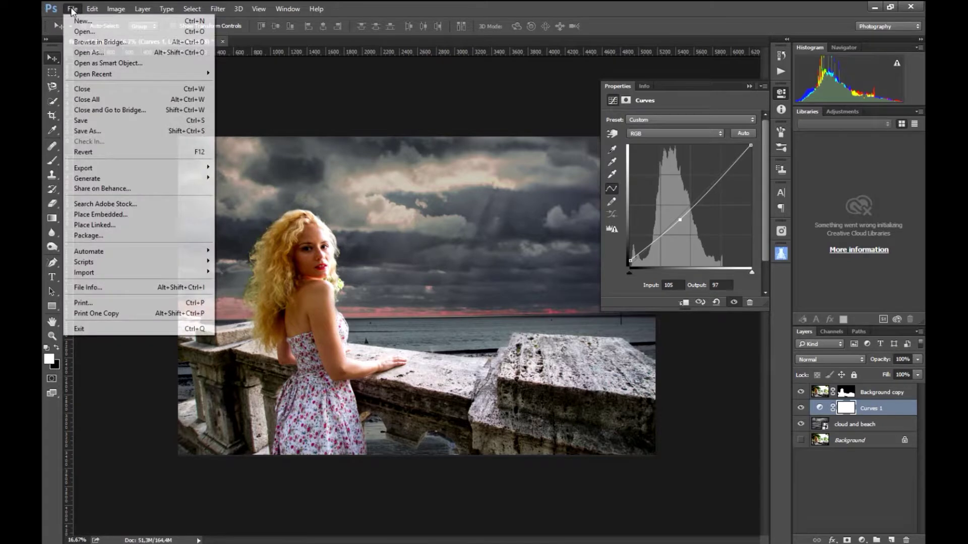
Step: Save fine art 01.psd with Maximize Compatibility left checked
click(79, 121)
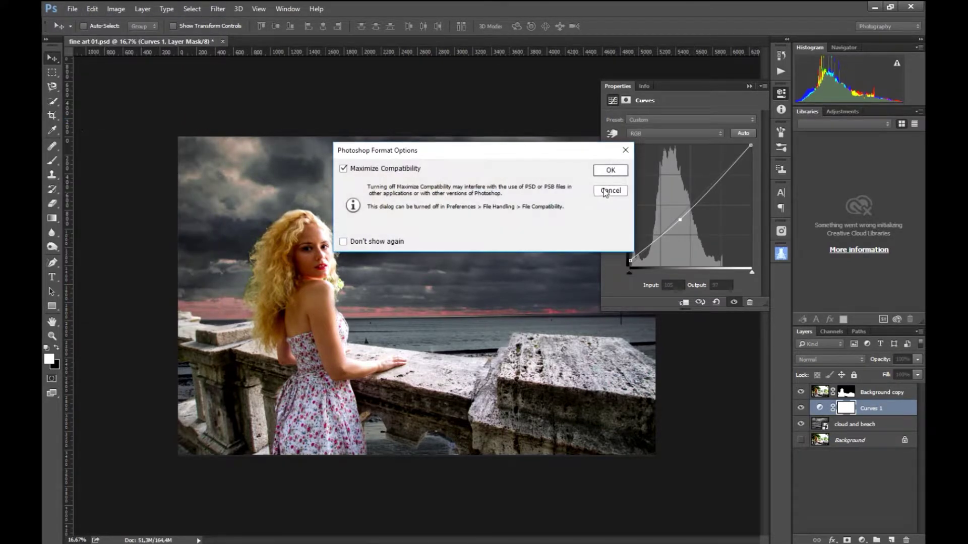
click(609, 172)
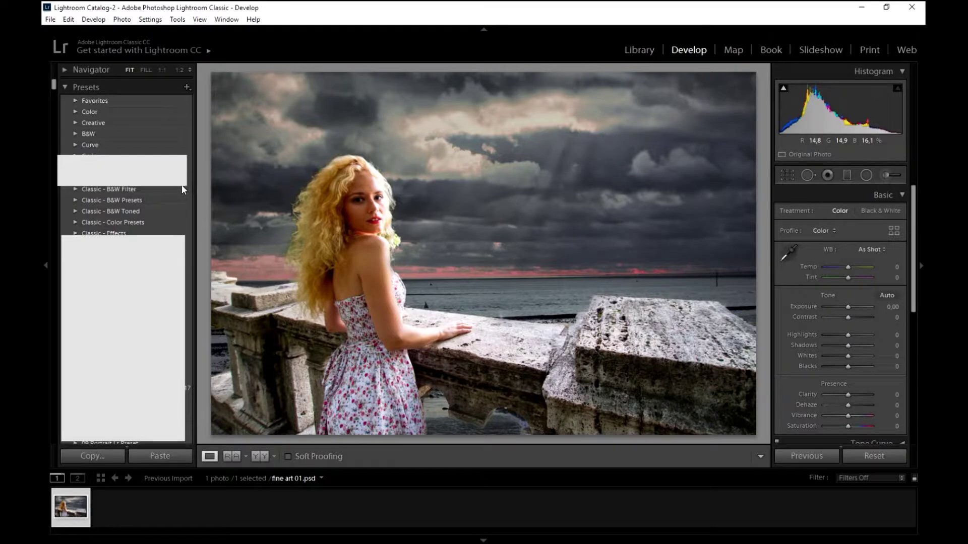
Step: Scroll the Develop panels to reveal the '01presetsfineart' preset group
scroll(183, 189, down, 5)
scroll(169, 190, up, 3)
Step: Apply the presetsfineart01 preset to the composite
scroll(170, 188, down, 3)
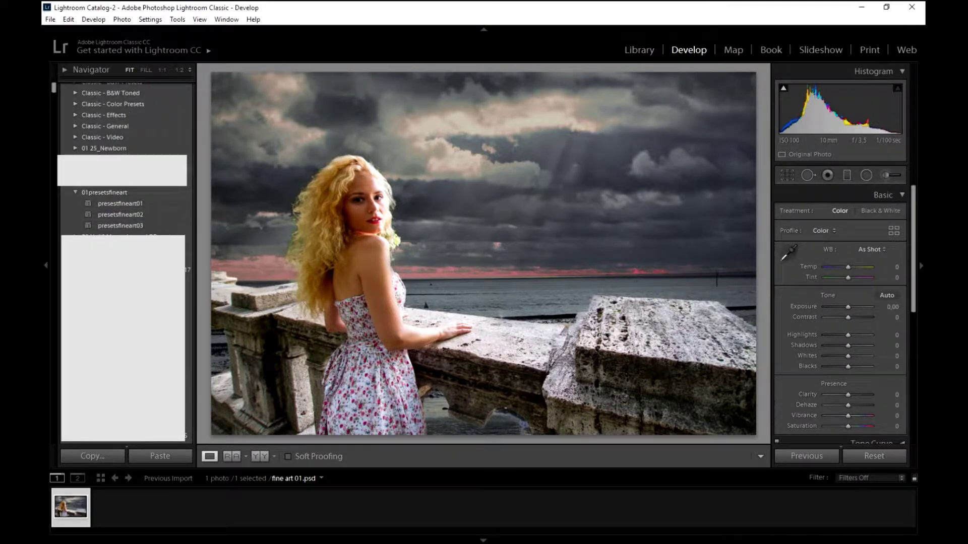
click(134, 204)
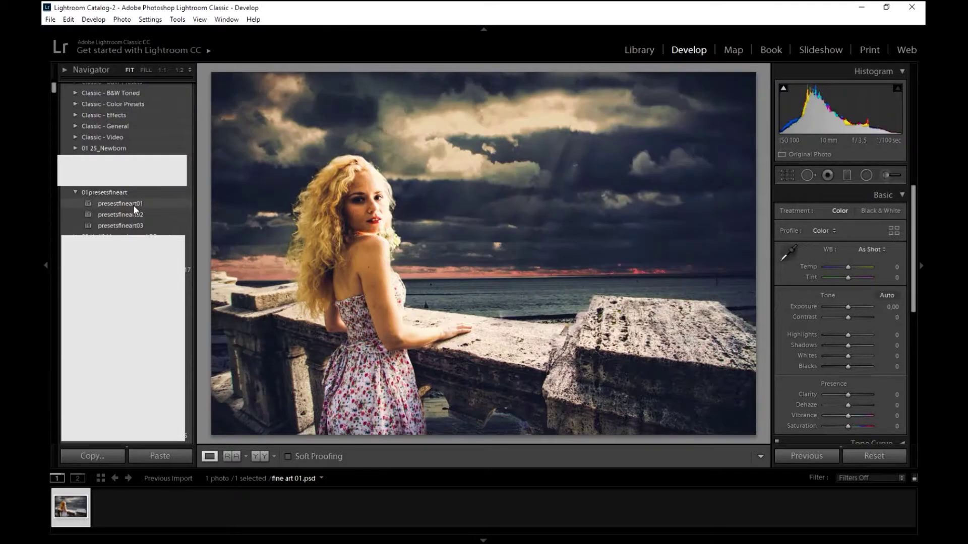
click(134, 206)
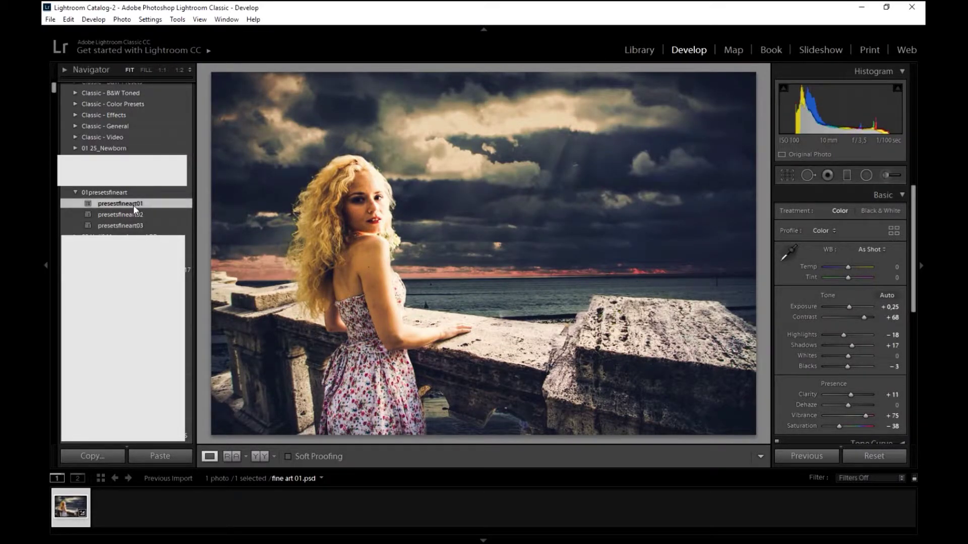
Step: Fine-tune the Contrast, Blacks and Highlights sliders
drag(864, 317, 841, 319)
mouse_move(841, 317)
mouse_down()
mouse_move(857, 318)
mouse_move(838, 337)
mouse_move(847, 348)
mouse_up()
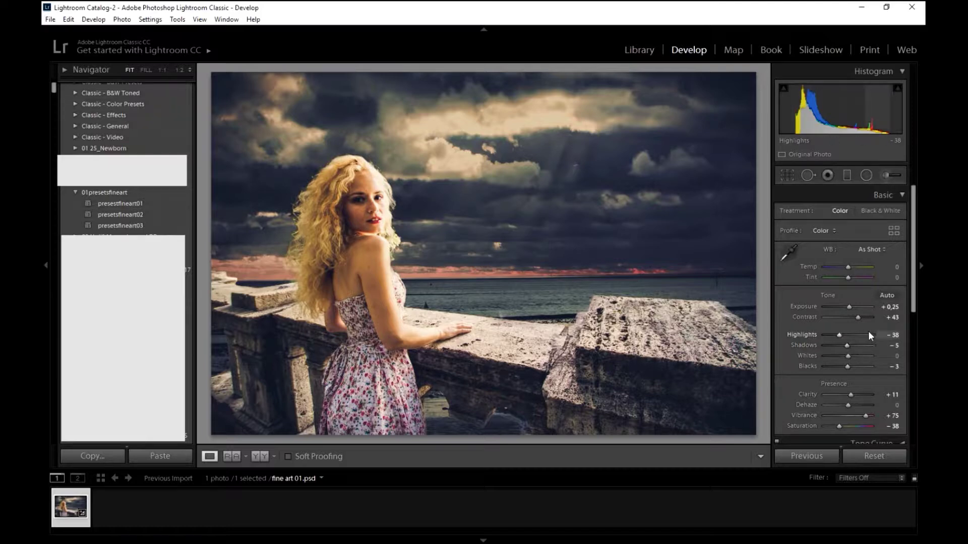
drag(847, 366, 853, 366)
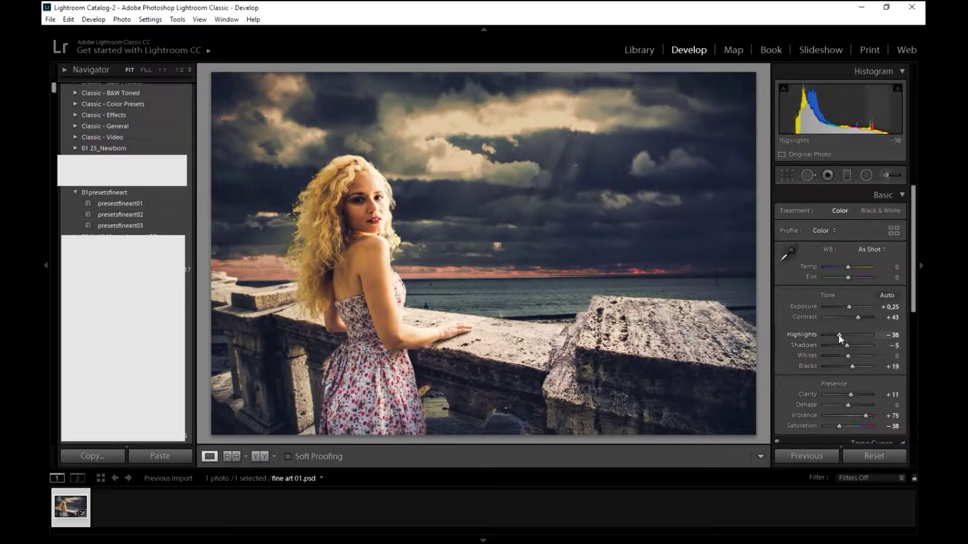
drag(839, 335, 841, 338)
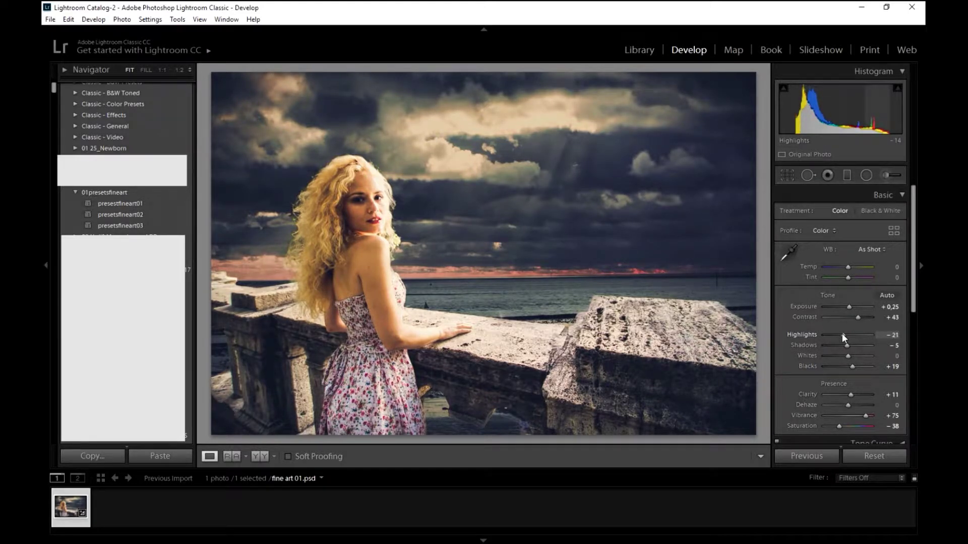
Step: Export the edited photo, then reset all basic tone values to zero
click(50, 19)
click(71, 152)
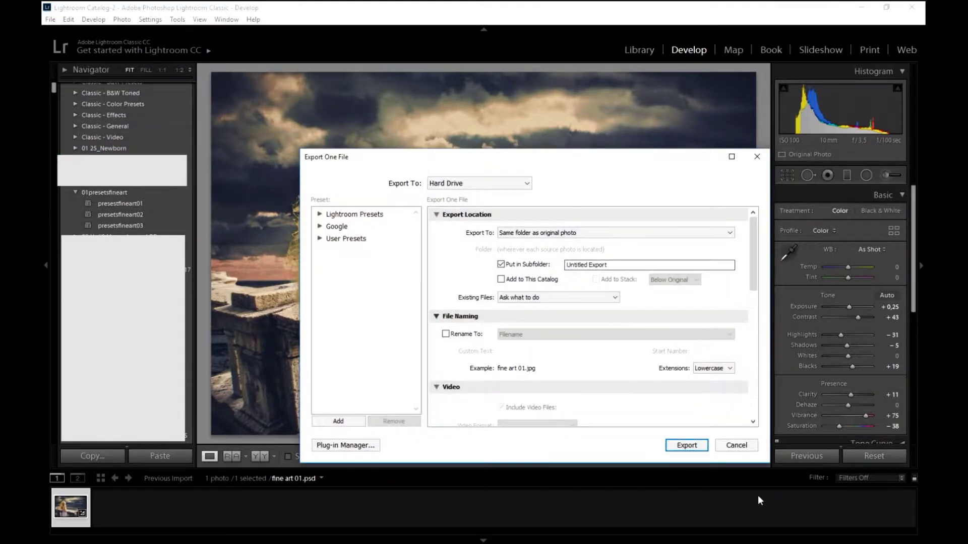
click(693, 444)
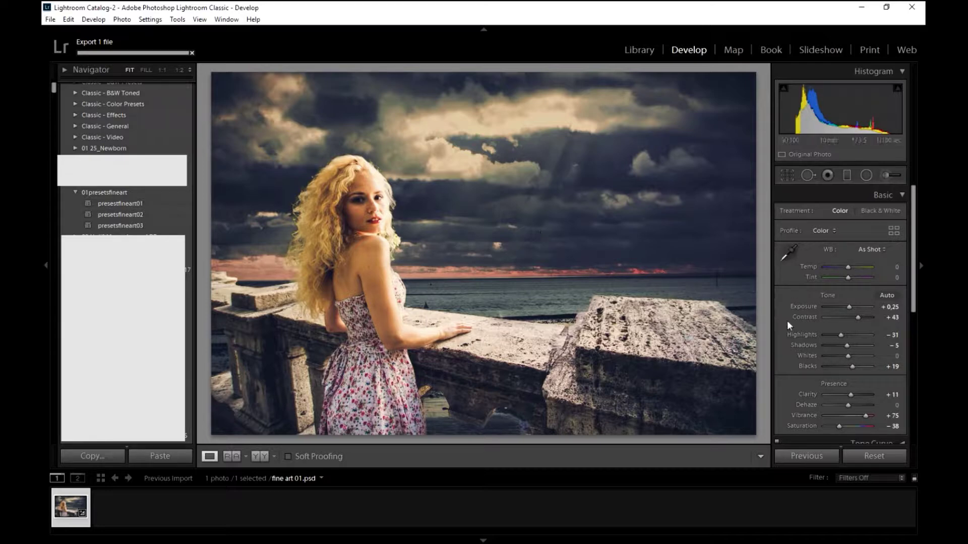
click(887, 459)
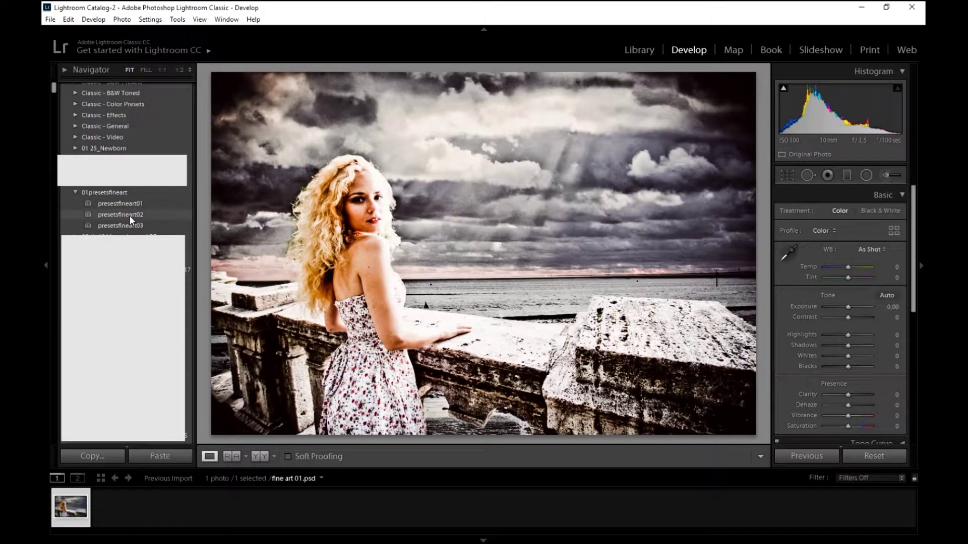
Step: Apply presetsfineart02, lower exposure, recover highlights and ease contrast to +52
click(130, 217)
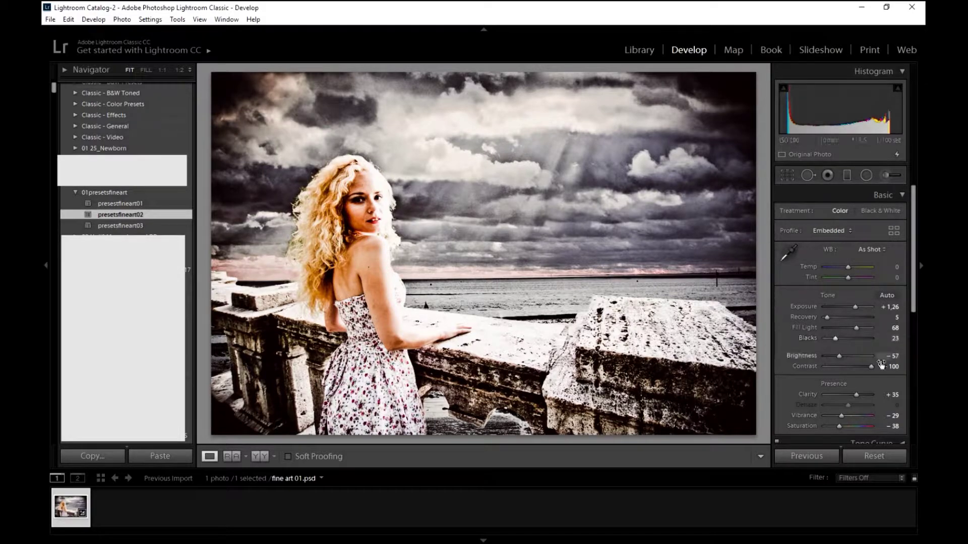
drag(855, 307, 851, 308)
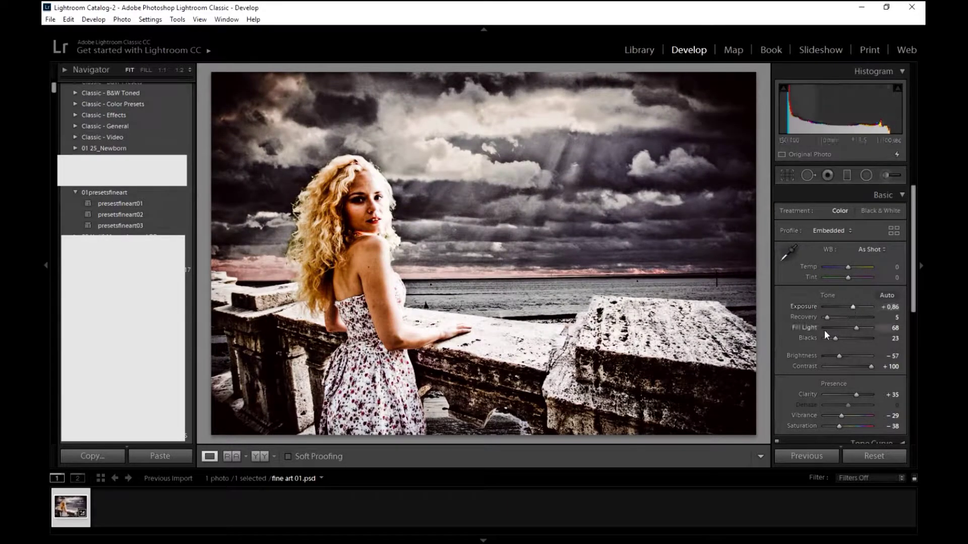
mouse_move(827, 317)
mouse_down()
mouse_move(855, 318)
mouse_move(841, 345)
mouse_up()
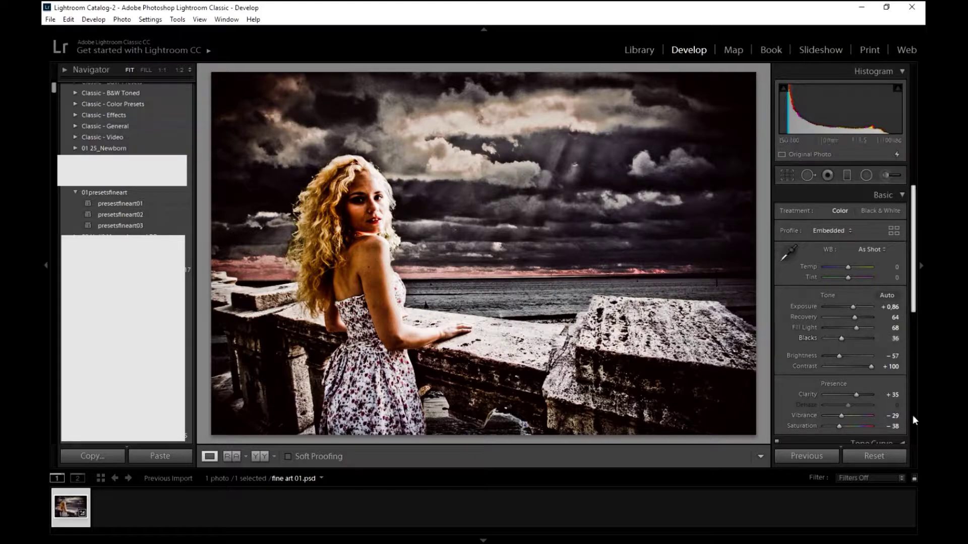
drag(870, 366, 860, 367)
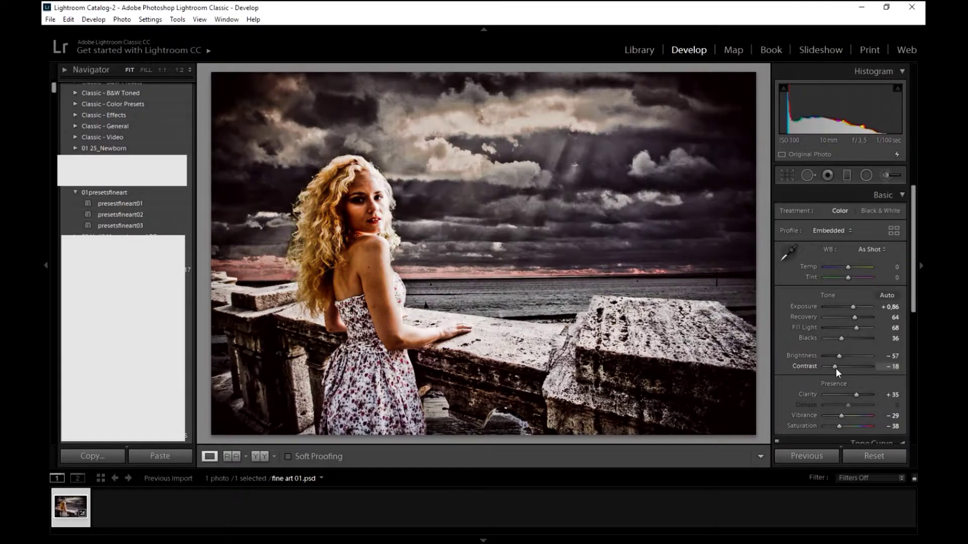
drag(862, 373, 859, 376)
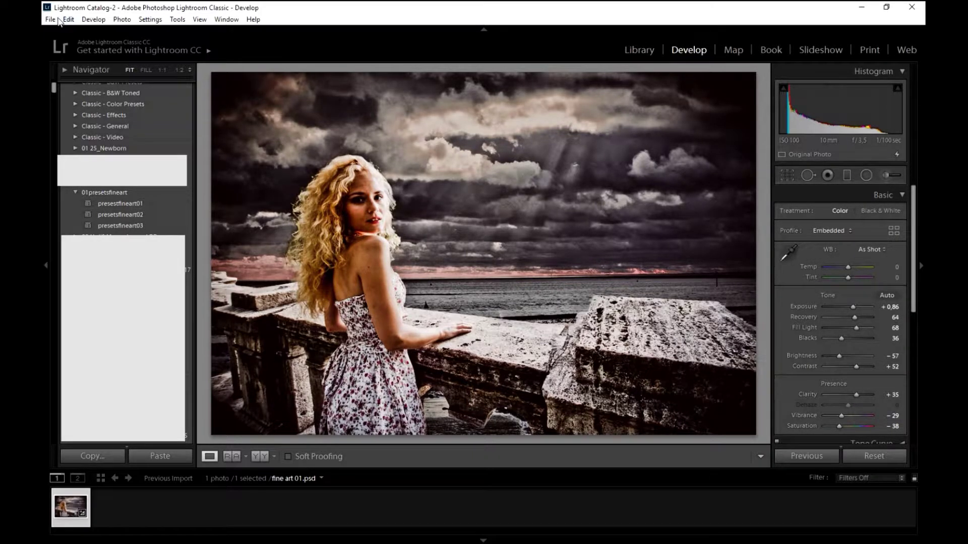
Step: Export this version as a JPEG using Use Unique Names
click(68, 20)
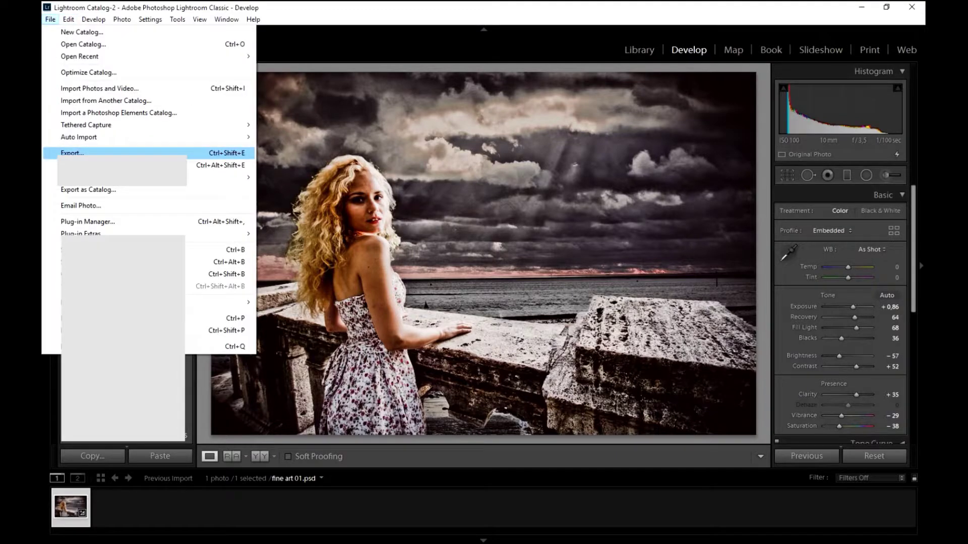
click(70, 152)
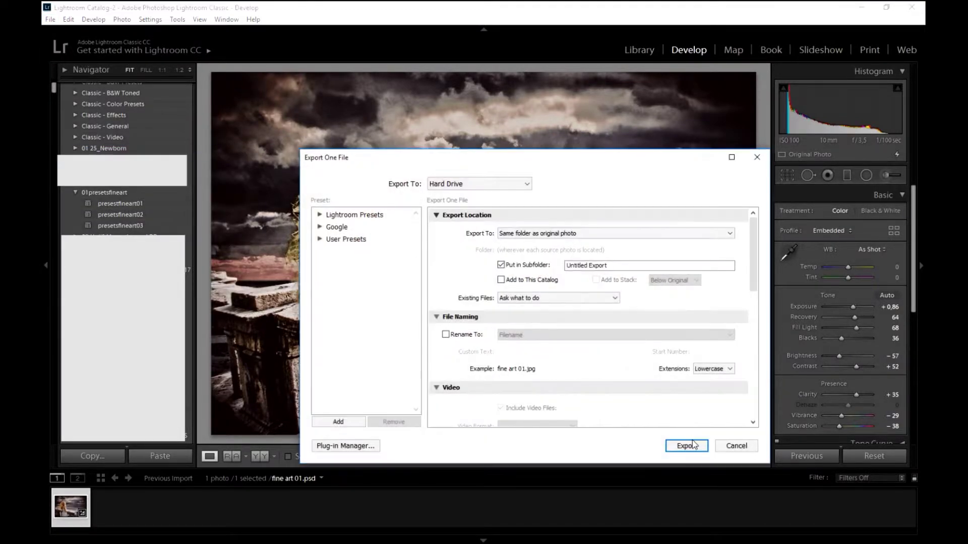
click(686, 445)
click(589, 364)
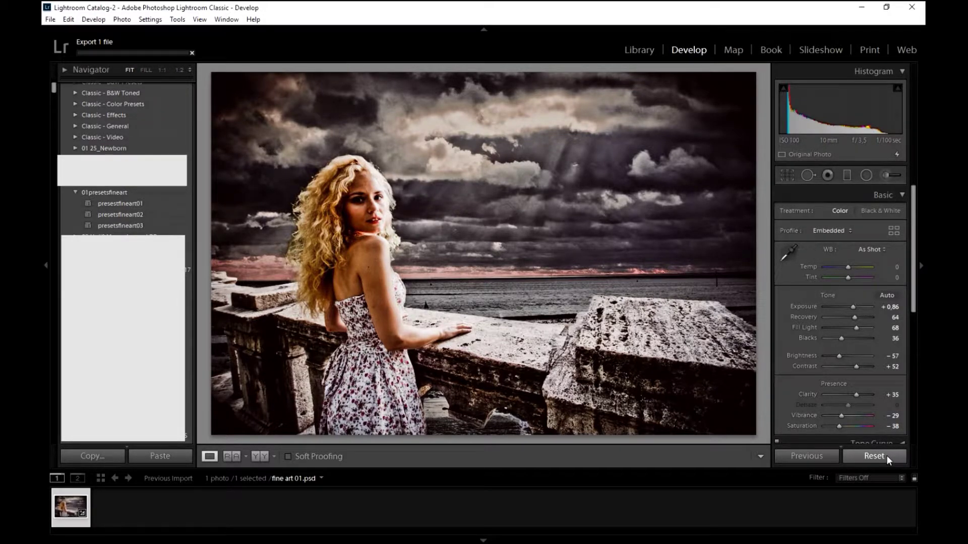
Step: Reset the photo and apply the presetsfineart03 preset instead
click(874, 456)
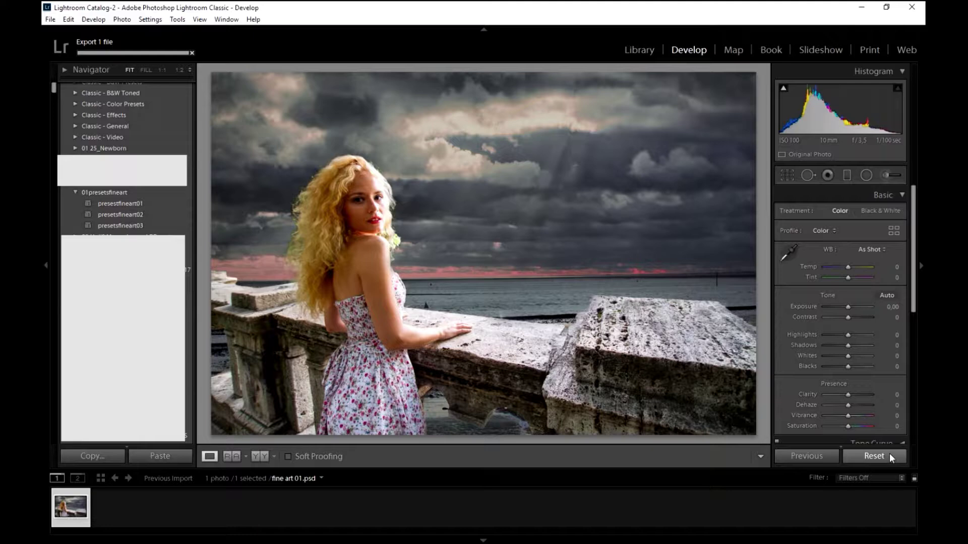
click(117, 226)
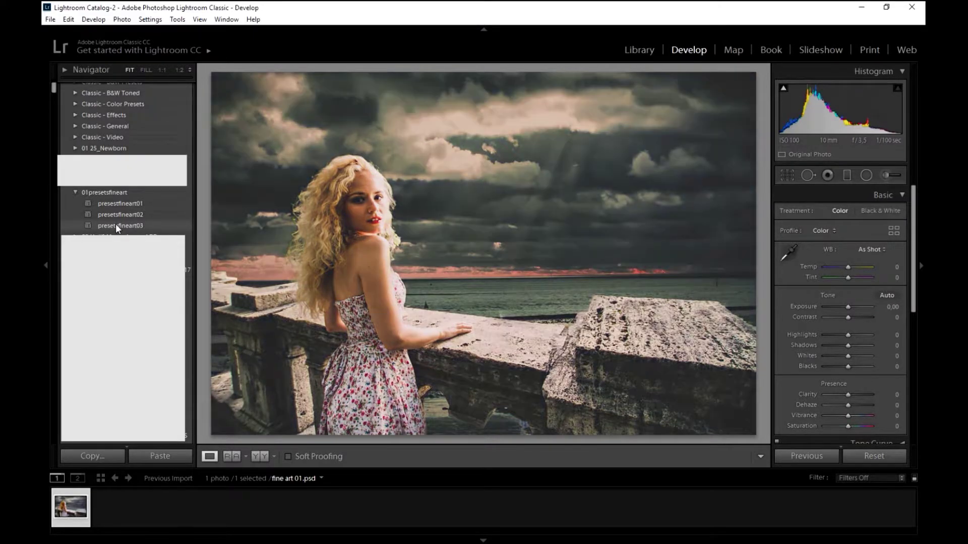
click(117, 227)
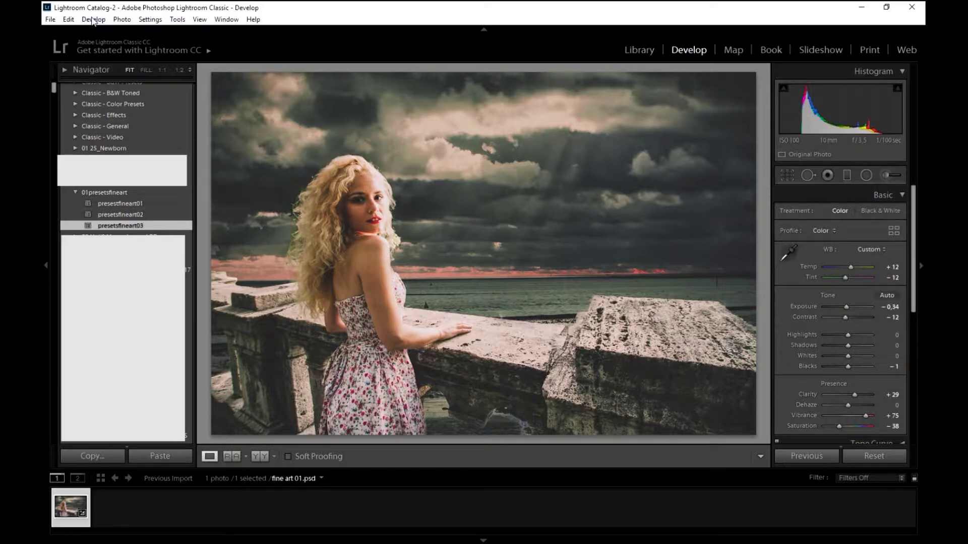
Step: Export this third version under a unique name
click(51, 19)
click(71, 153)
click(683, 445)
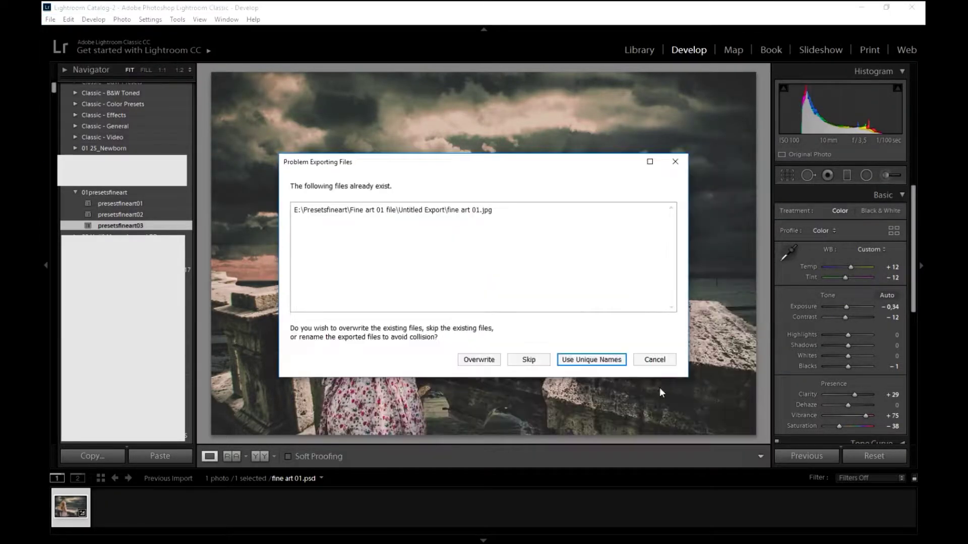
click(597, 360)
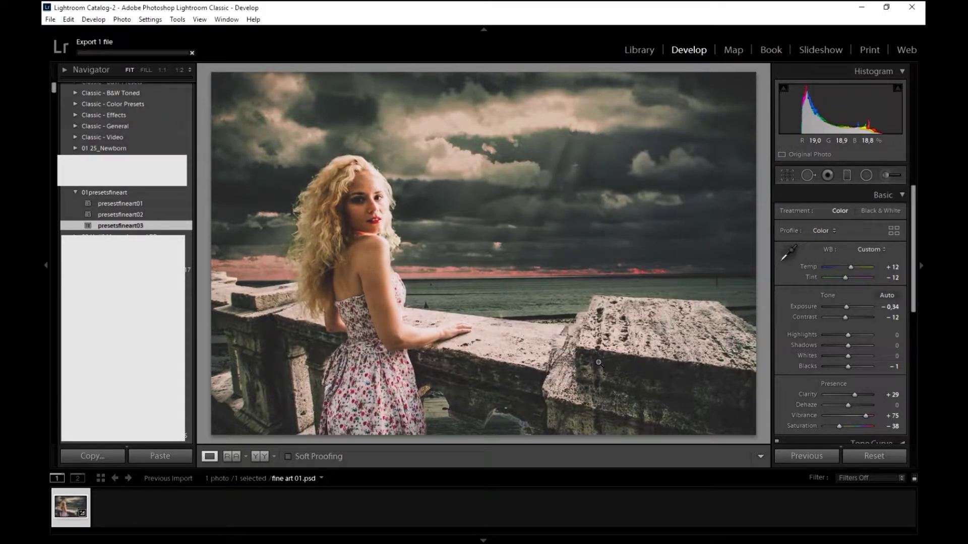
Step: Cancel quitting Lightroom so the export finishes, and open the Untitled Export folder
click(916, 10)
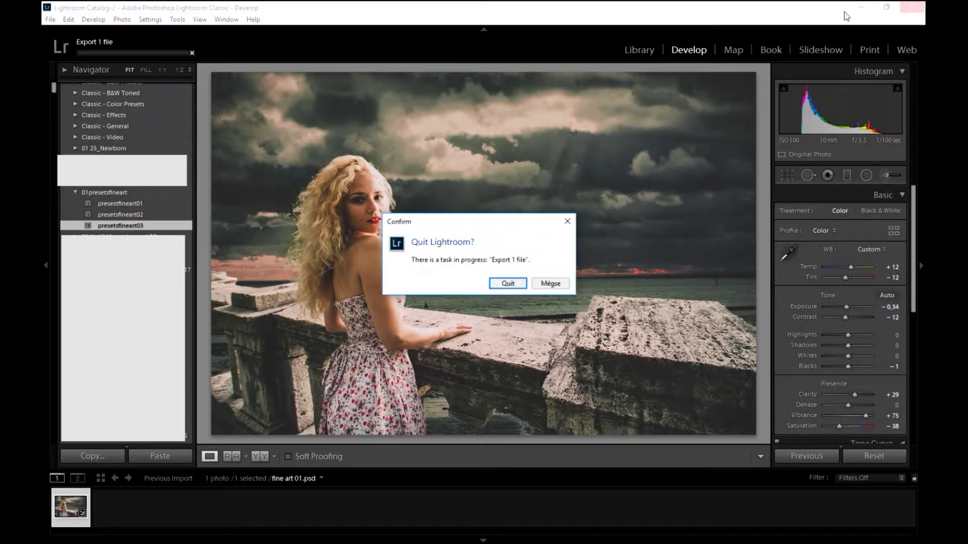
click(567, 221)
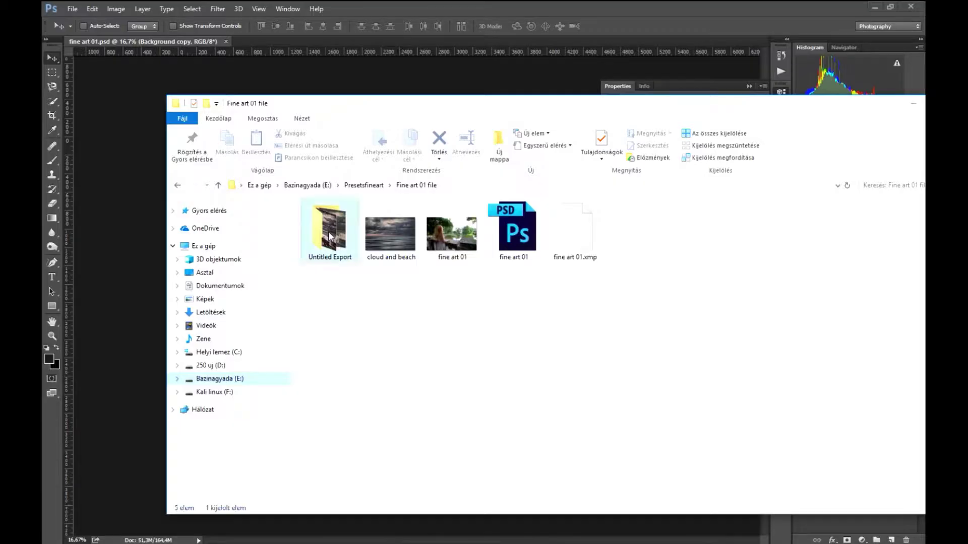
double_click(329, 232)
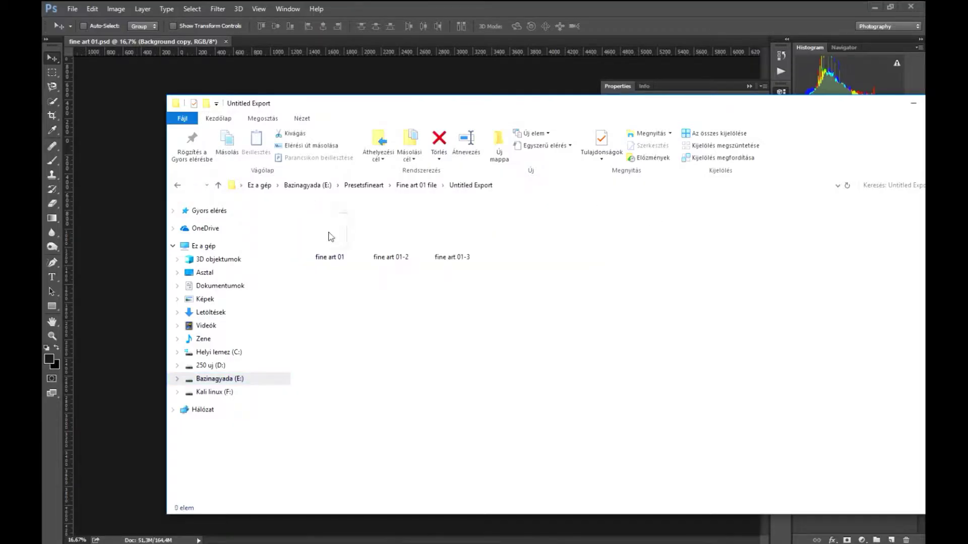
Step: Select the three exported fine art 01 JPEGs and drag them onto Photoshop
click(335, 246)
shift+click(446, 247)
drag(344, 241, 394, 37)
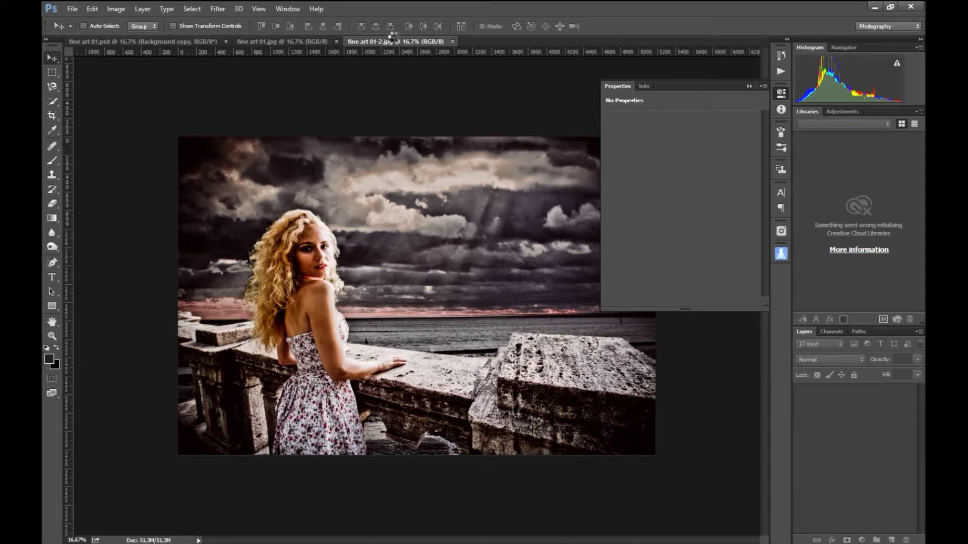
Step: Copy fine art 01.jpg and paste it into fine art 01.psd as Layer 1
click(284, 45)
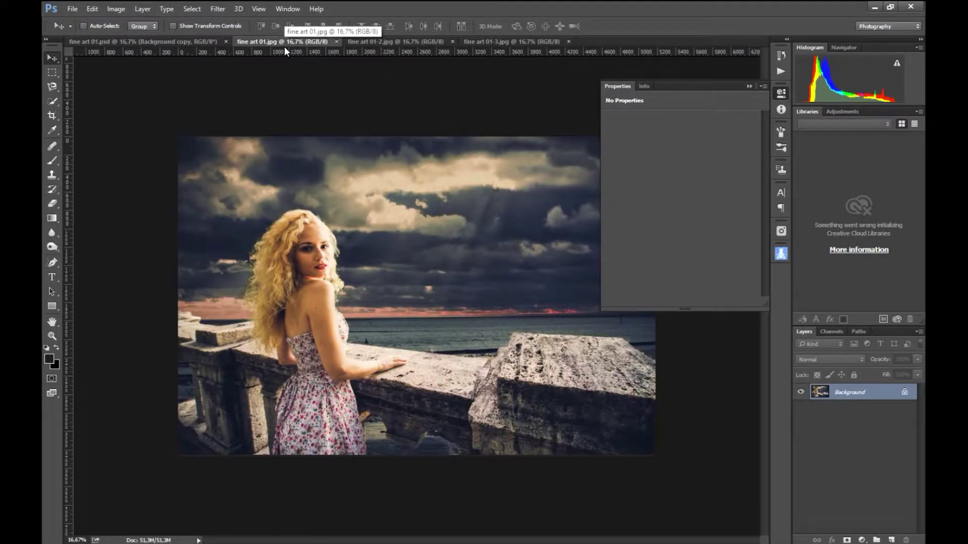
key(ctrl+a)
key(ctrl+c)
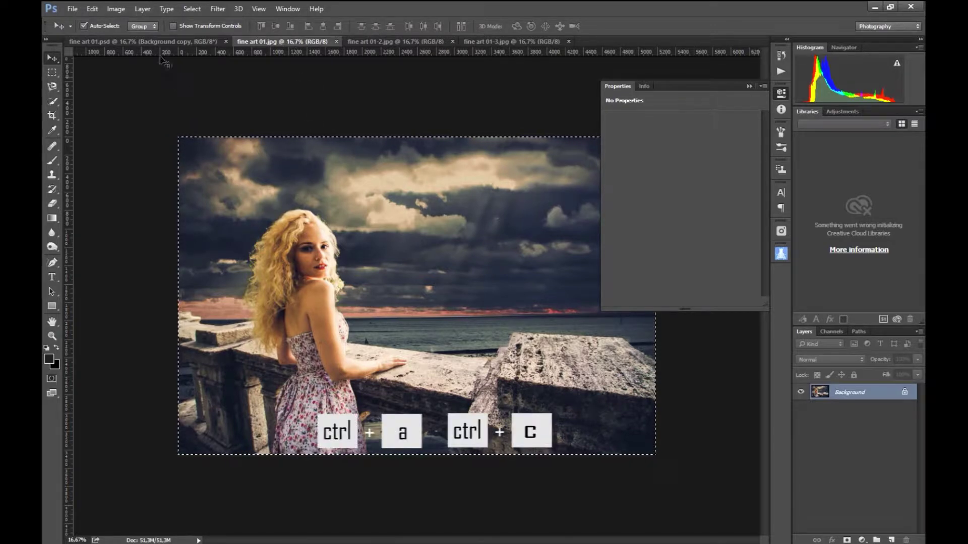
click(162, 40)
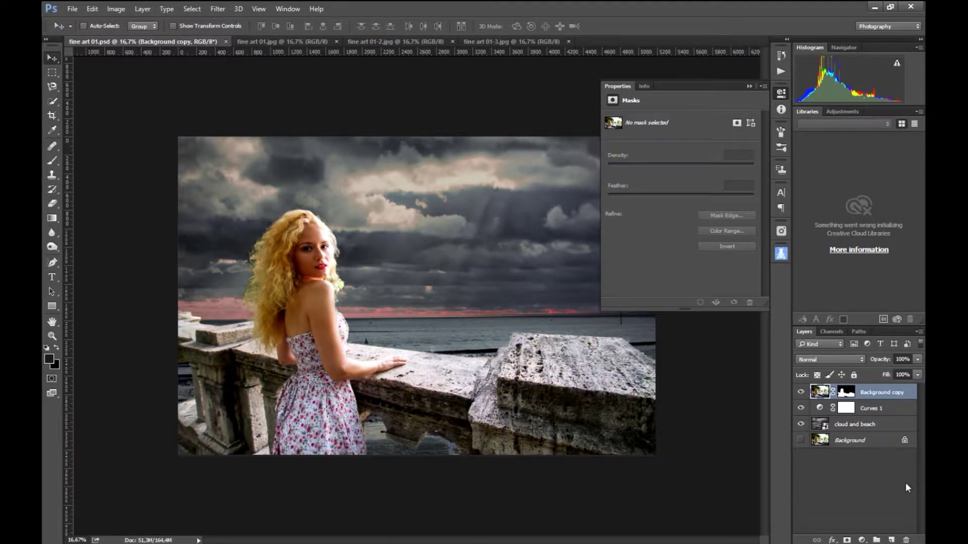
key(ctrl+v)
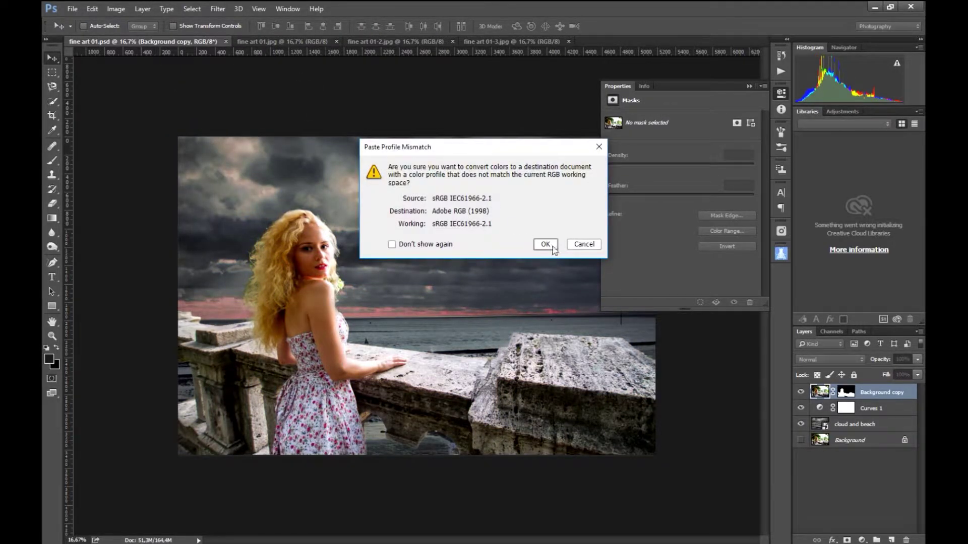
click(552, 247)
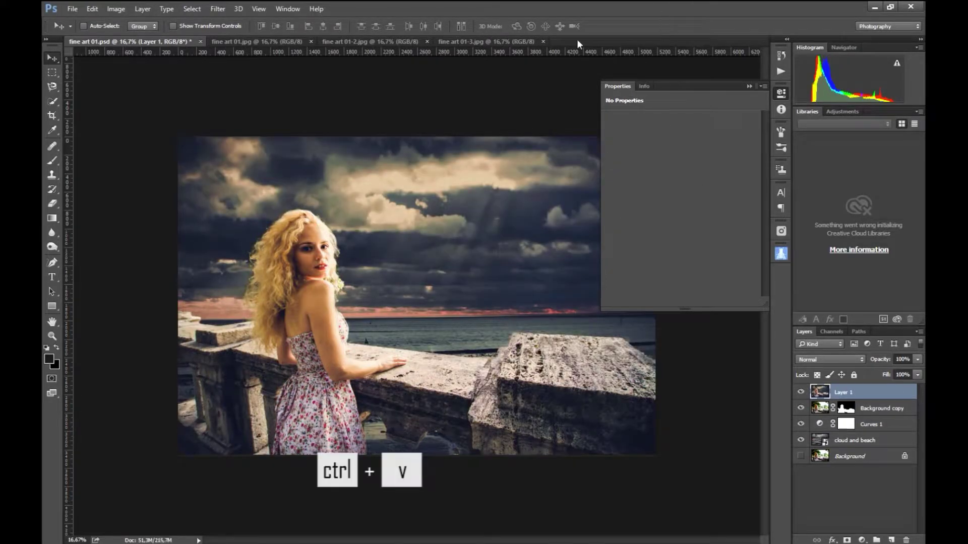
Step: Paste the fine art 01-3.jpg image into the composite as Layer 2
click(487, 42)
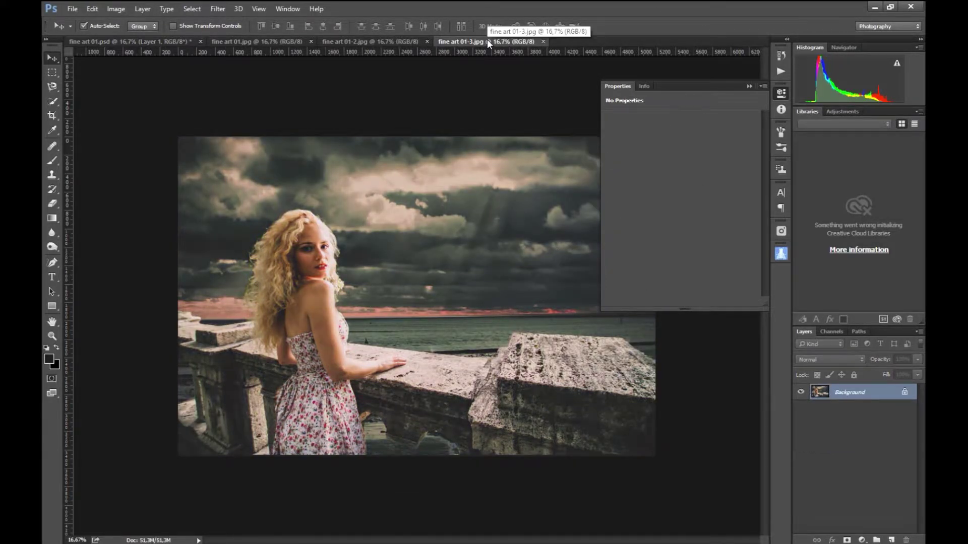
click(128, 41)
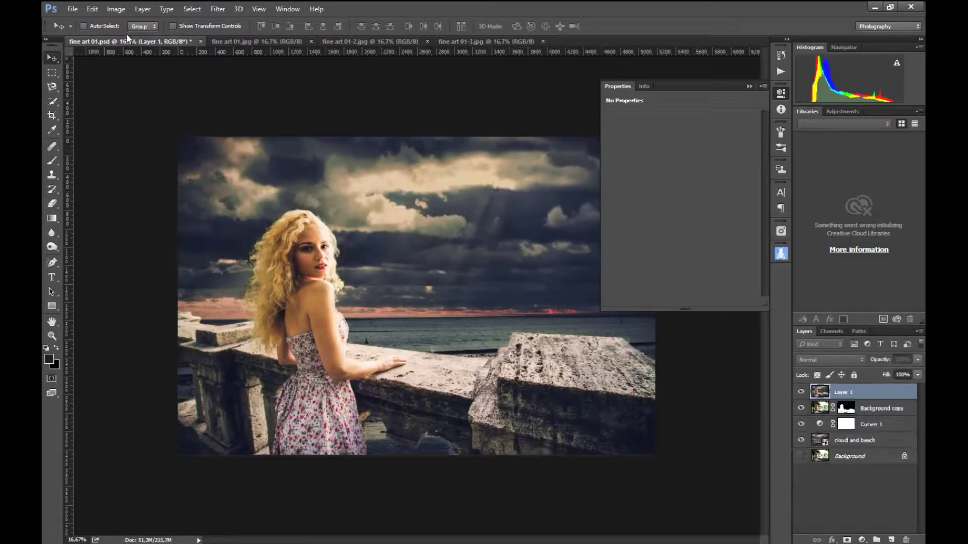
key(ctrl+v)
click(548, 245)
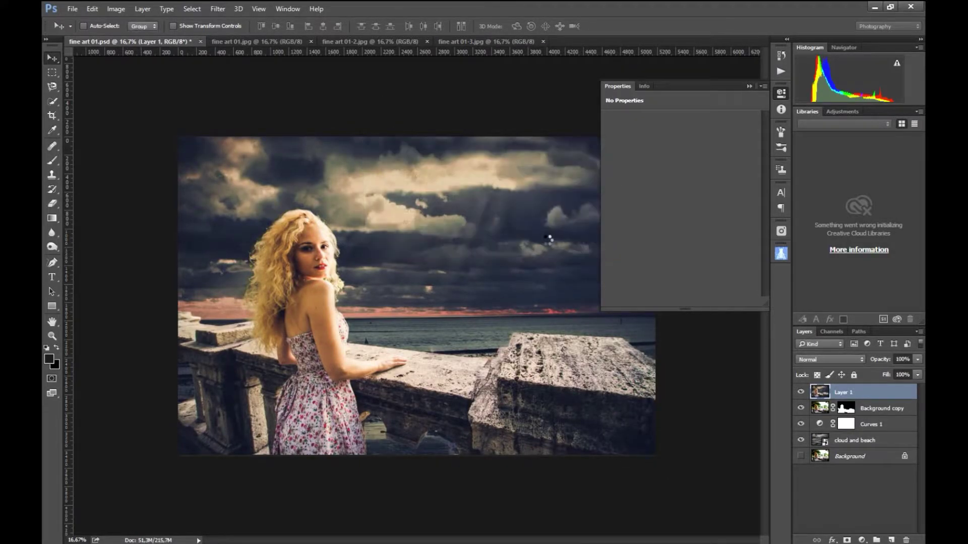
Step: Lower Layer 2's opacity, set Layer 1 to 77%, and add a mask to Layer 1
click(916, 359)
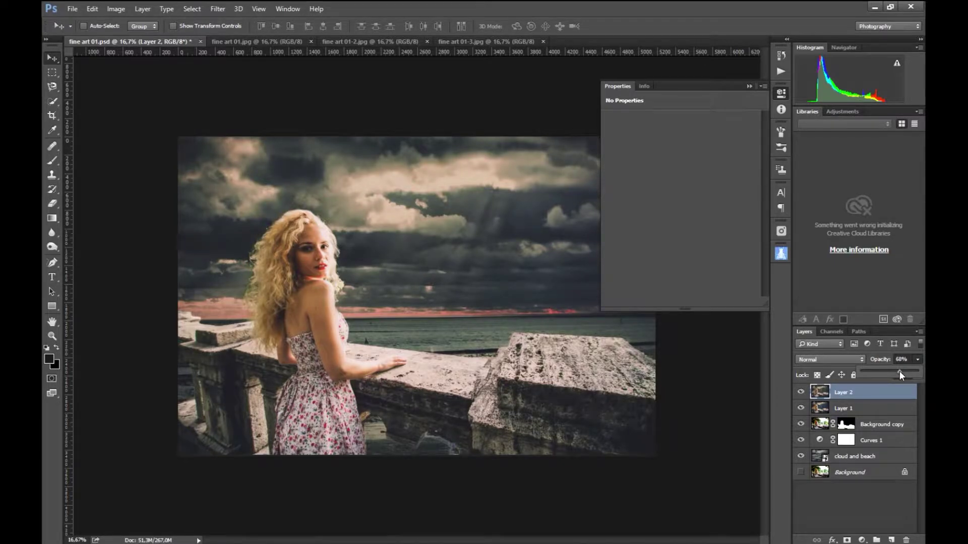
click(894, 411)
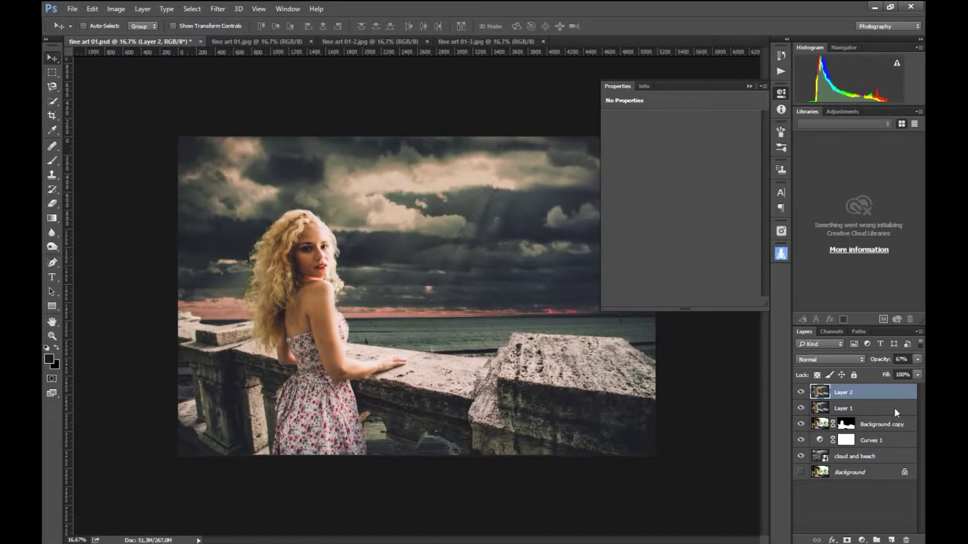
click(801, 408)
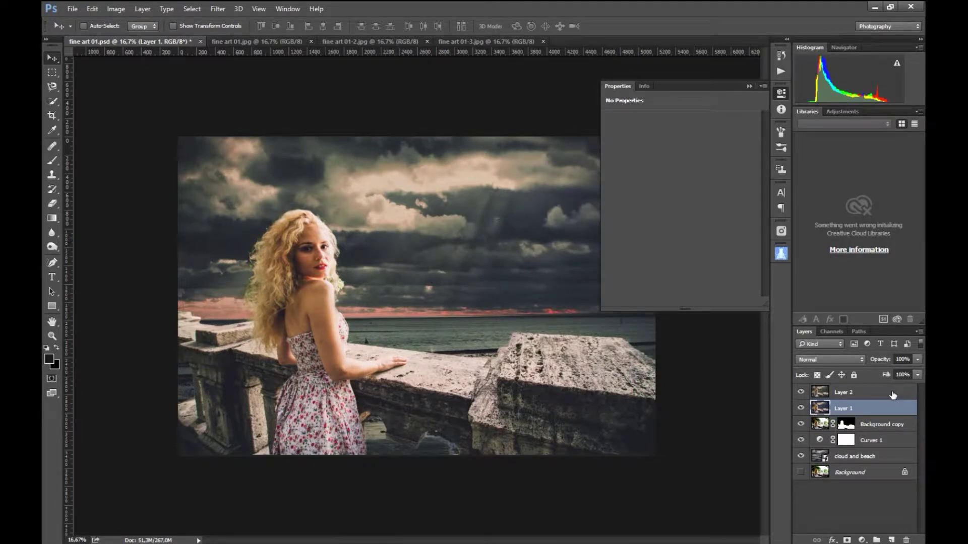
click(916, 374)
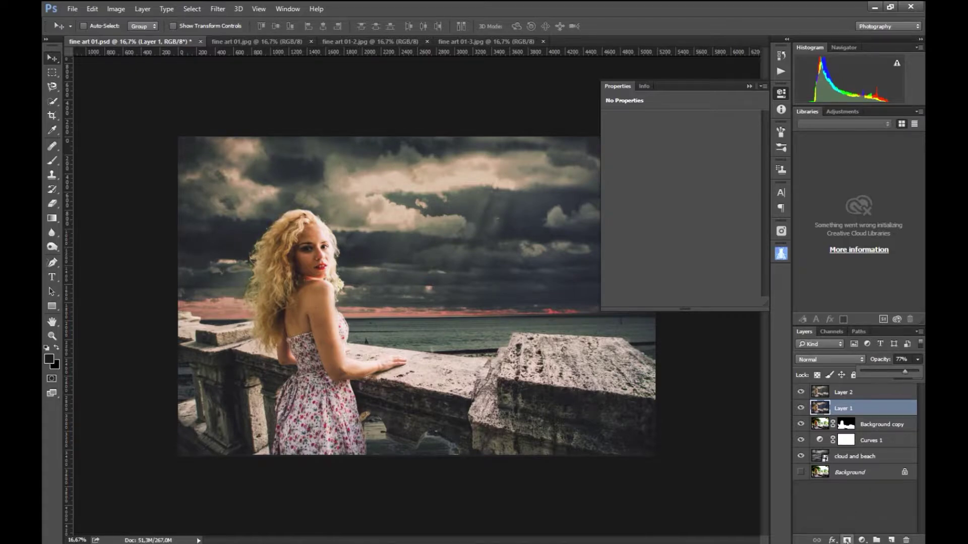
click(847, 539)
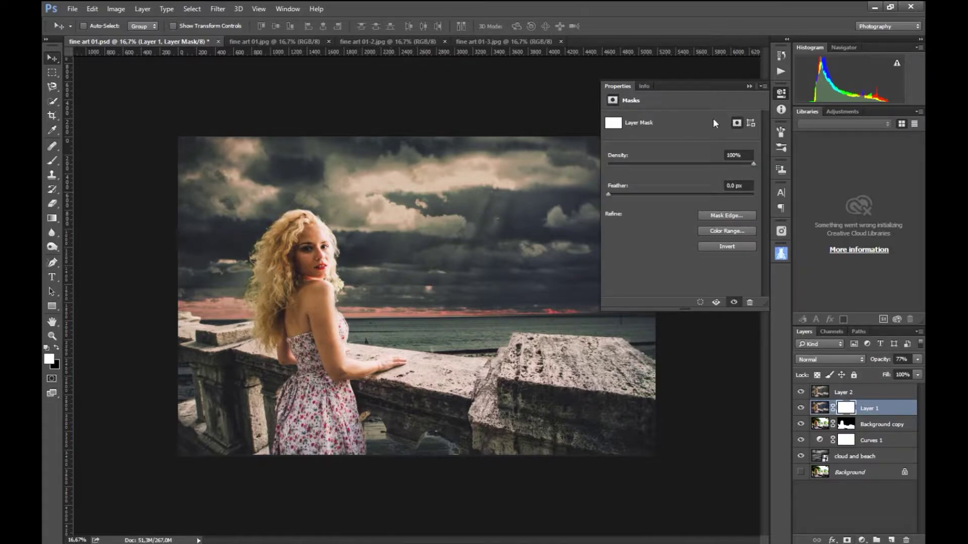
Step: Zoom in on the woman and set up a 126-pixel brush with swapped colours
click(780, 93)
key(ctrl+plus)
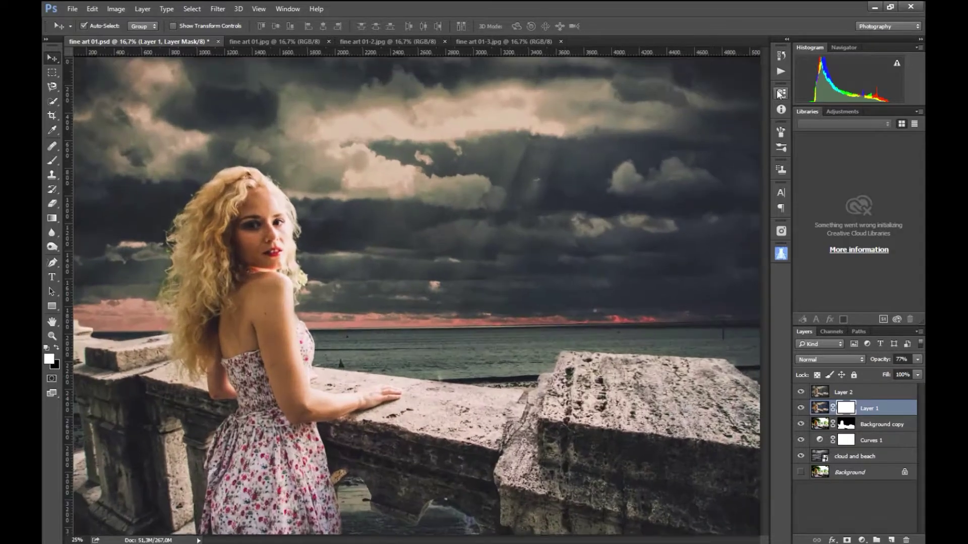
key(ctrl+plus)
key(ctrl+plus)
mouse_move(209, 262)
mouse_down()
mouse_move(425, 190)
mouse_move(423, 237)
mouse_up()
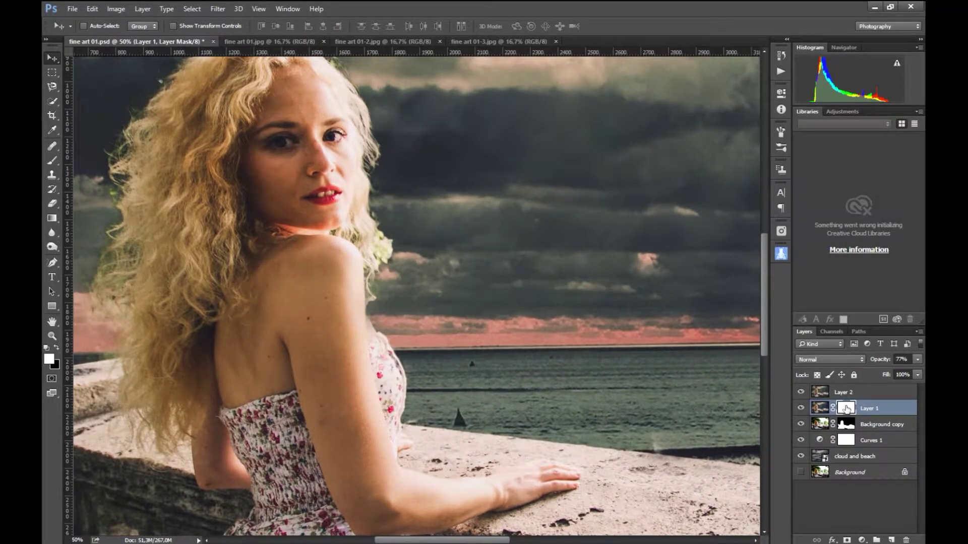
click(56, 347)
click(51, 162)
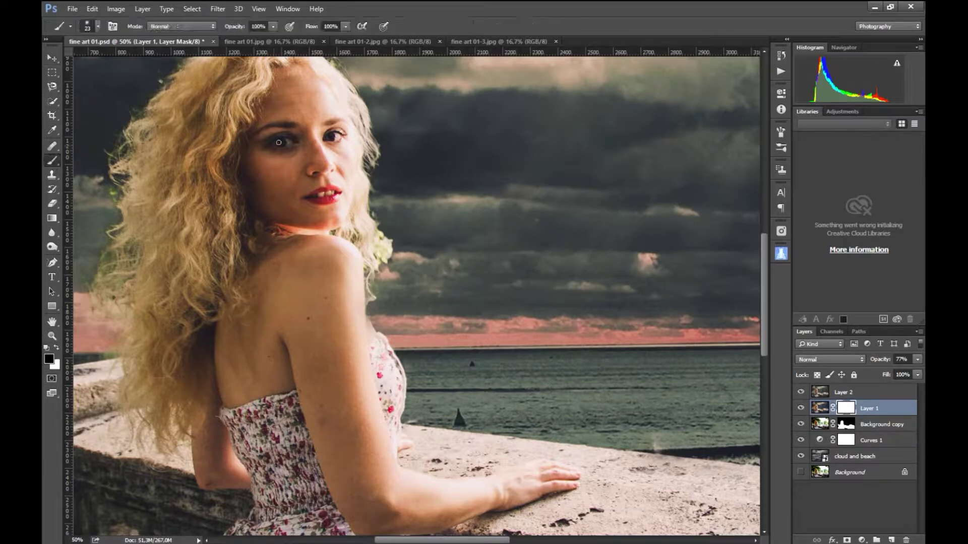
right_click(307, 107)
drag(376, 133, 397, 134)
key(Return)
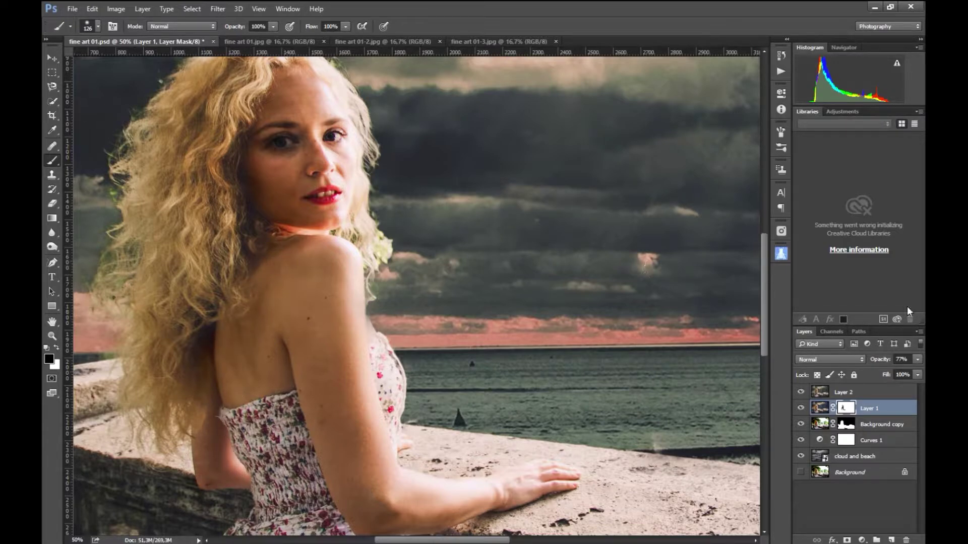
Step: Paint Layer 1's mask over the gaps on her arm, neck, cheek, elbow and dress
click(831, 332)
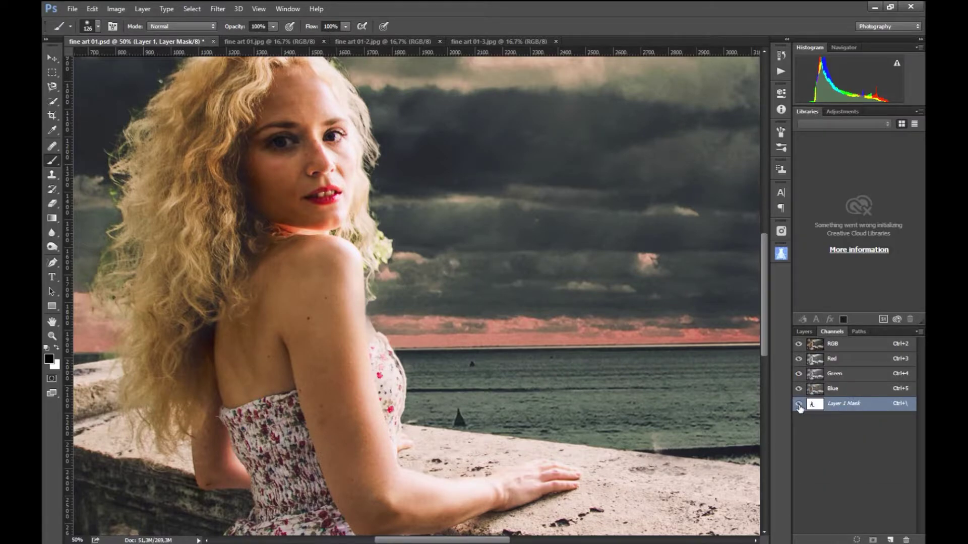
click(799, 404)
drag(315, 315, 315, 367)
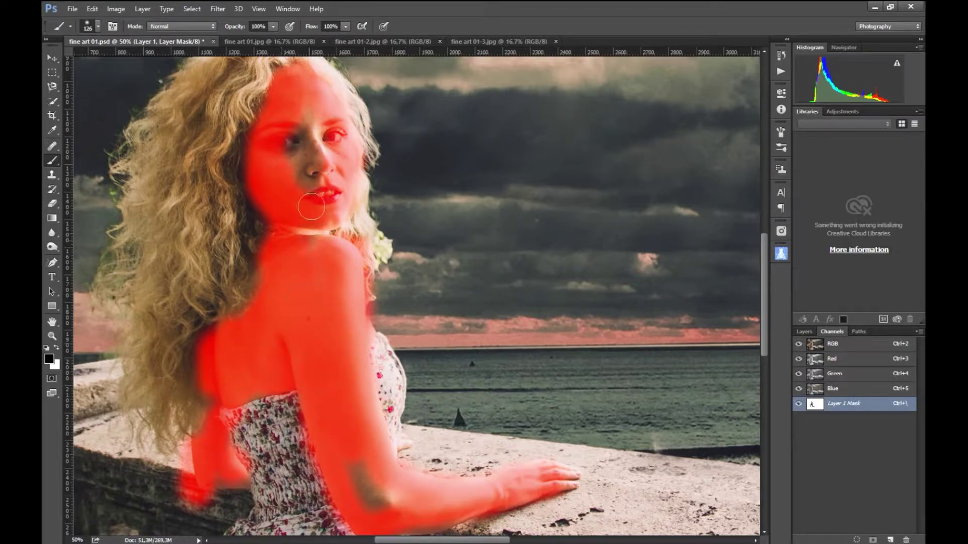
drag(310, 217, 292, 165)
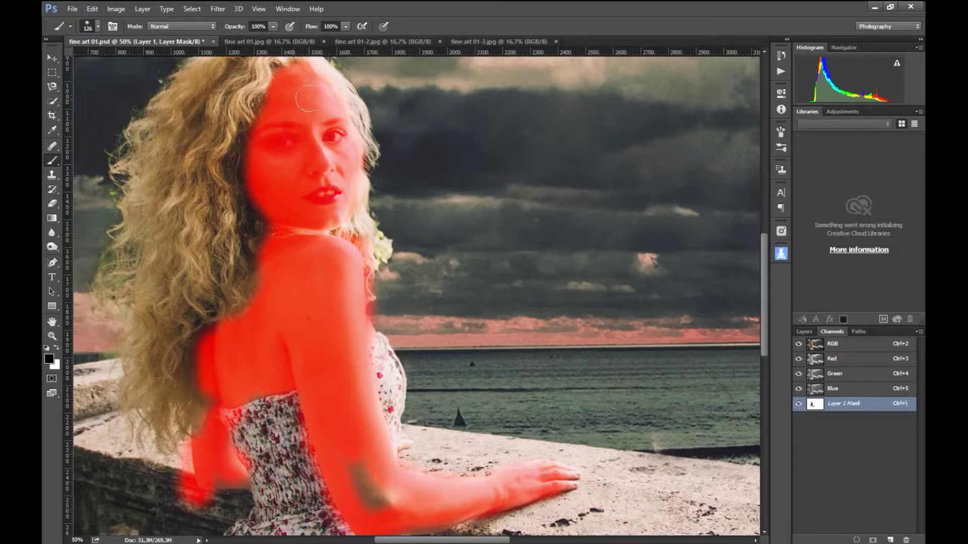
drag(364, 453, 396, 504)
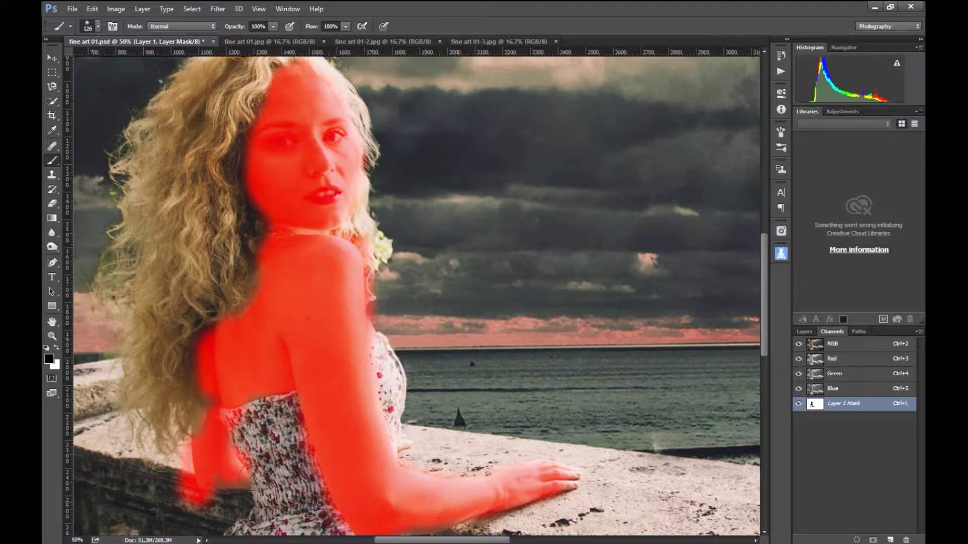
drag(262, 479, 219, 474)
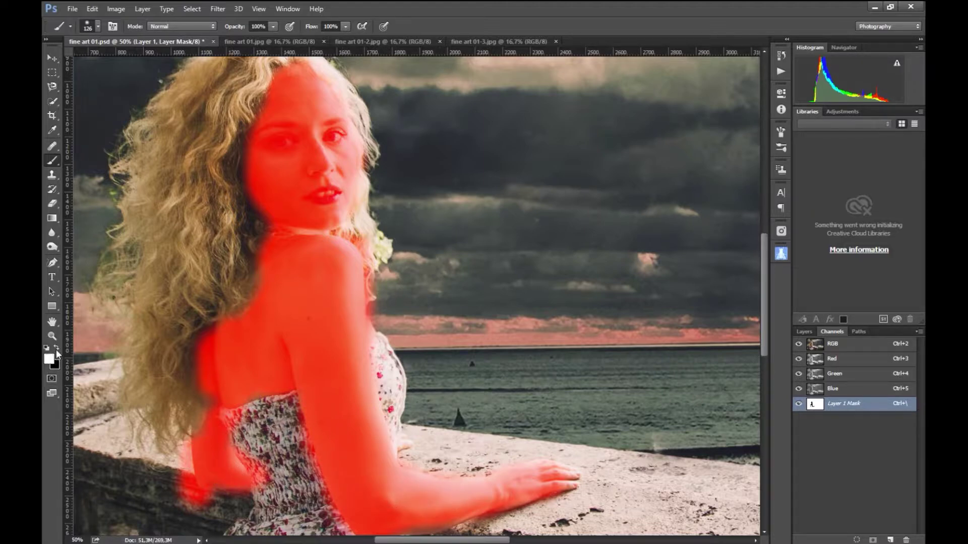
drag(202, 504, 178, 460)
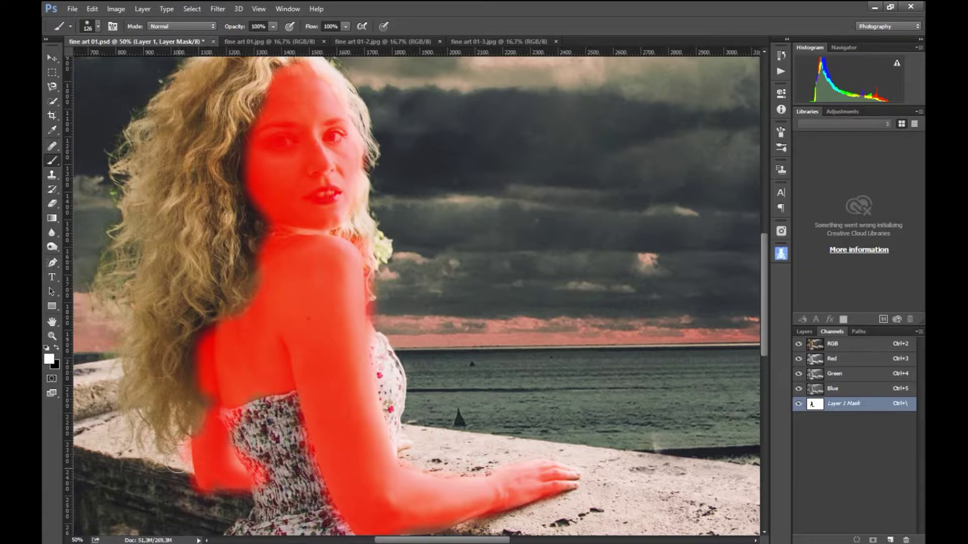
click(57, 349)
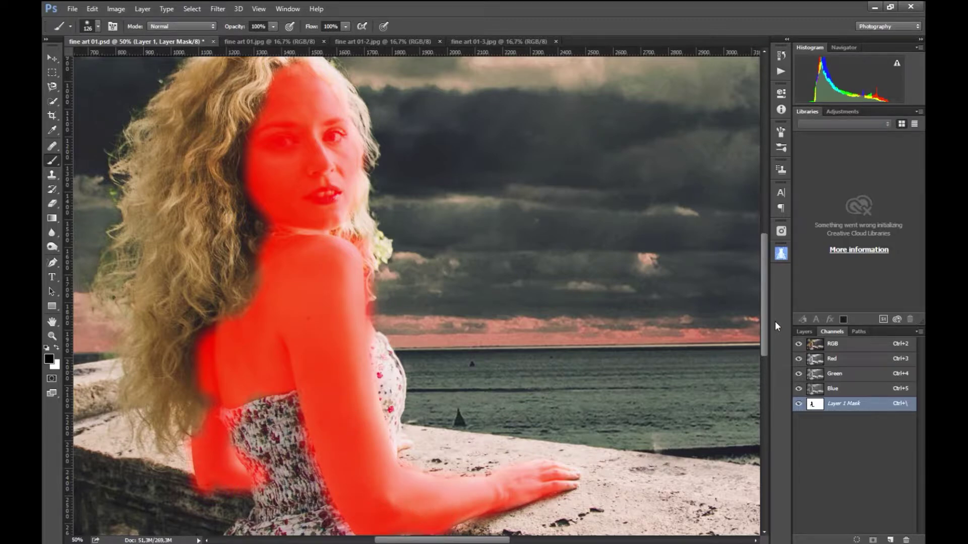
click(799, 404)
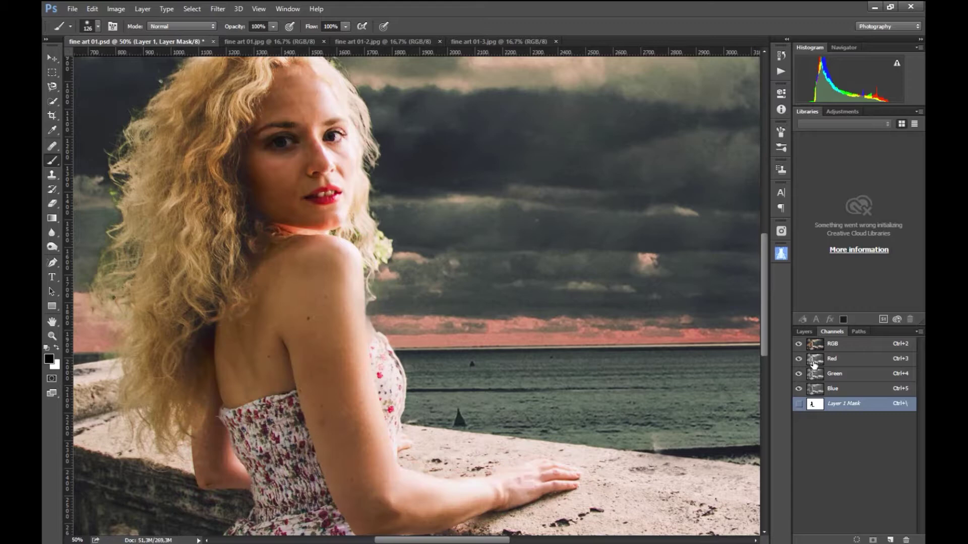
Step: Load Layer 1's mask as a selection and add a matching mask to Layer 2
click(804, 333)
ctrl+click(847, 409)
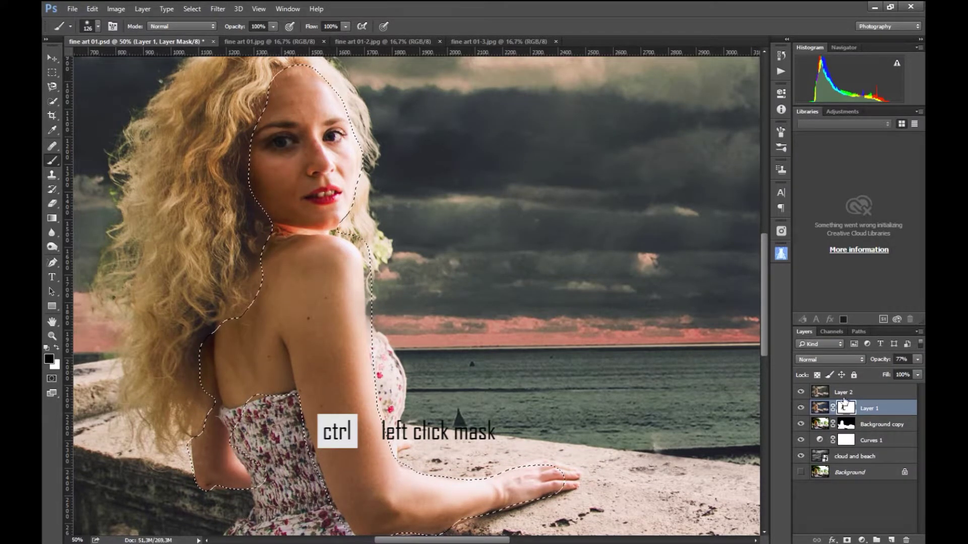
click(857, 392)
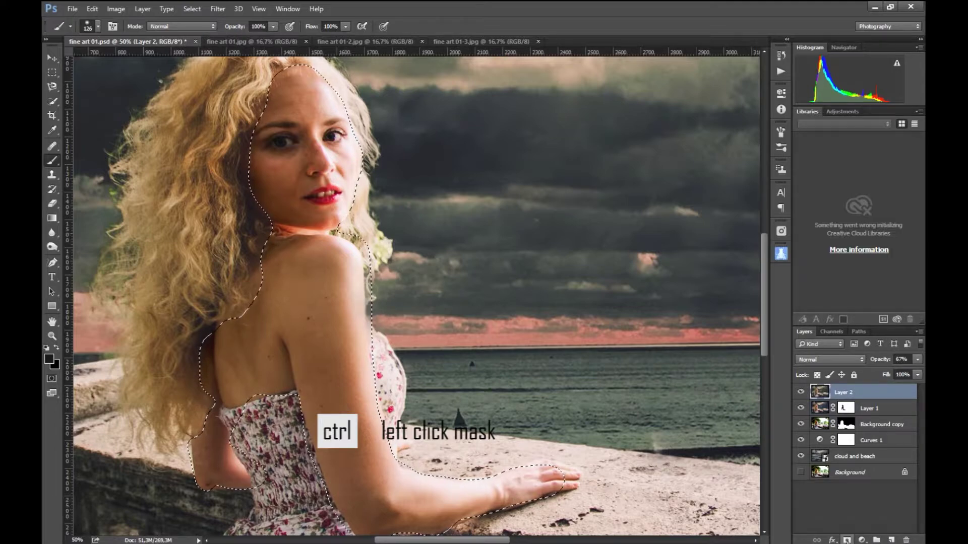
click(847, 540)
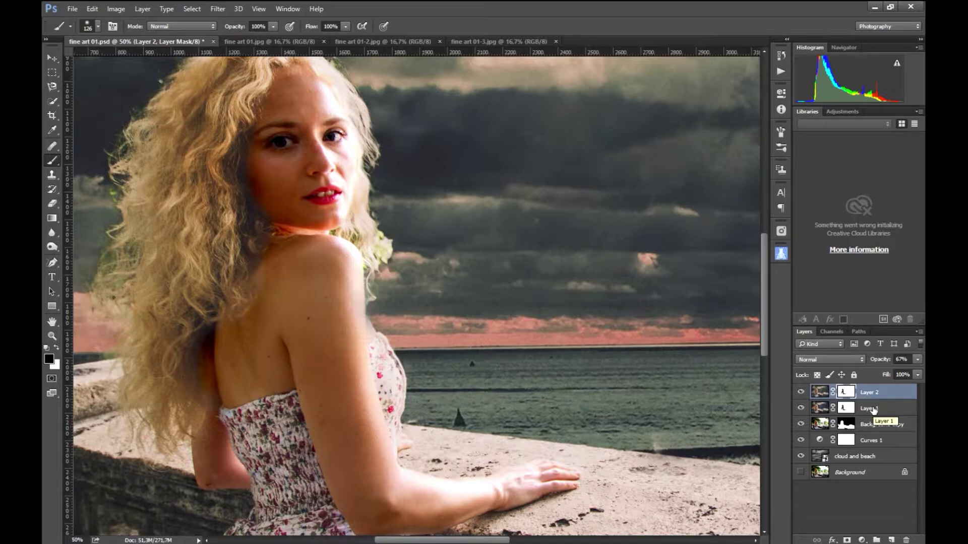
key(ctrl+minus)
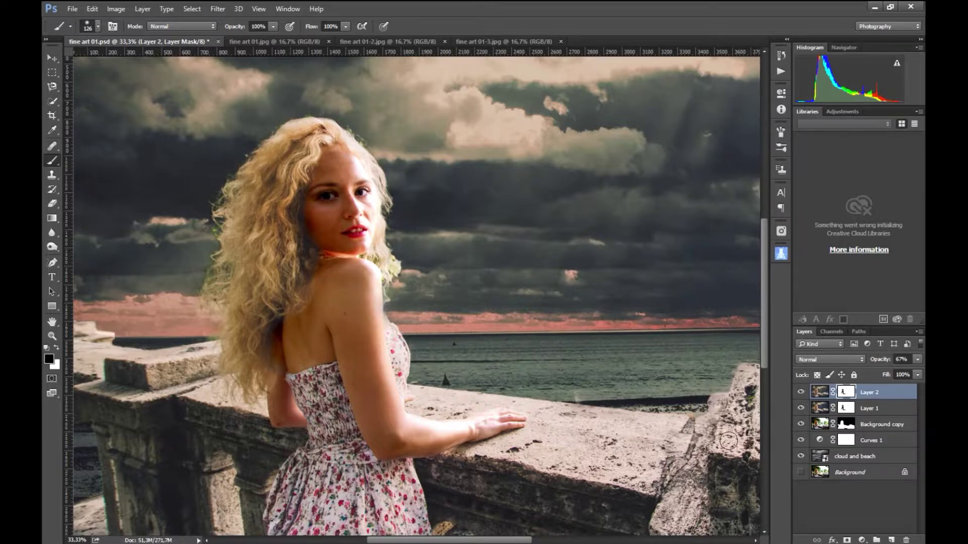
Step: Compare Layers 1 and 2, then paint Layer 1's mask along the hair beside her cheek and neck
click(801, 393)
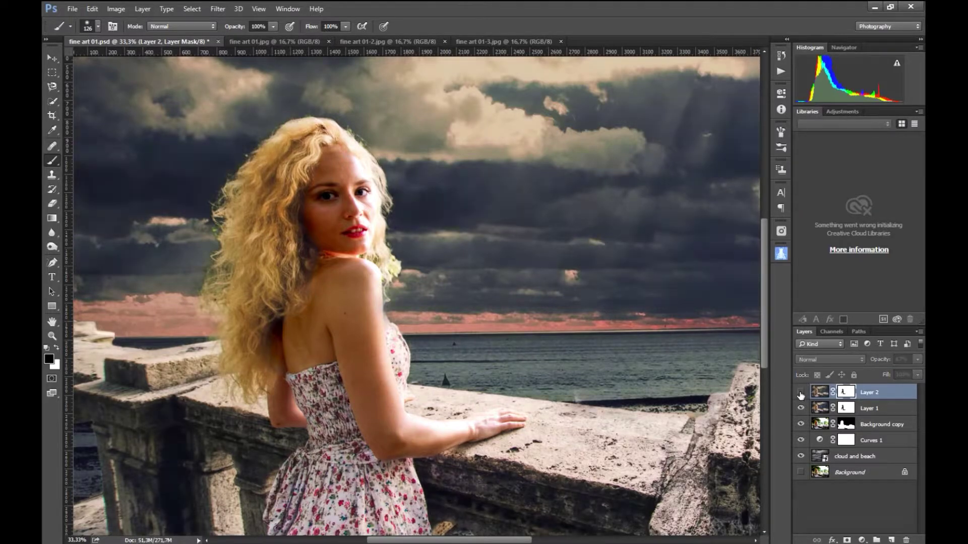
click(800, 393)
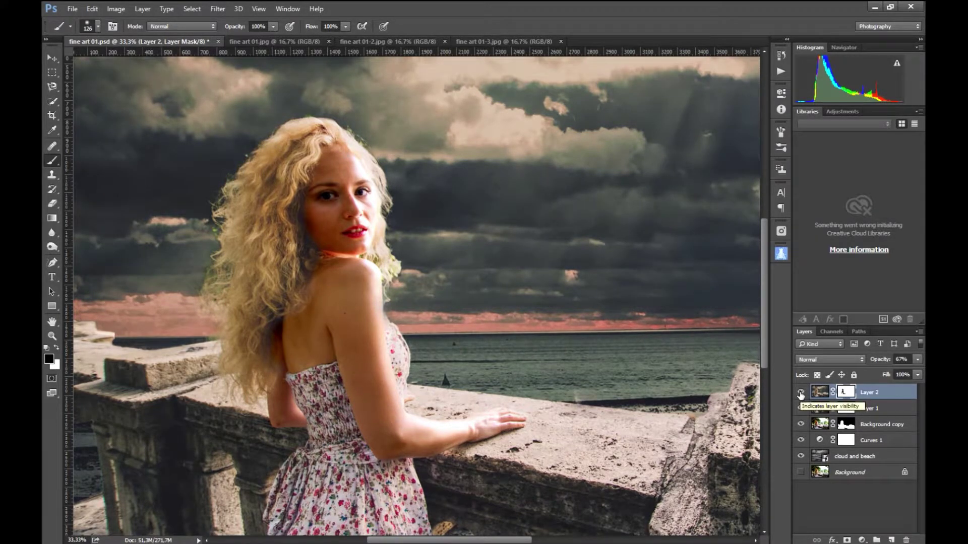
click(800, 408)
click(800, 408)
click(863, 411)
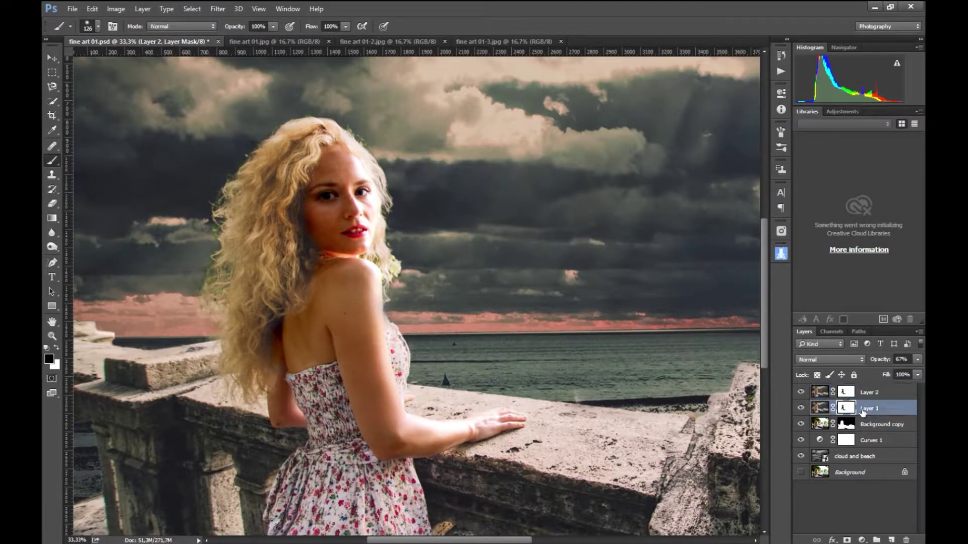
key(ctrl+plus)
key(ctrl+plus)
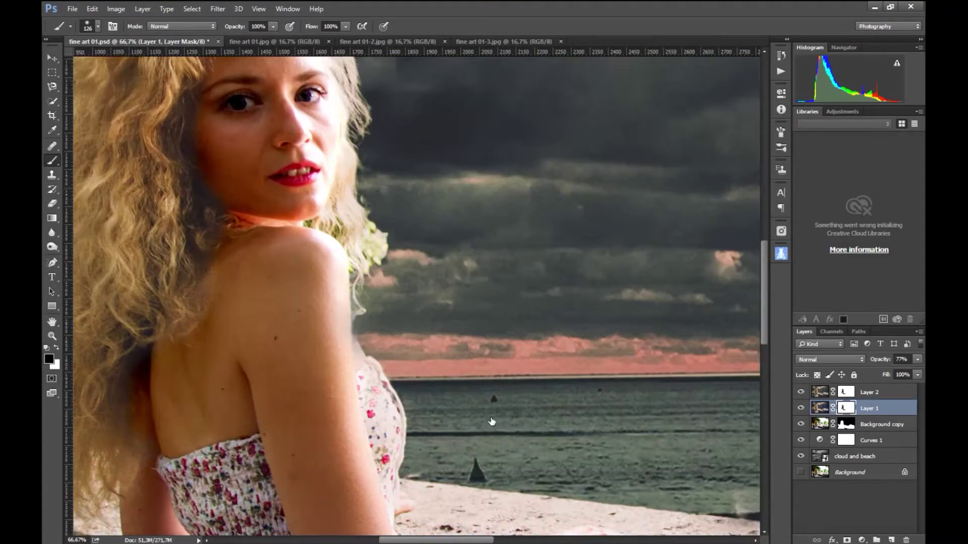
drag(614, 397, 624, 402)
drag(456, 301, 648, 422)
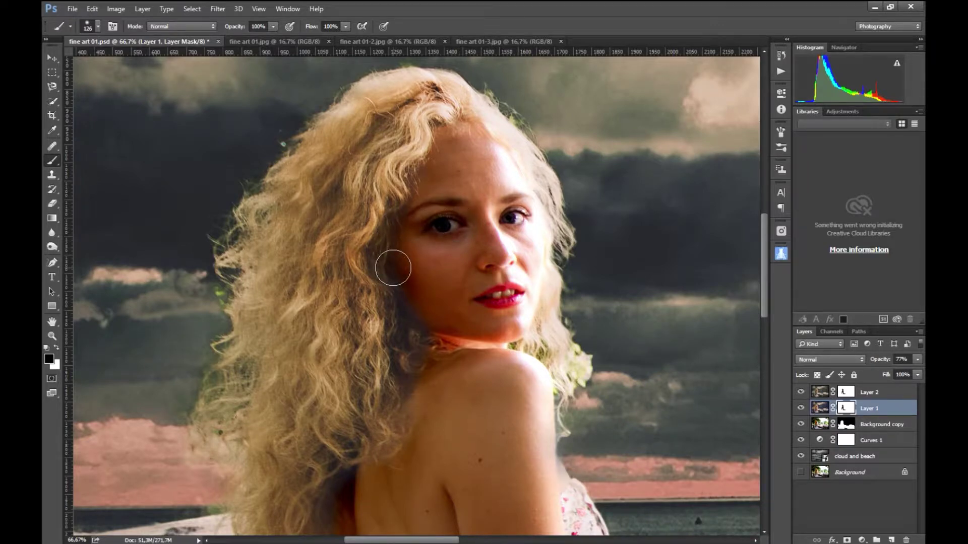
drag(354, 490, 350, 514)
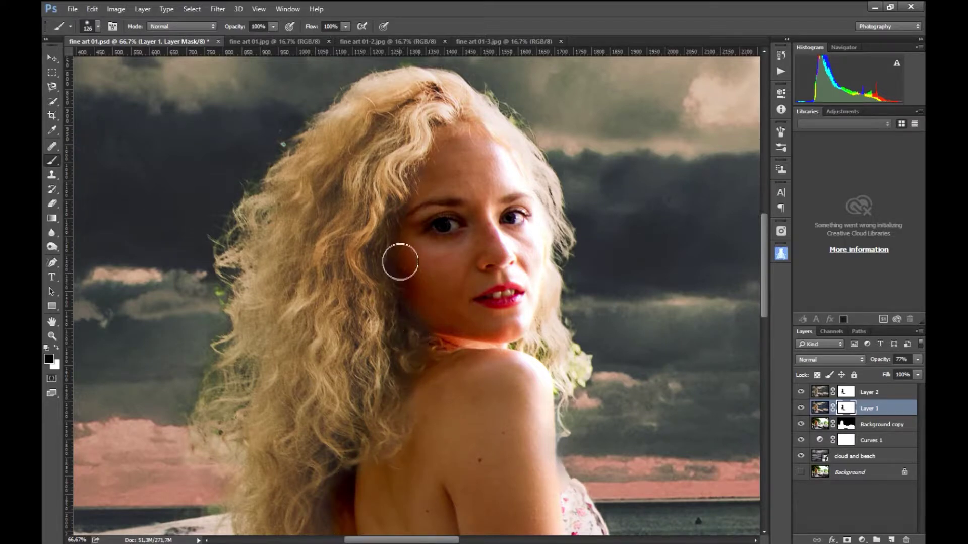
mouse_move(410, 335)
mouse_down()
mouse_move(412, 326)
mouse_move(417, 363)
mouse_up()
Step: Paint Layer 2's mask along the hair and shoulder edge, restoring part of the hair edge
click(851, 395)
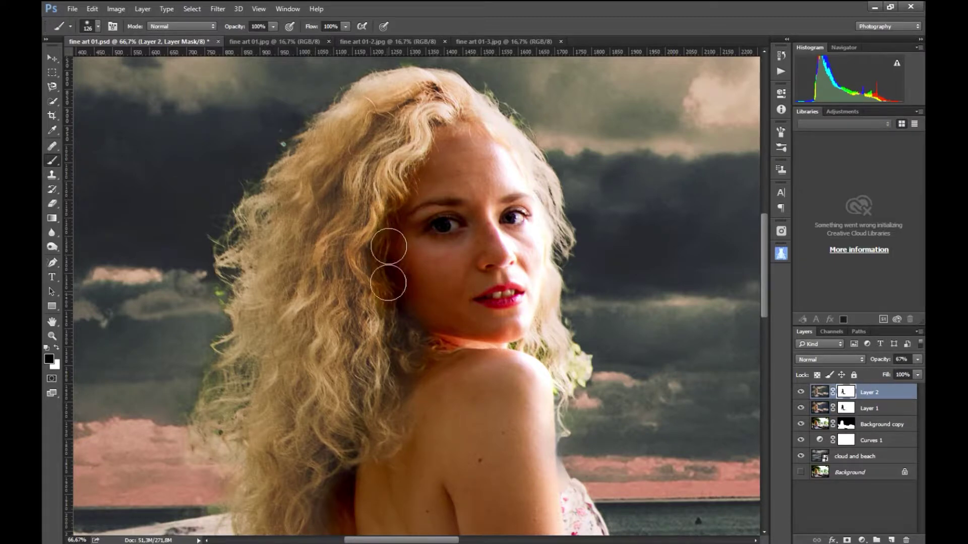
mouse_move(408, 315)
mouse_down()
mouse_move(403, 363)
mouse_move(424, 395)
mouse_move(391, 486)
mouse_move(396, 429)
mouse_move(439, 372)
mouse_move(430, 332)
mouse_move(346, 508)
mouse_move(415, 349)
mouse_up()
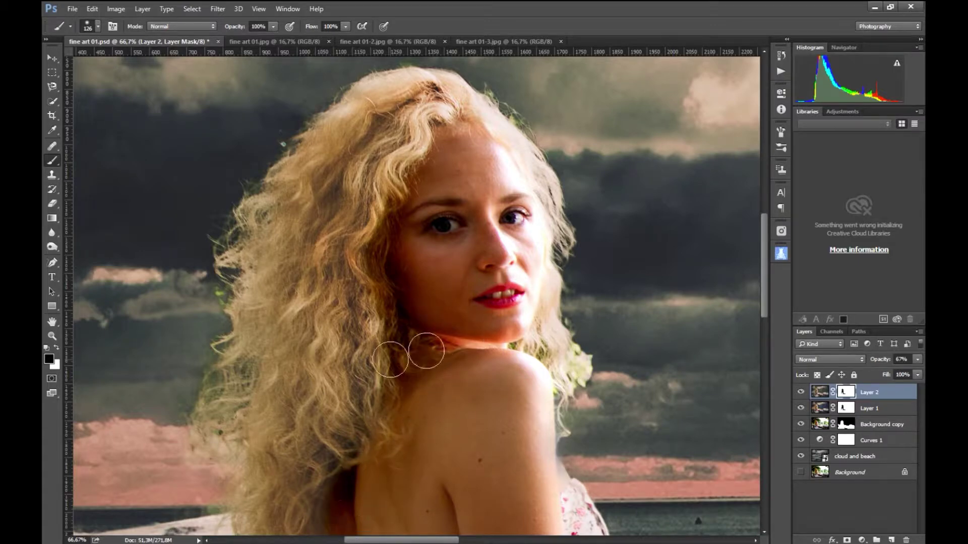
key(x)
mouse_move(347, 303)
mouse_down()
mouse_move(375, 195)
mouse_move(360, 378)
mouse_move(410, 376)
mouse_move(371, 313)
mouse_move(362, 276)
mouse_up()
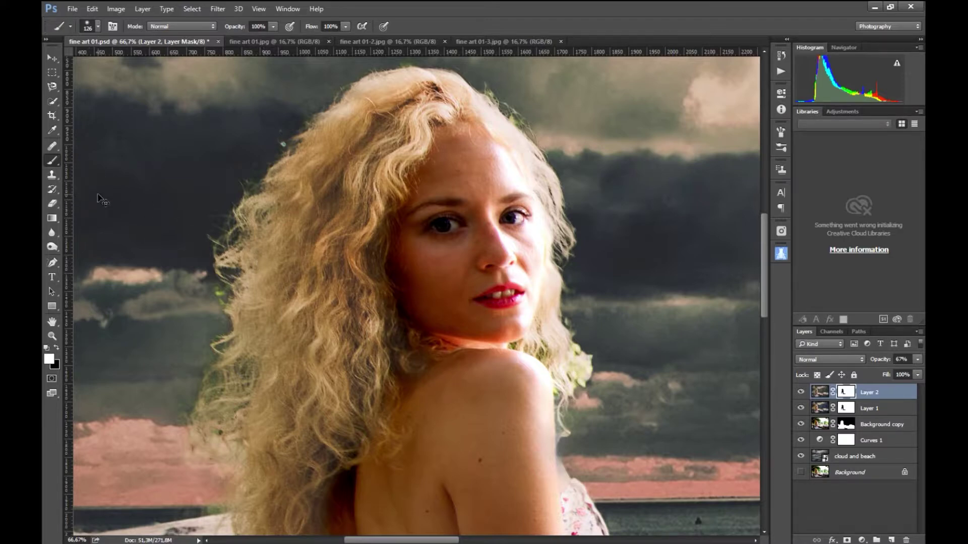
key(ctrl+minus)
key(ctrl+minus)
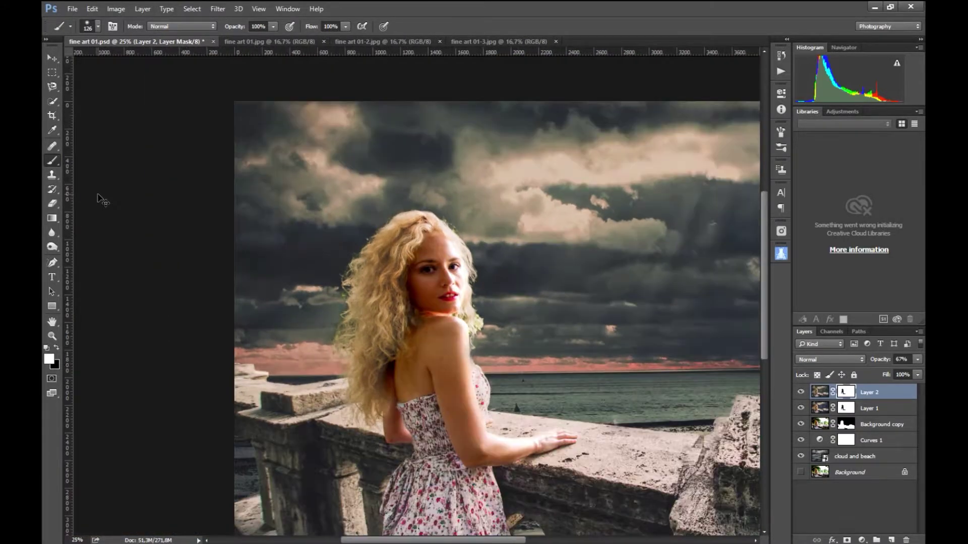
key(ctrl+minus)
Step: Save fine art 01.psd, copy all of fine art 01-2.jpg and paste it into the composite
key(ctrl+plus)
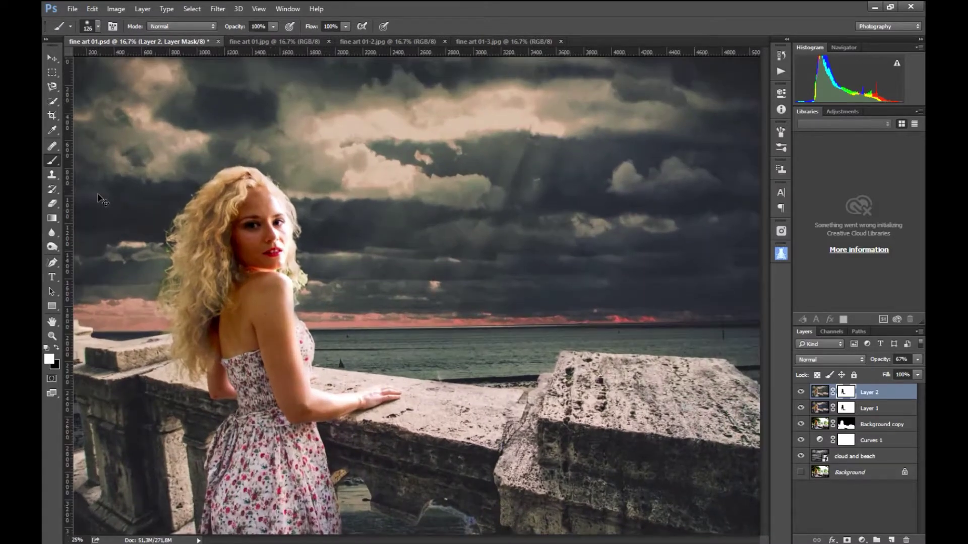
key(ctrl+s)
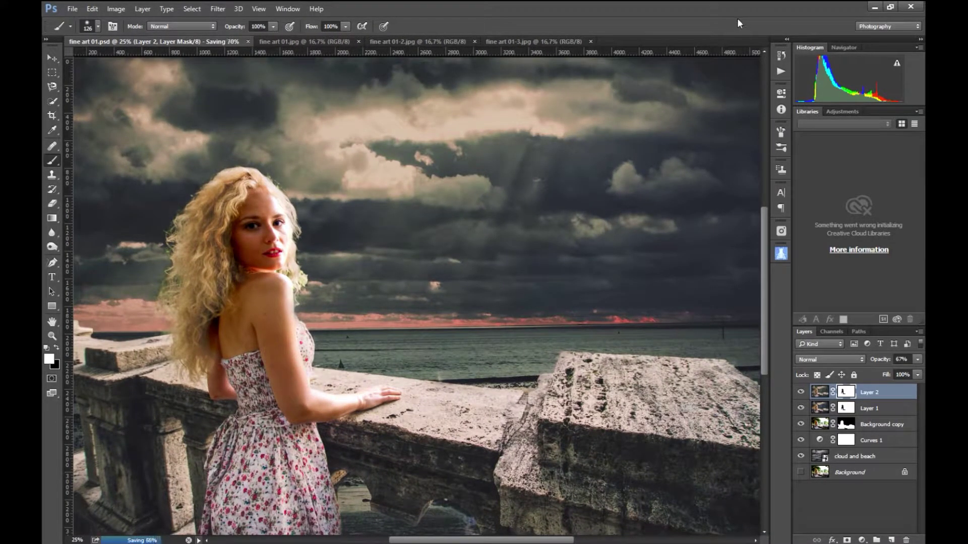
click(388, 42)
key(ctrl+a)
key(ctrl+c)
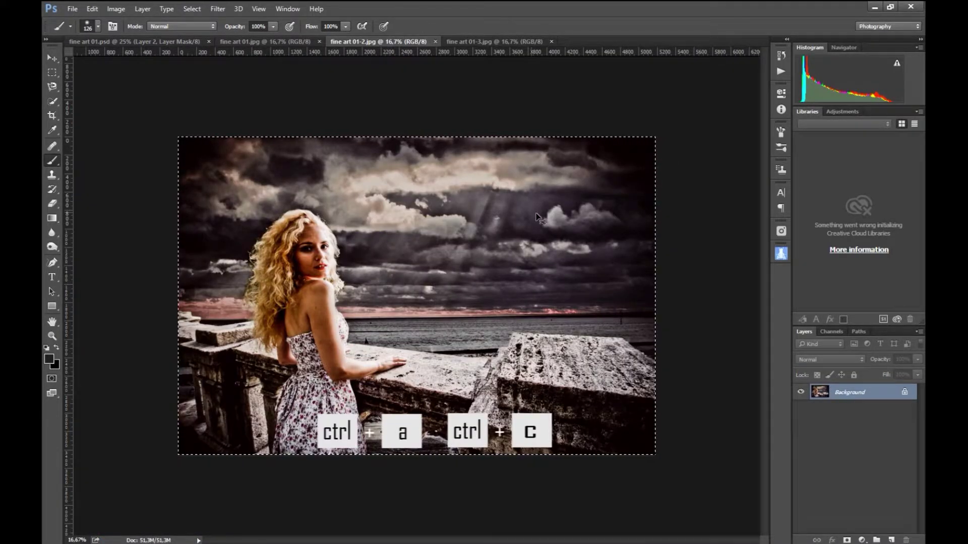
click(137, 41)
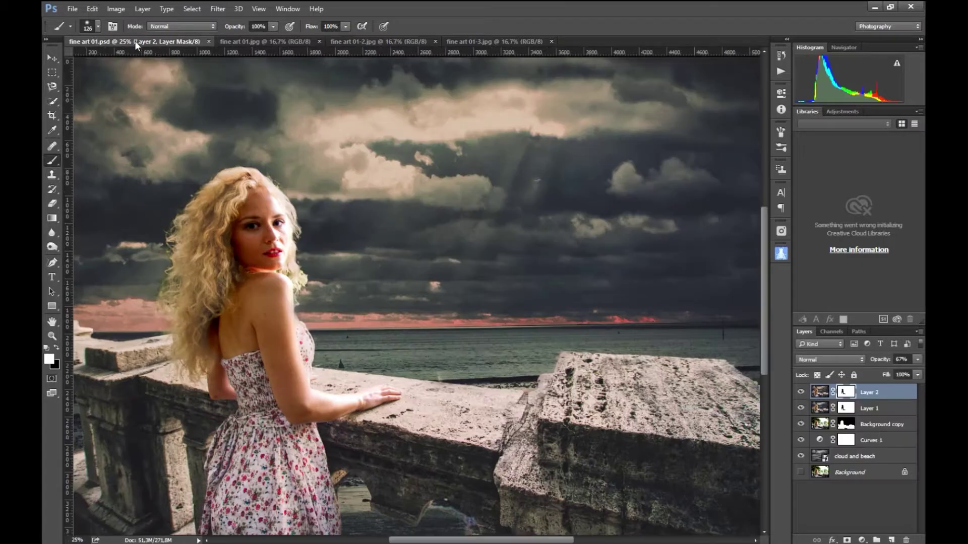
key(ctrl+v)
Step: Keep the pasted image despite the profile mismatch and mask it with the woman-and-balustrade outline
click(544, 244)
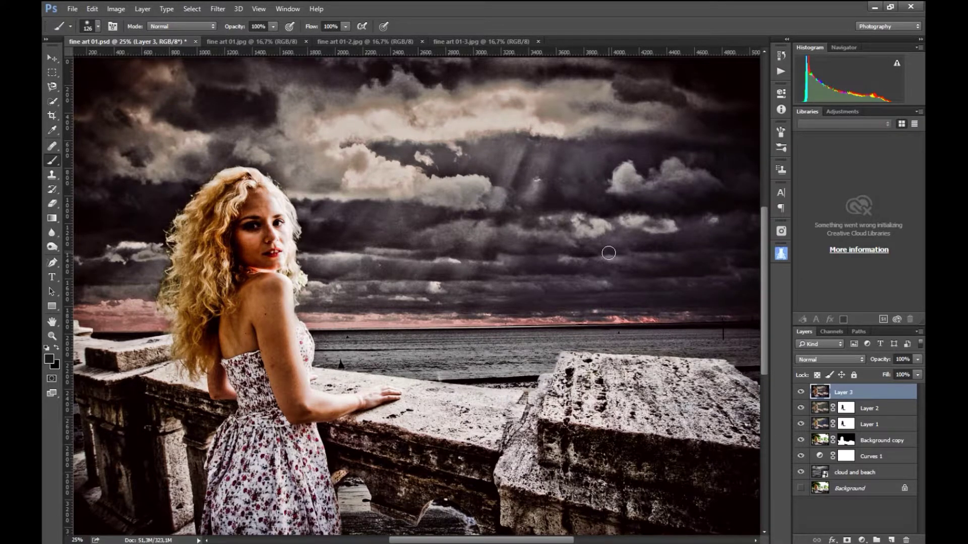
ctrl+click(846, 442)
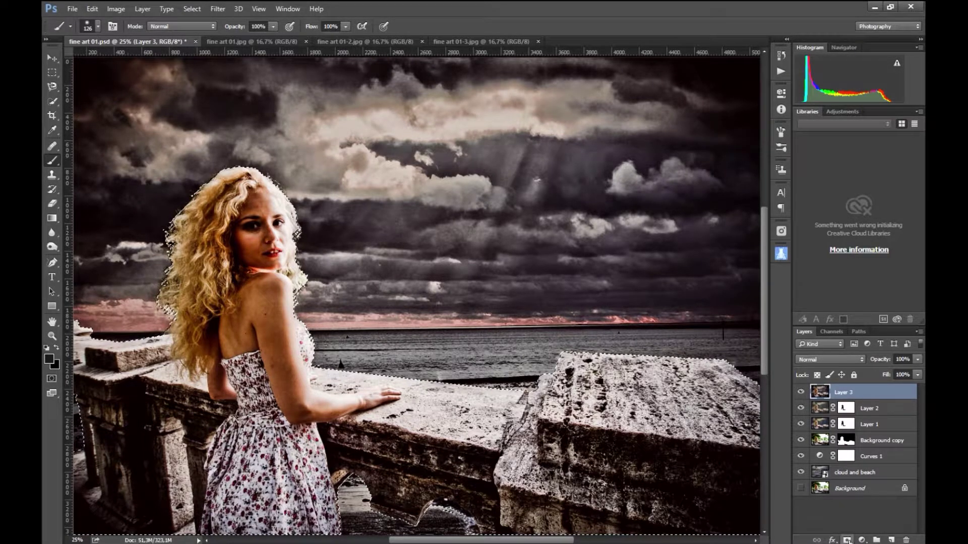
click(847, 540)
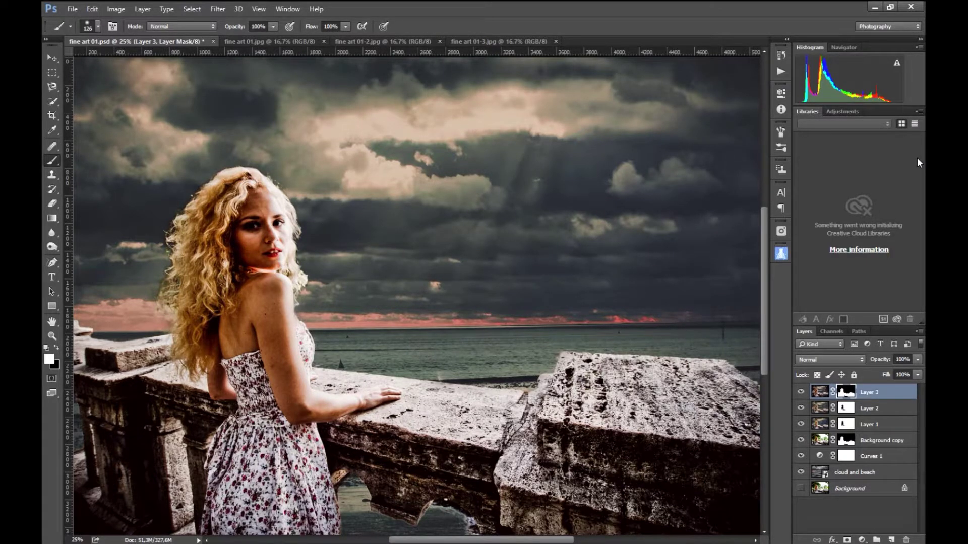
Step: Paint black on Layer 3's mask over her face, neck, shoulder and forearm
key(ctrl+plus)
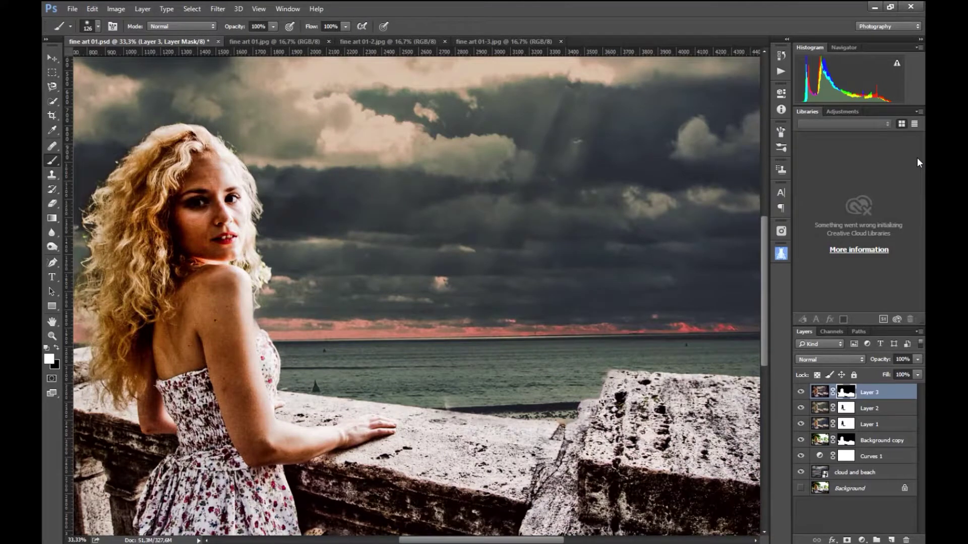
key(ctrl+plus)
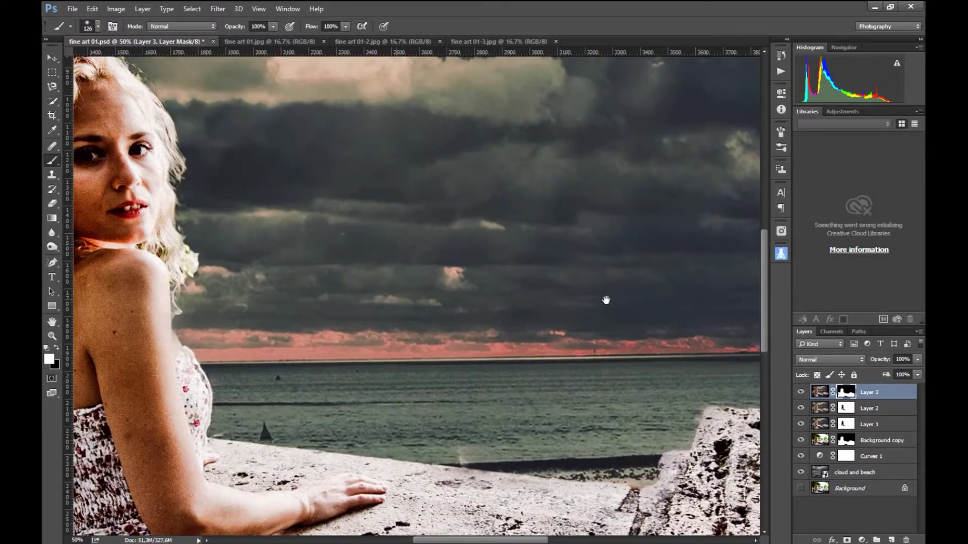
drag(388, 301, 656, 301)
drag(583, 289, 580, 313)
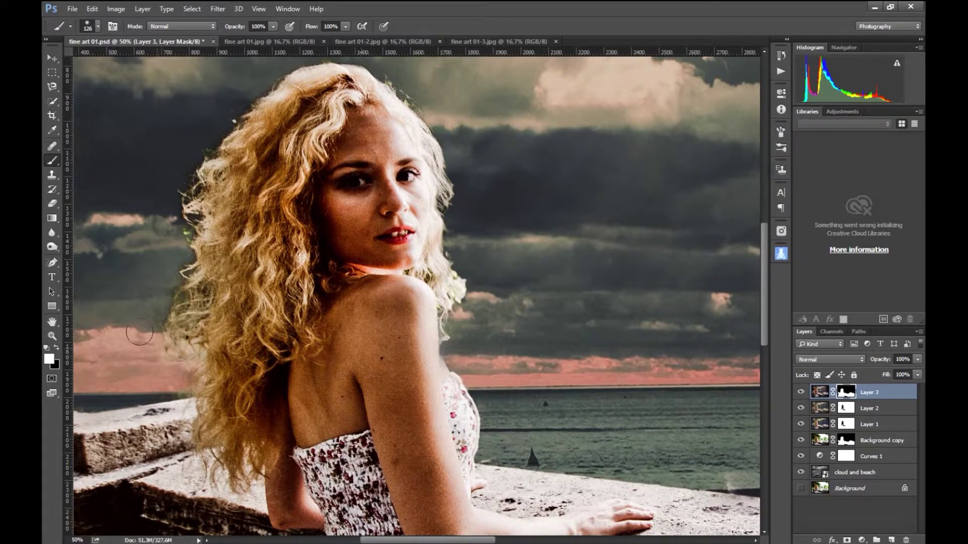
click(58, 349)
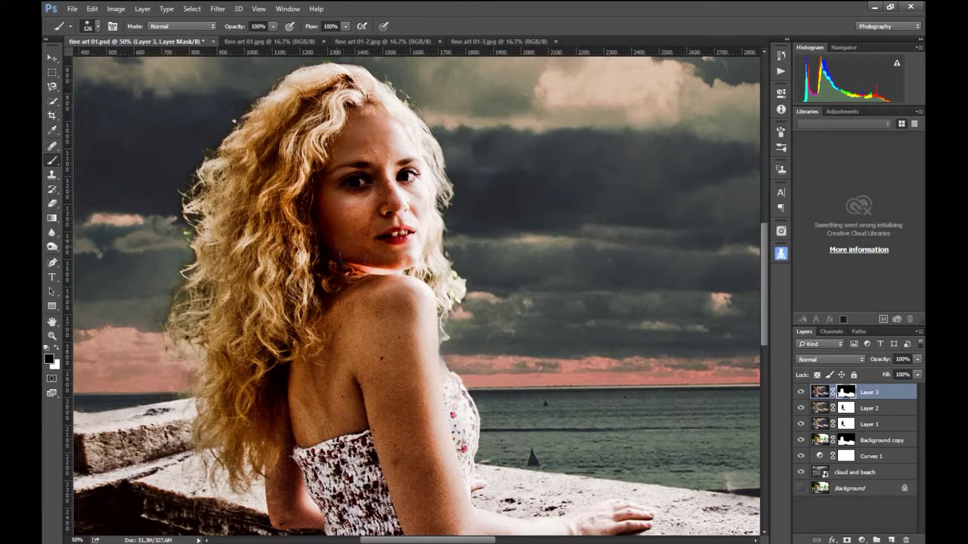
mouse_move(383, 153)
mouse_down()
mouse_move(364, 329)
mouse_move(356, 326)
mouse_move(305, 403)
mouse_move(282, 389)
mouse_move(332, 307)
mouse_up()
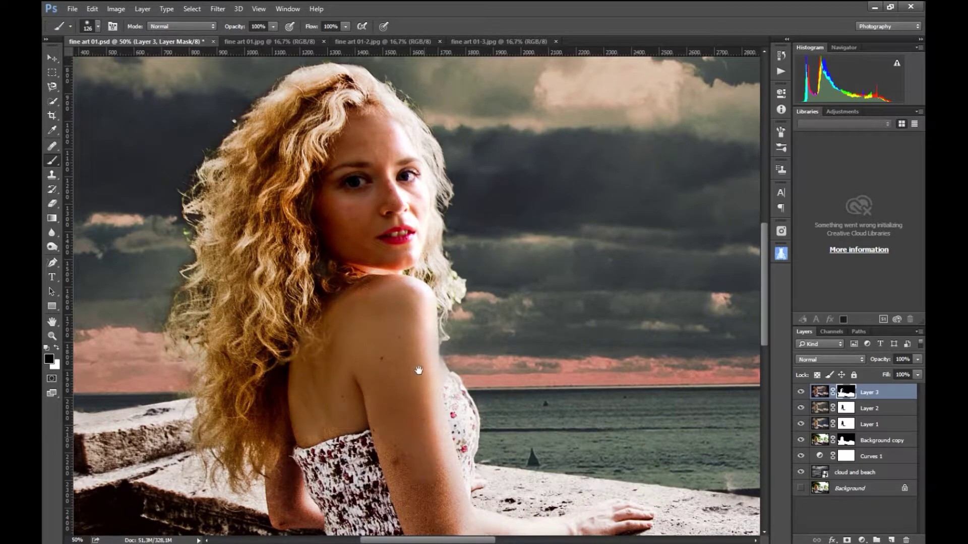
drag(424, 372, 416, 280)
mouse_move(414, 435)
mouse_down()
mouse_move(436, 398)
mouse_move(432, 458)
mouse_move(447, 462)
mouse_move(527, 466)
mouse_move(595, 435)
mouse_up()
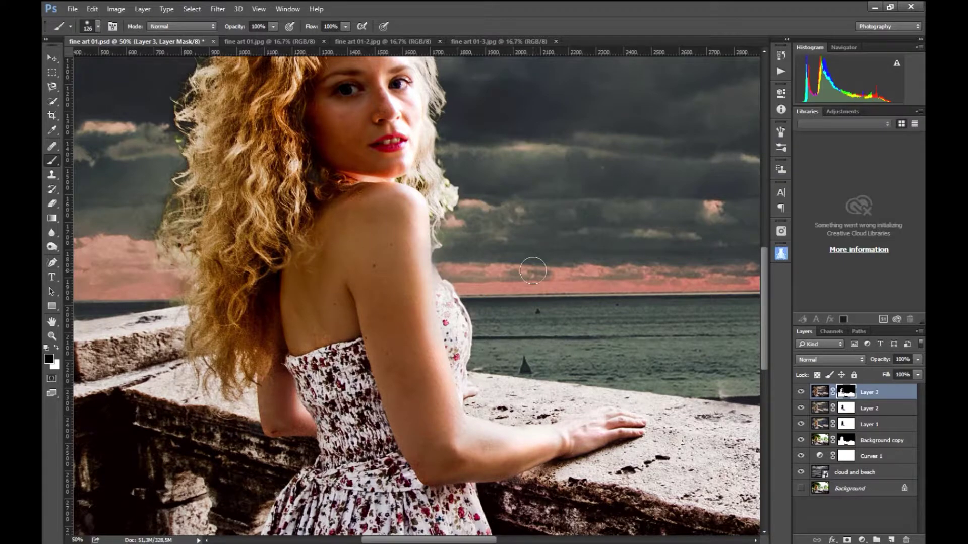
Step: Lower Layer 3's opacity to 67%
key(ctrl+minus)
key(ctrl+minus)
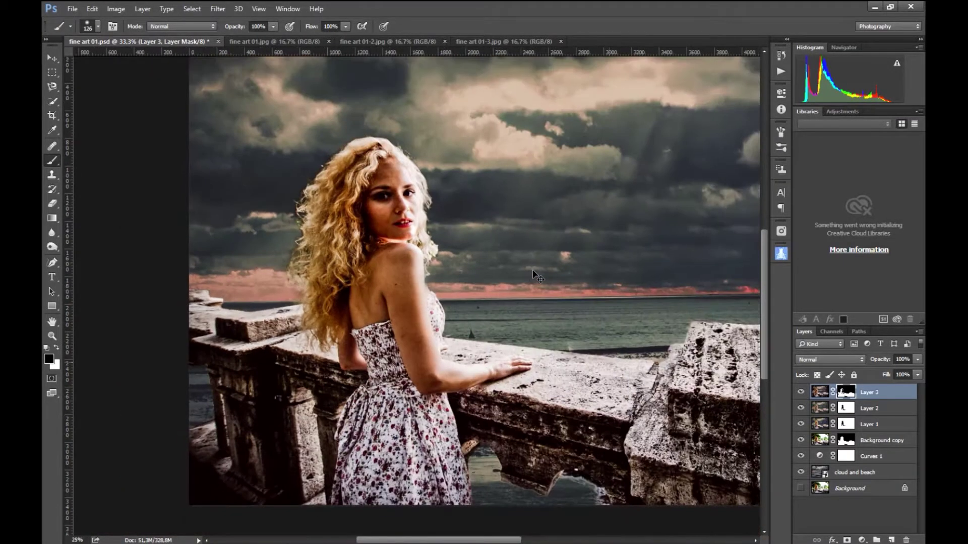
key(ctrl+minus)
key(ctrl+plus)
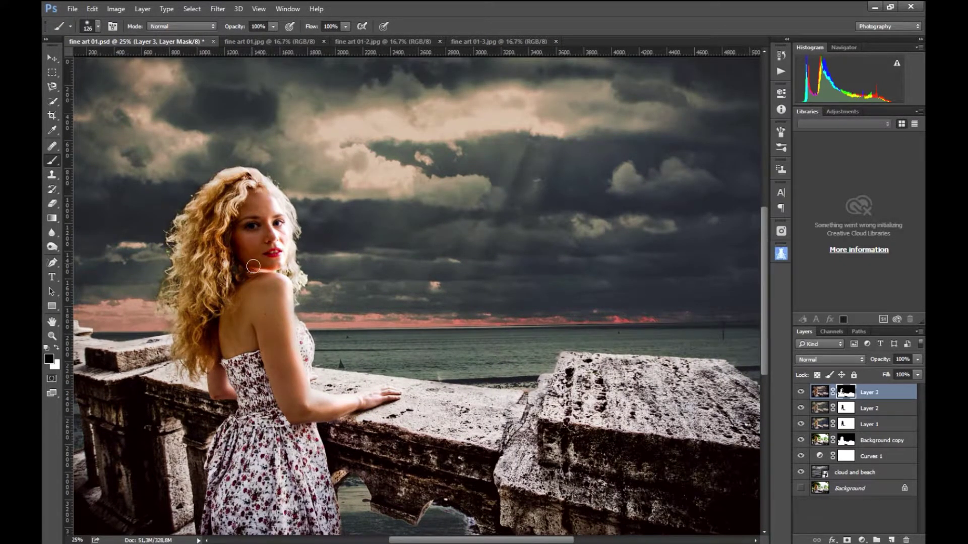
click(917, 359)
mouse_move(915, 370)
mouse_down()
mouse_move(830, 373)
mouse_move(890, 372)
mouse_up()
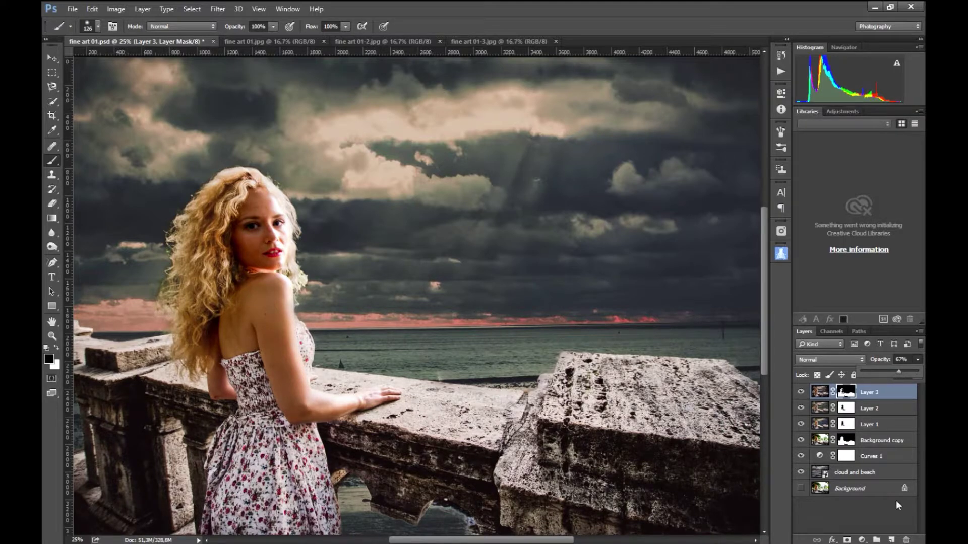
Step: On a new Layer 4, drag Neutral Density gradients up from the bottom to darken the lower scene
click(891, 539)
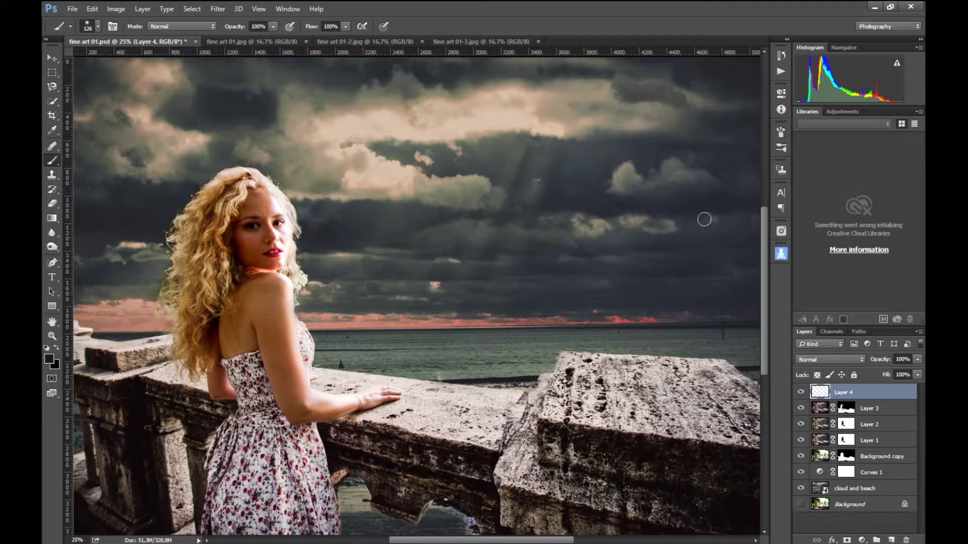
click(52, 219)
click(101, 26)
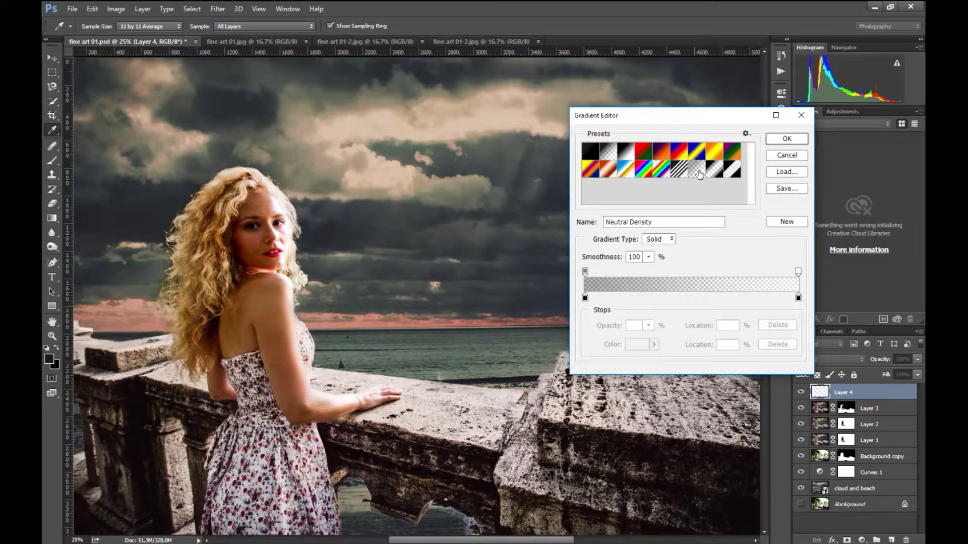
click(778, 142)
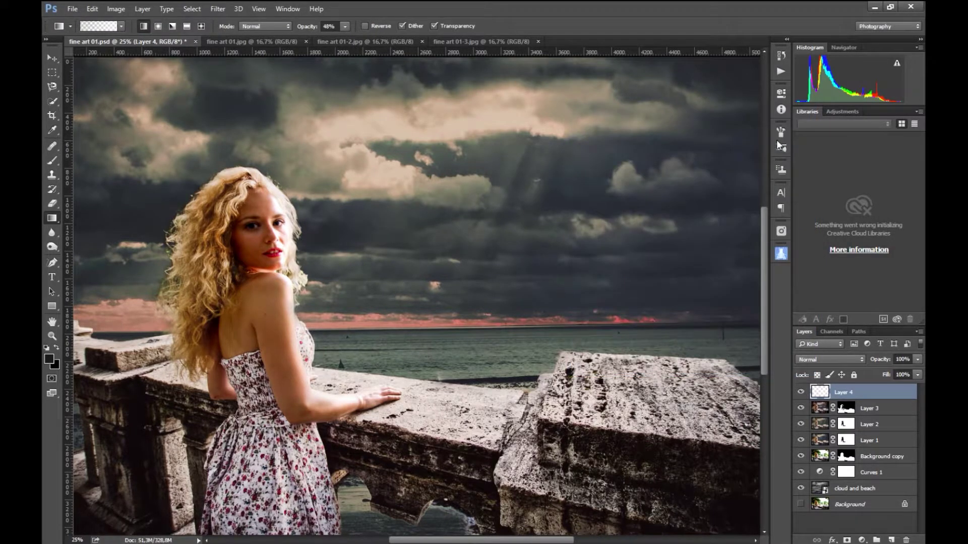
key(ctrl+minus)
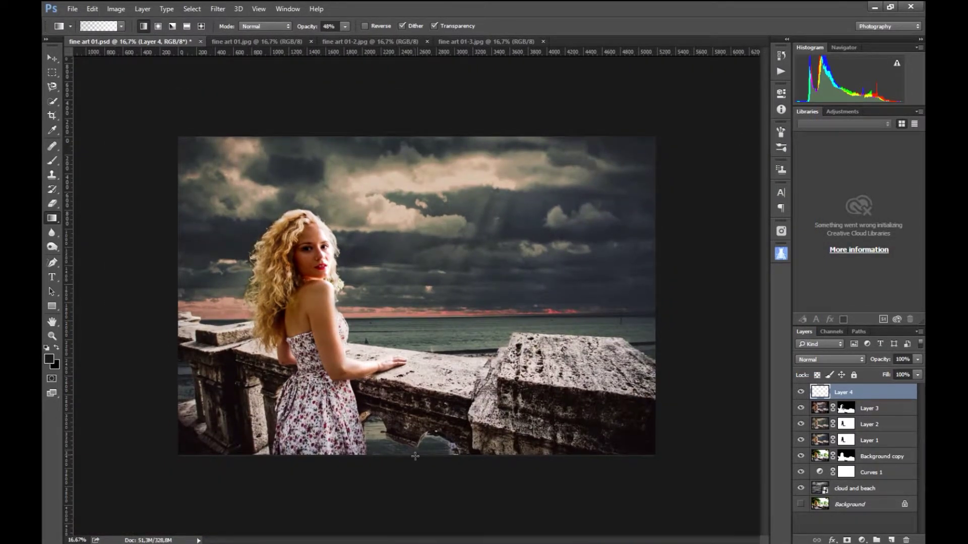
drag(416, 456, 412, 233)
drag(412, 219, 412, 219)
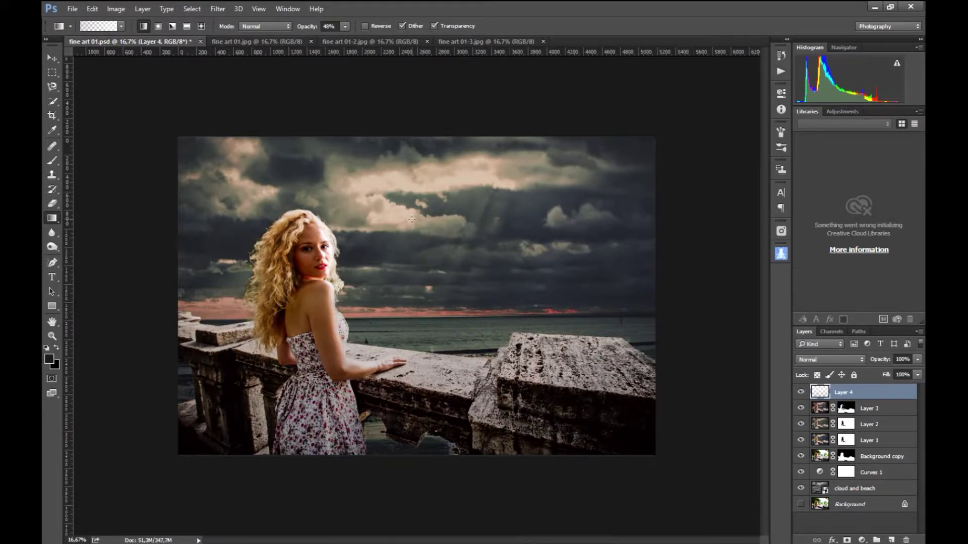
drag(421, 409, 420, 192)
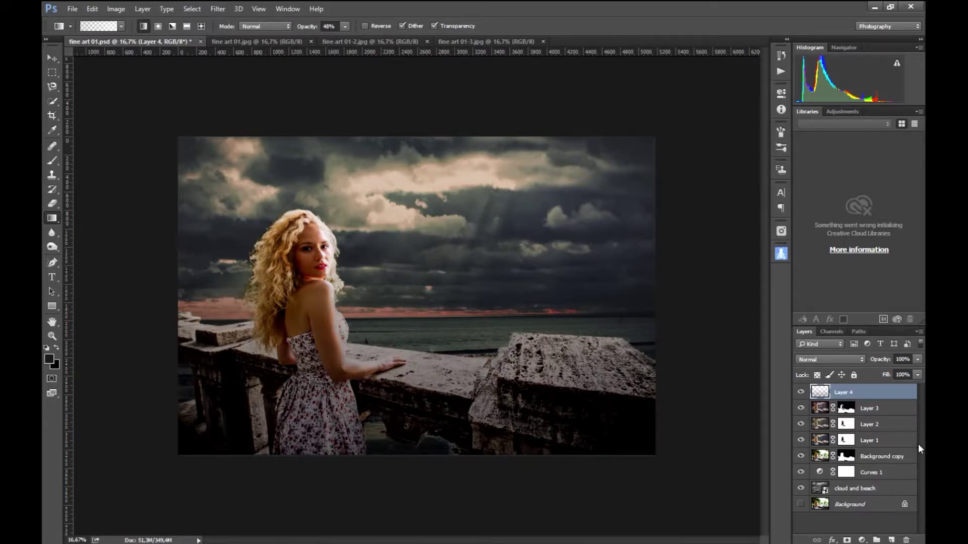
Step: Set Layer 4's opacity to 74%
key(ctrl+plus)
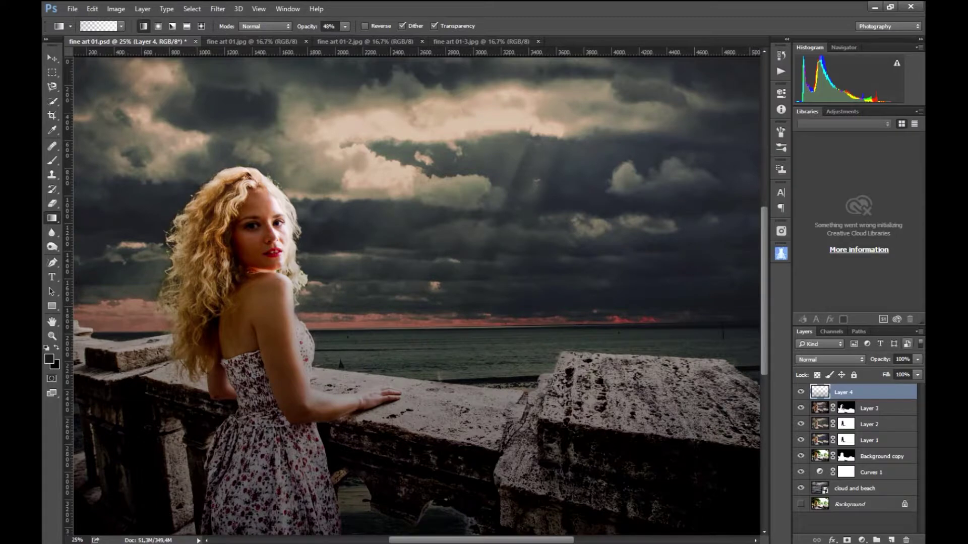
click(917, 359)
drag(917, 371, 902, 377)
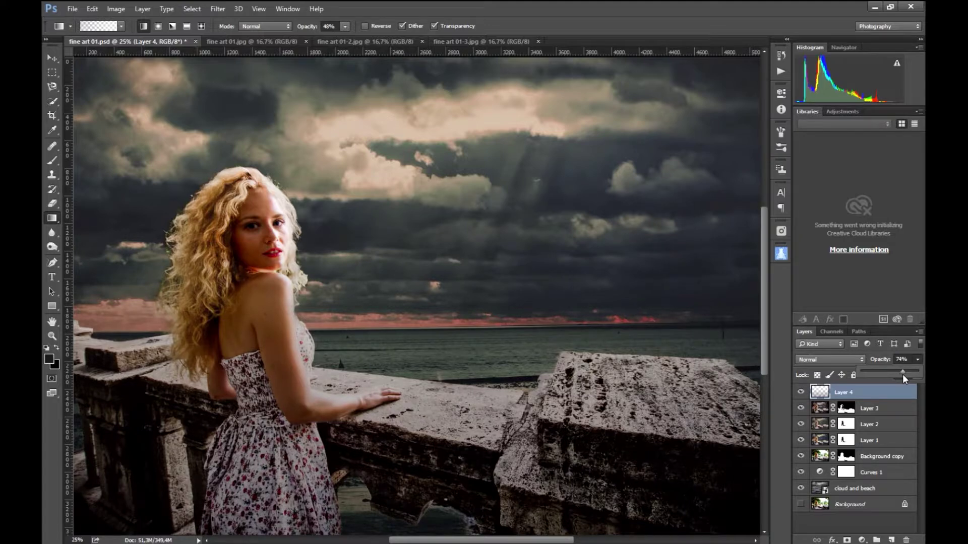
key(ctrl+minus)
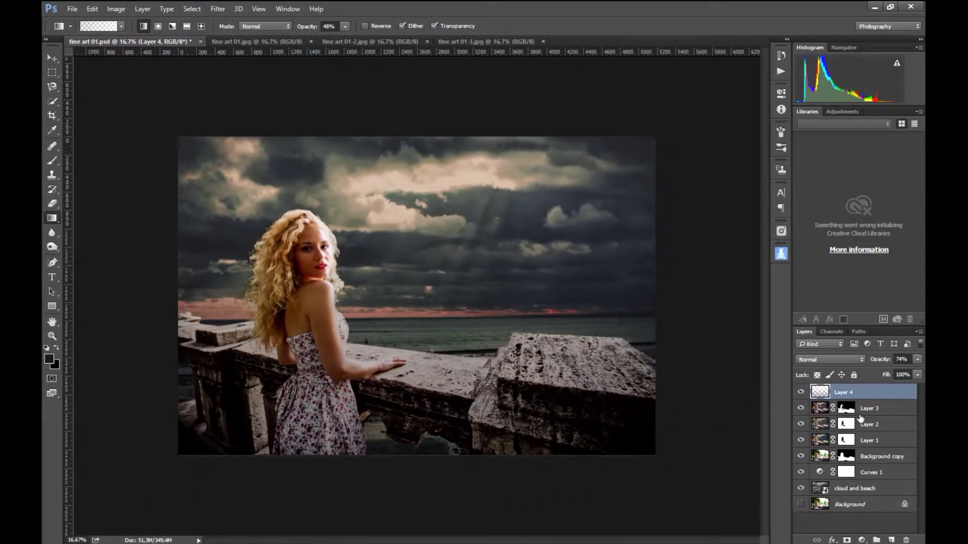
Step: Add a Curves adjustment layer directly above Layer 3
click(871, 409)
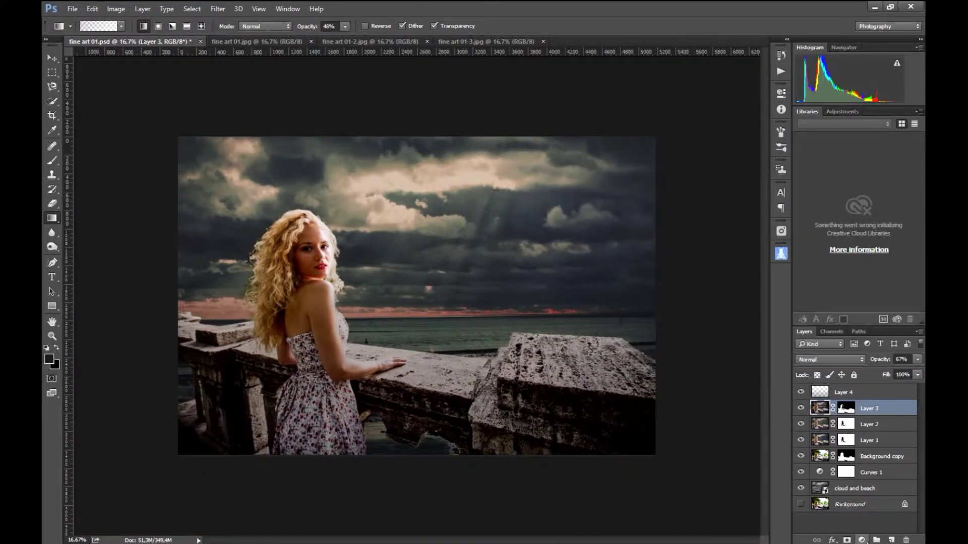
click(862, 540)
click(854, 369)
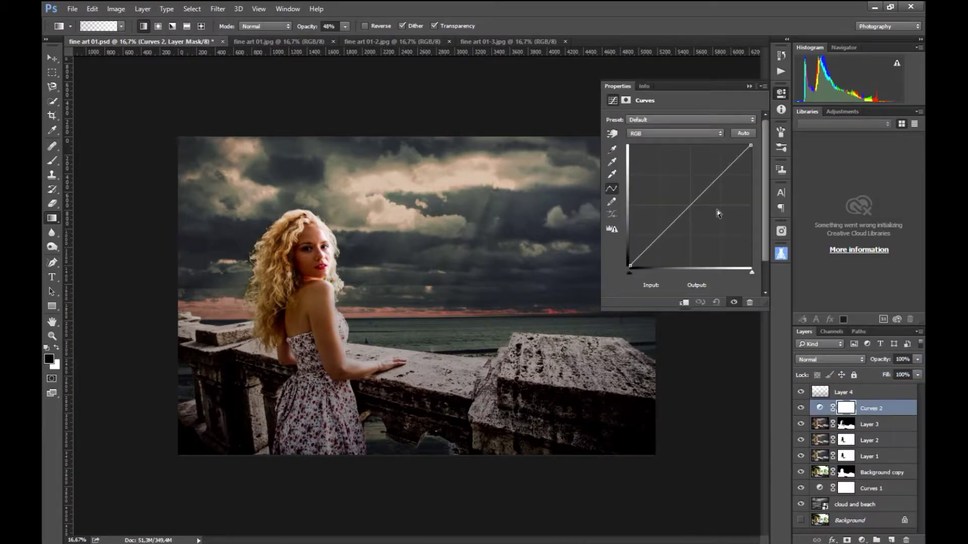
Step: Clip Curves 2 to Layer 3, pull its midtones down and lift the black point to 20
click(685, 303)
drag(687, 210, 686, 213)
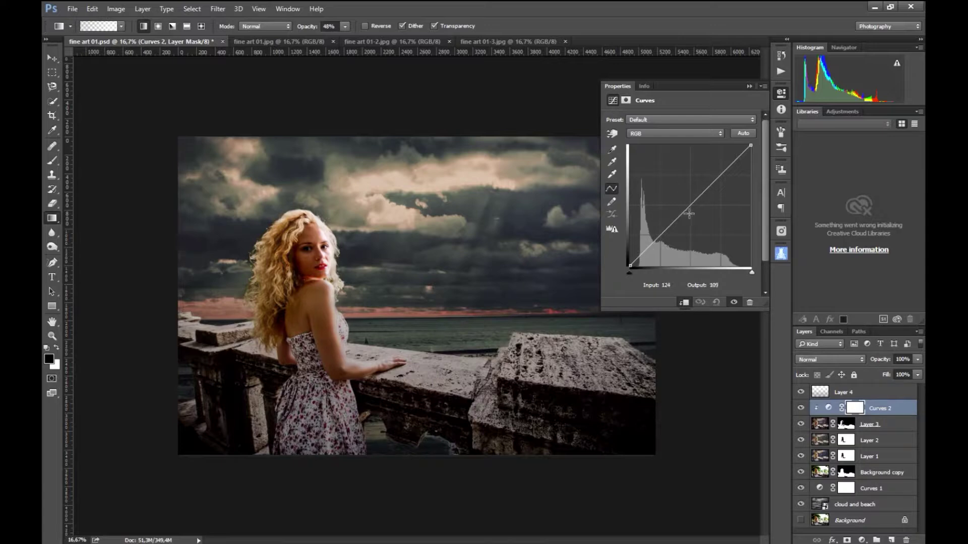
drag(630, 265, 628, 254)
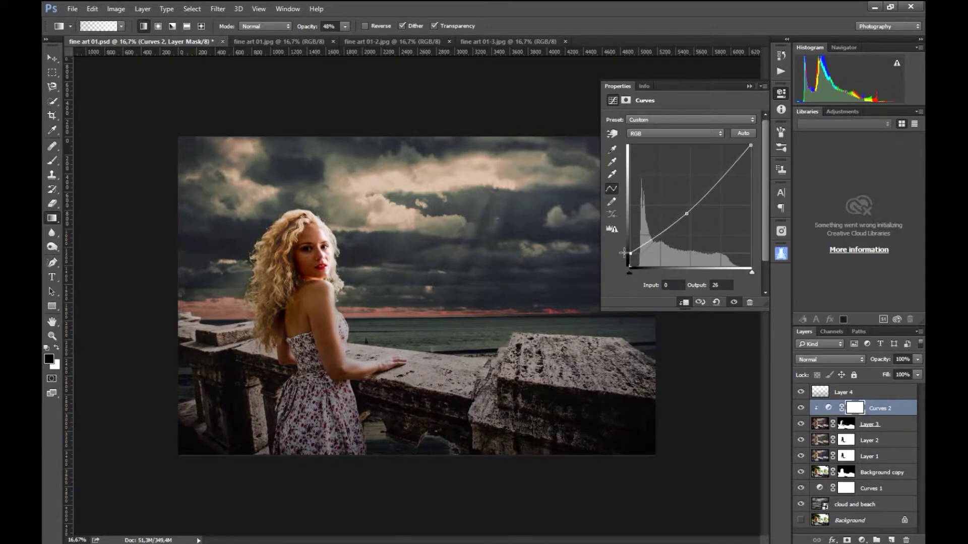
drag(686, 214, 688, 219)
drag(630, 253, 631, 256)
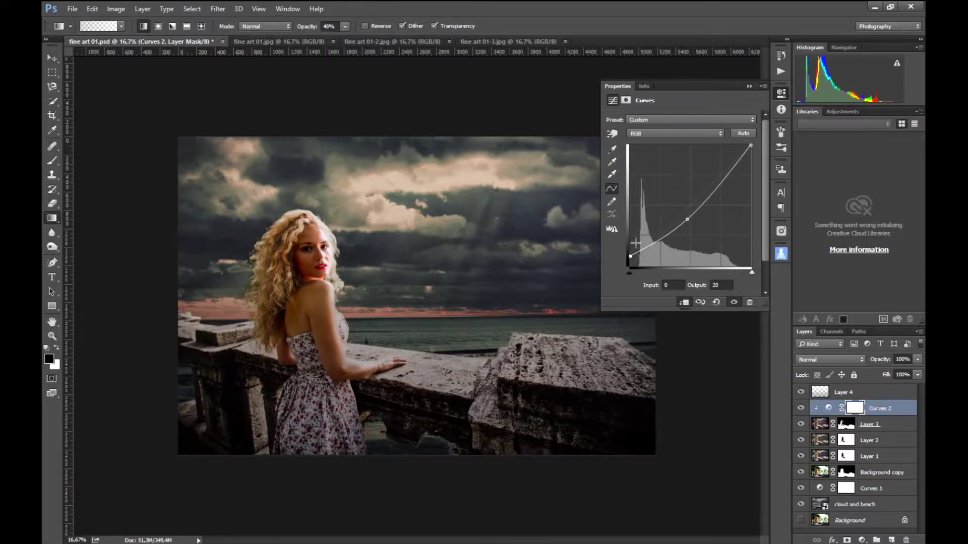
key(ctrl+plus)
key(ctrl+minus)
click(853, 392)
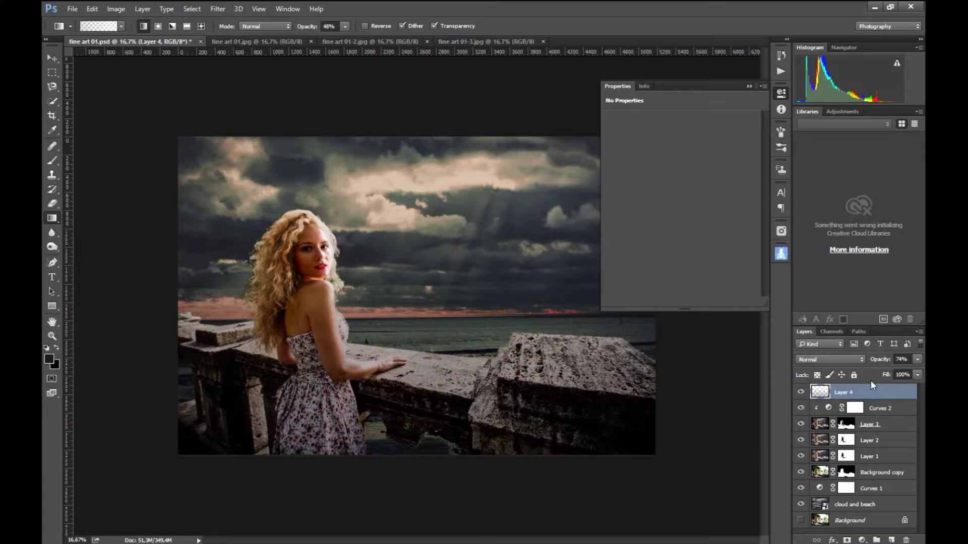
Step: Stamp the visible layers into Layer 5 and apply Surface Blur at radius 12, threshold 20
key(ctrl+shift+alt+e)
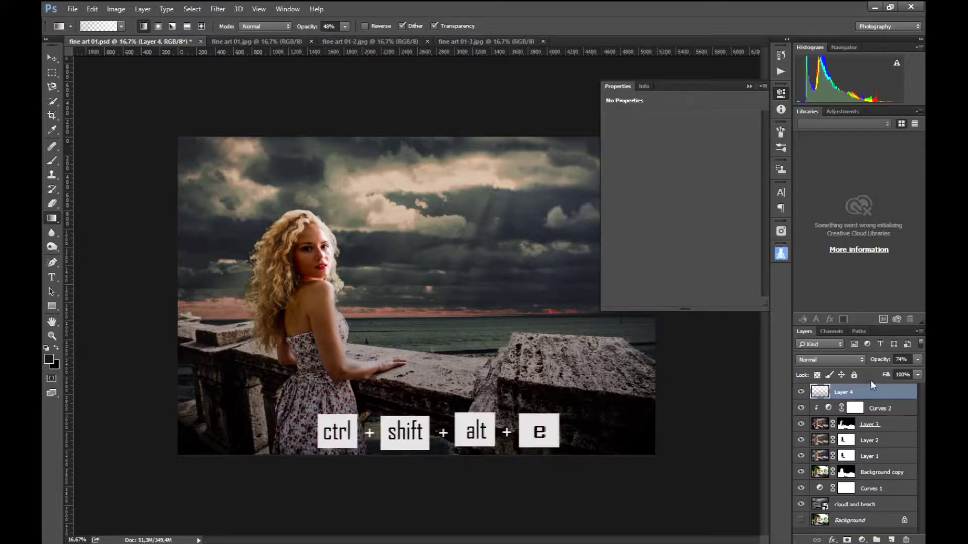
click(218, 8)
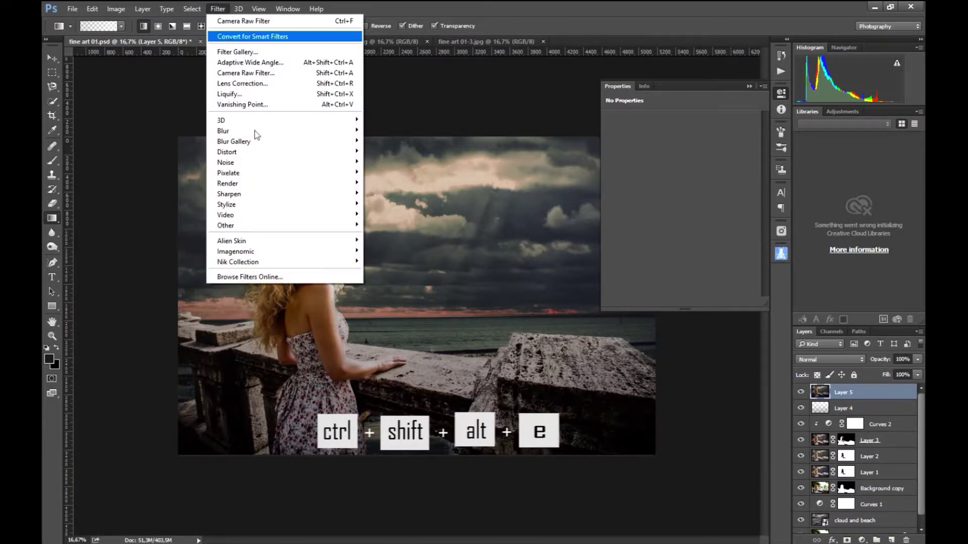
mouse_move(259, 131)
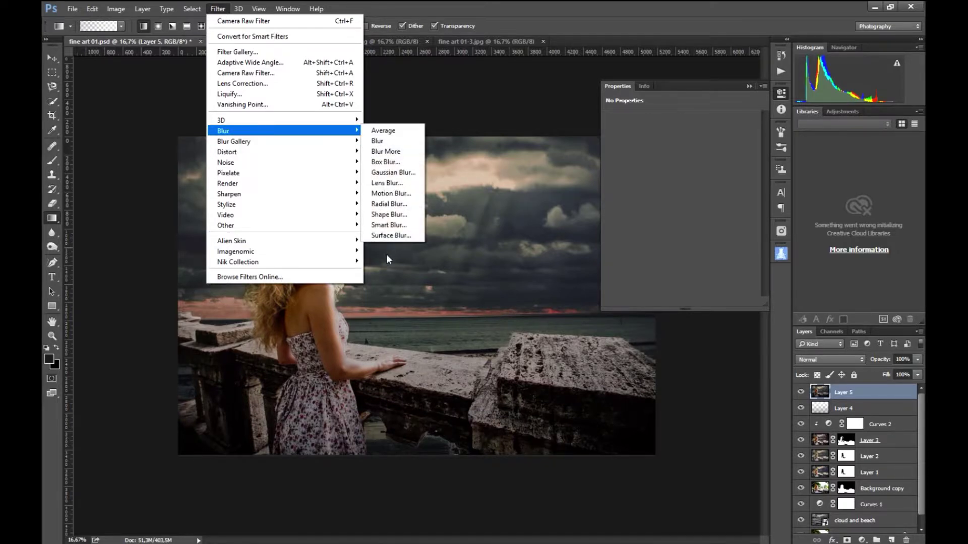
click(390, 236)
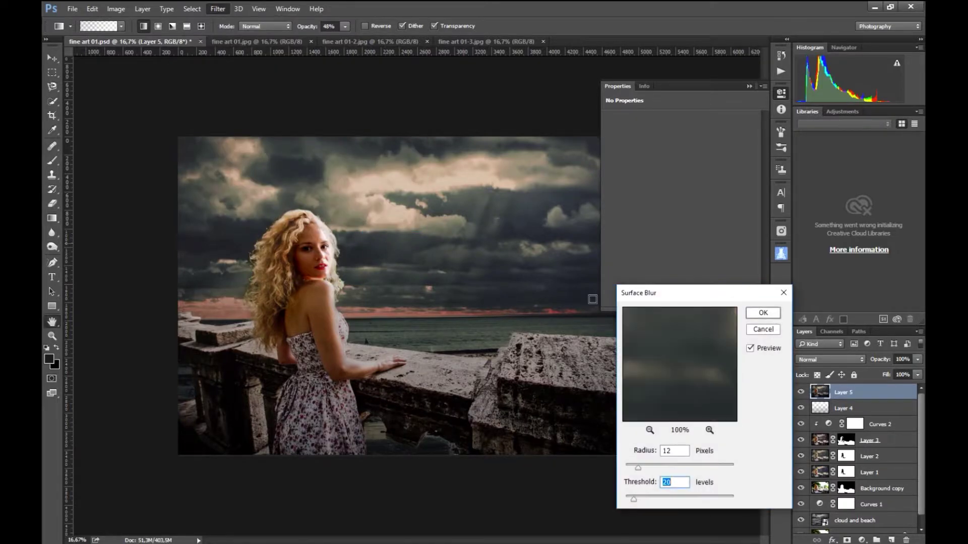
click(764, 313)
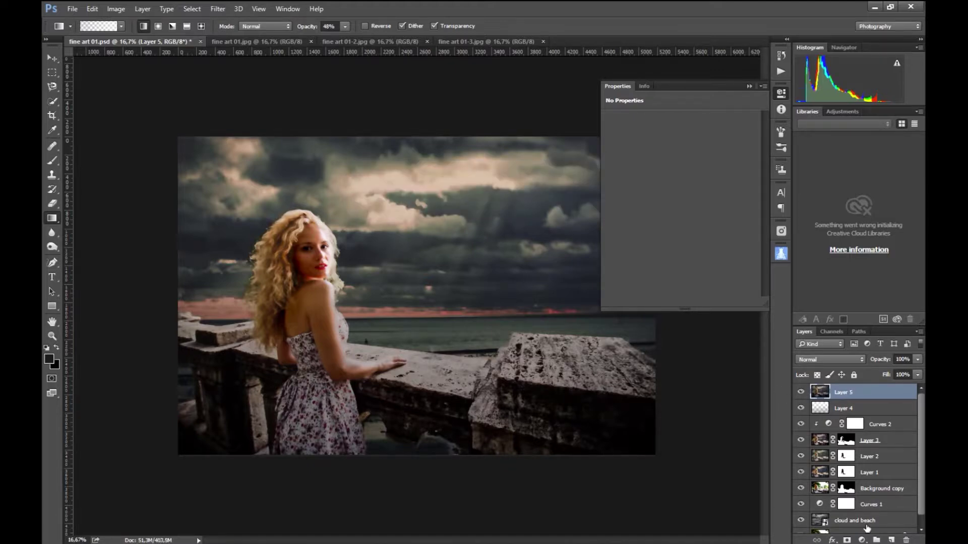
Step: Give Layer 5 an inverted black mask and zoom in on the woman's face
click(847, 540)
key(ctrl+i)
key(ctrl+plus)
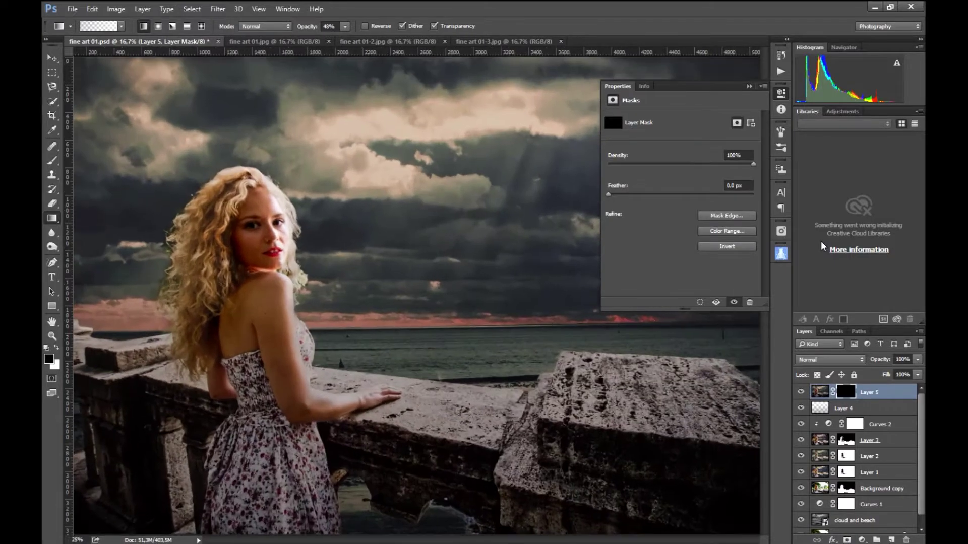
key(ctrl+plus)
key(ctrl+plus)
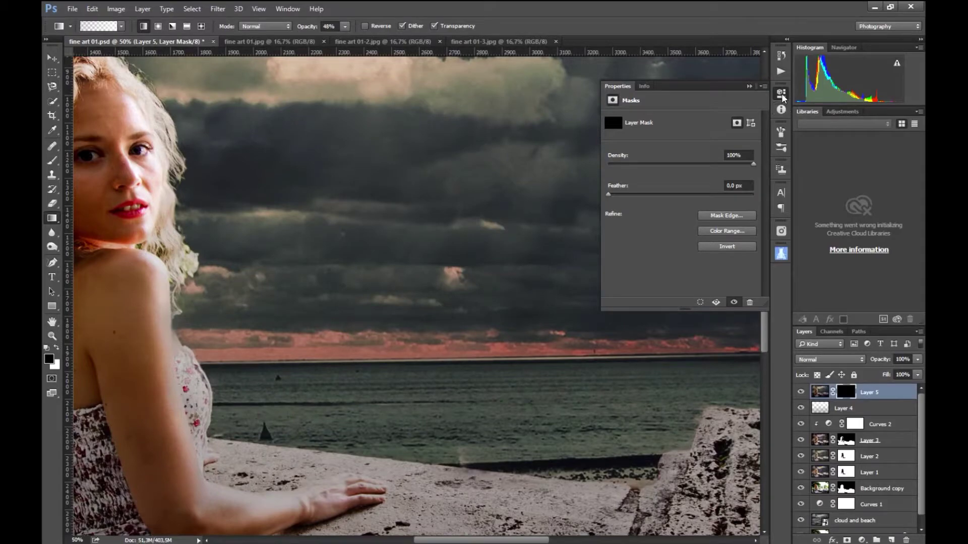
click(781, 93)
drag(333, 318, 486, 304)
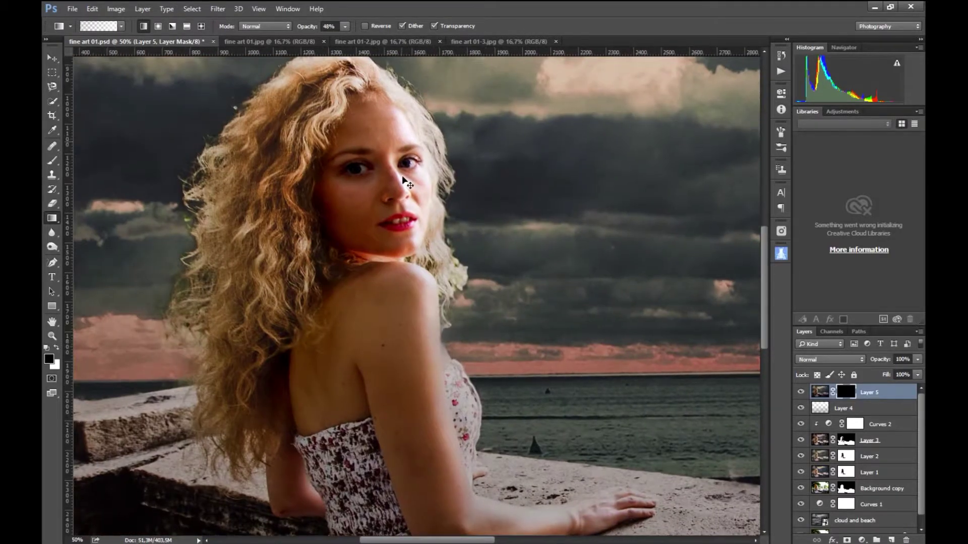
key(ctrl+plus)
drag(460, 173, 465, 339)
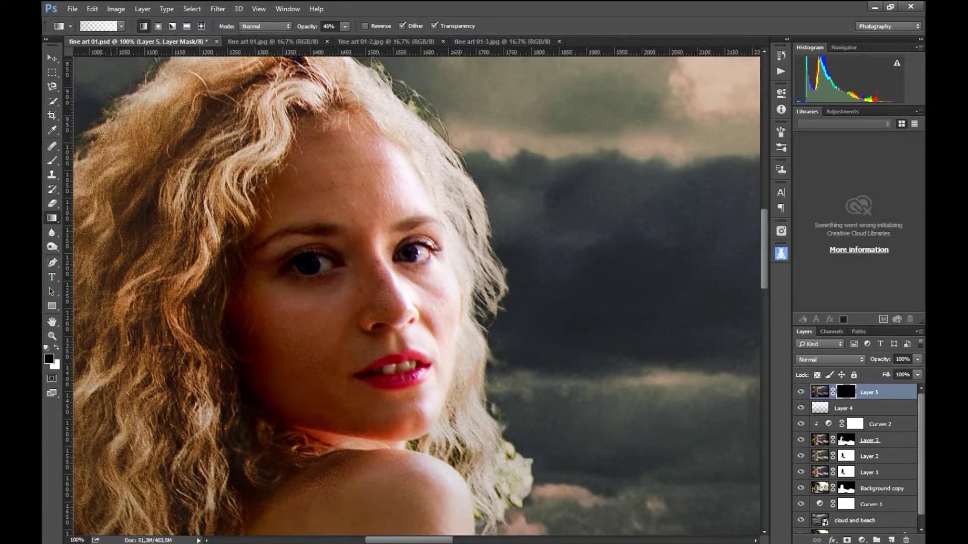
Step: With a 75 px white brush at 36% opacity, reveal the smoothing along her cheek and jawline
click(52, 160)
right_click(364, 180)
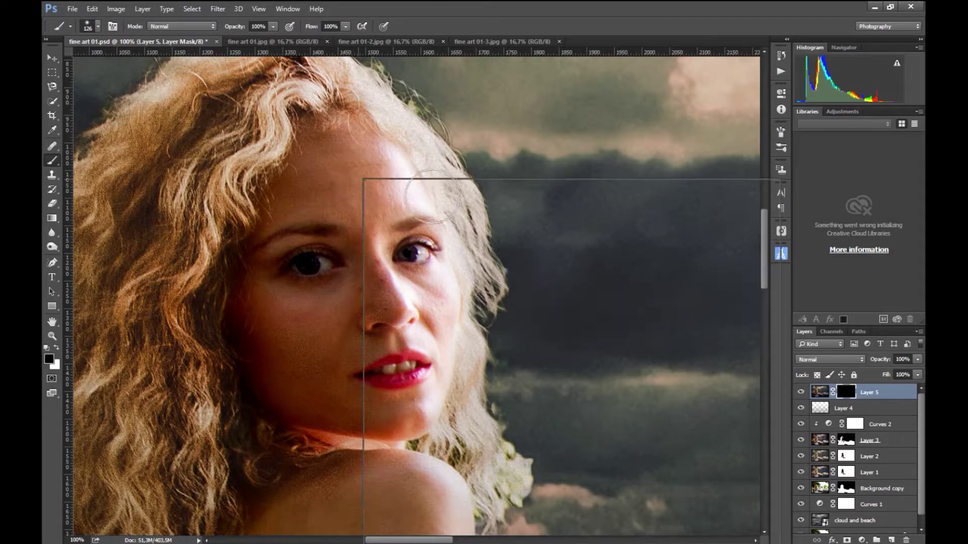
drag(472, 205, 444, 206)
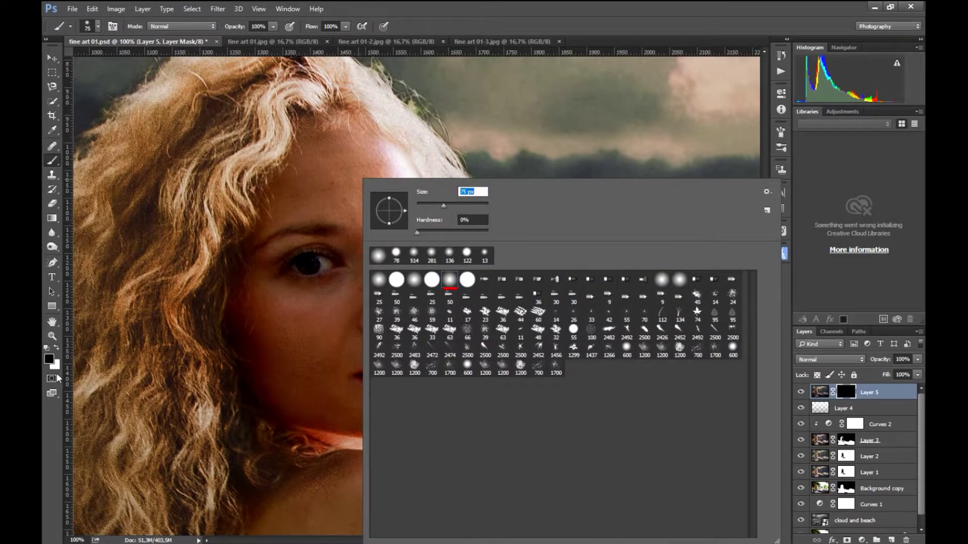
click(57, 348)
click(272, 27)
drag(271, 43, 236, 46)
click(353, 167)
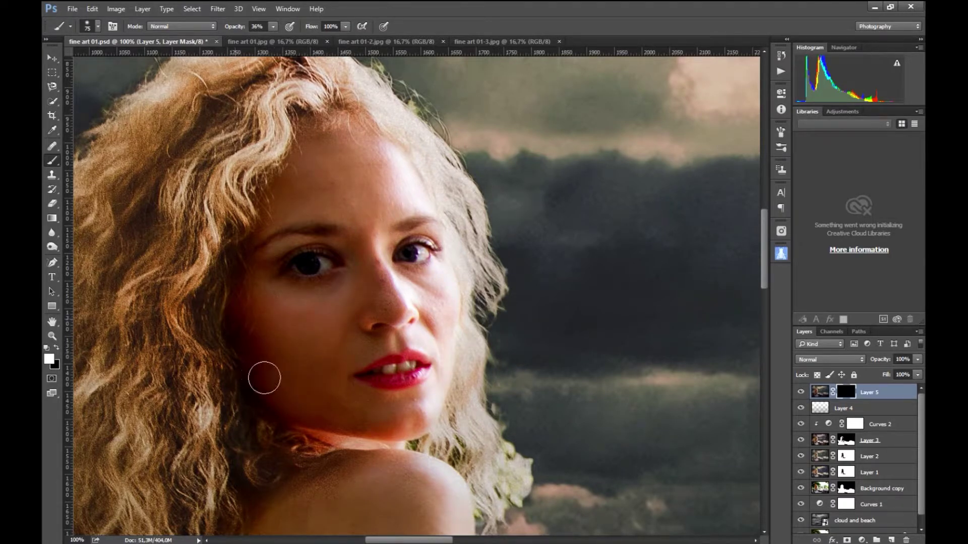
drag(176, 357, 419, 409)
Step: Move to the shoulder and forearm, resizing the brush to 195 px then about 129 px
drag(476, 294, 484, 82)
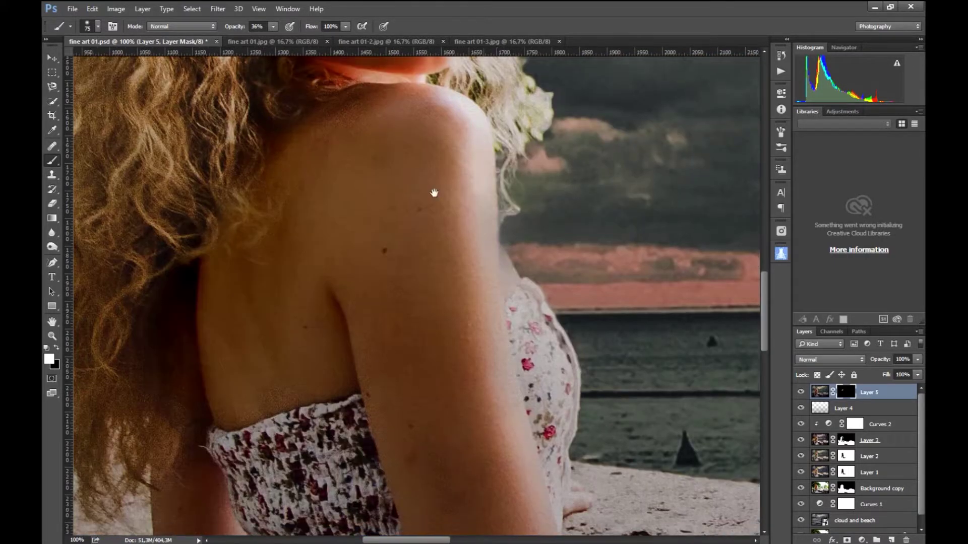
right_click(425, 156)
drag(480, 182, 496, 178)
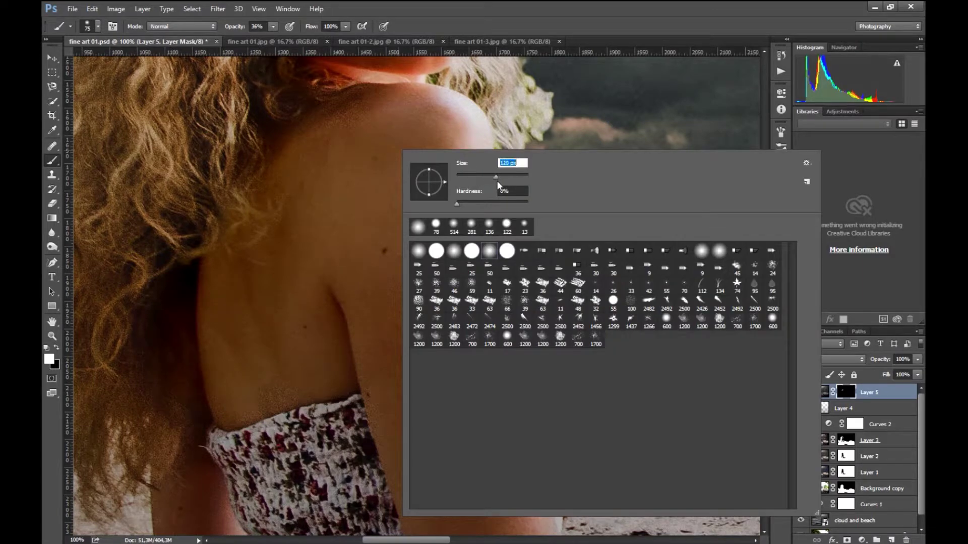
key(Return)
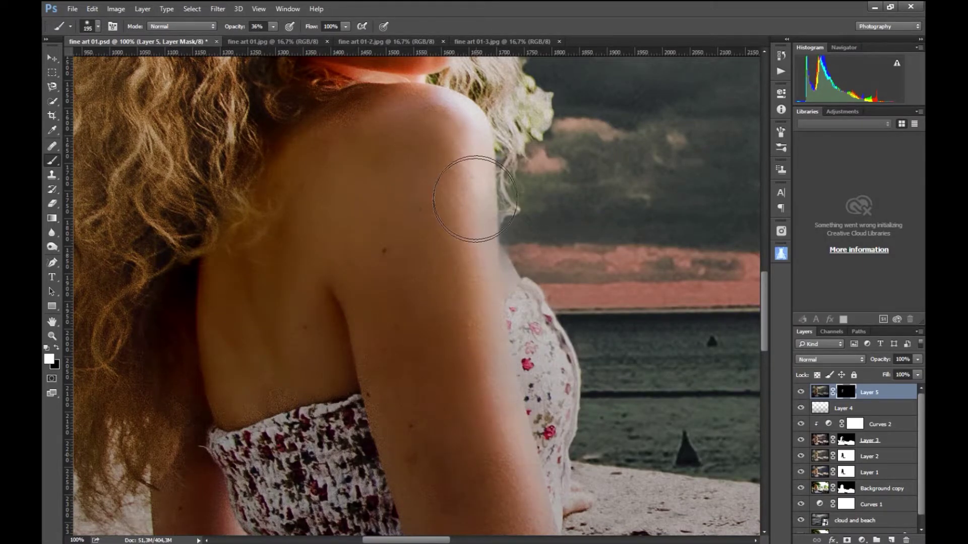
scroll(462, 177, down, 3)
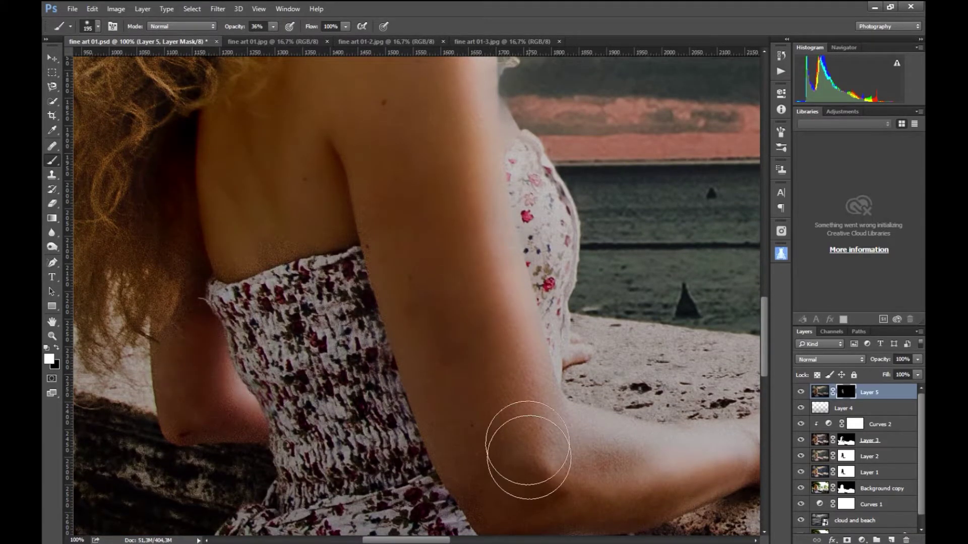
drag(551, 486, 375, 379)
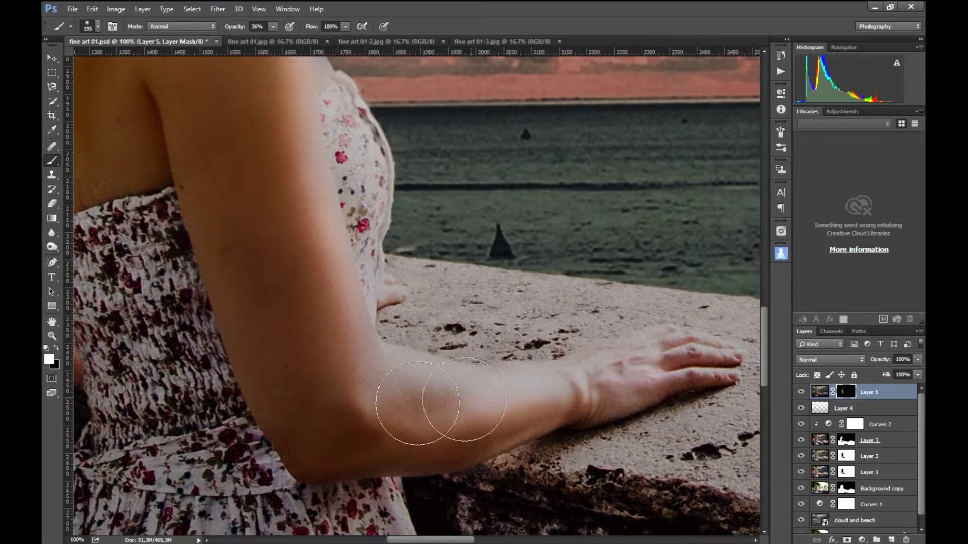
right_click(572, 399)
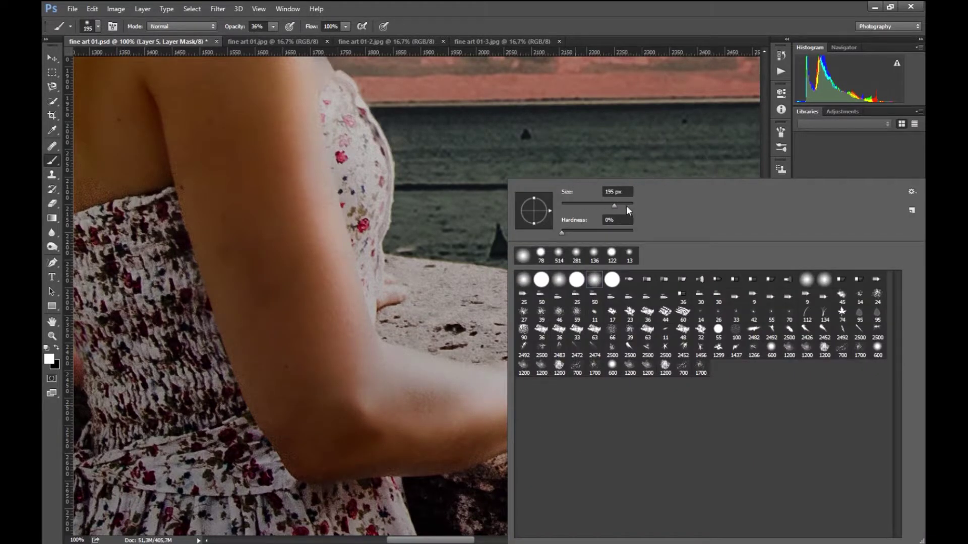
drag(608, 207, 603, 208)
click(464, 399)
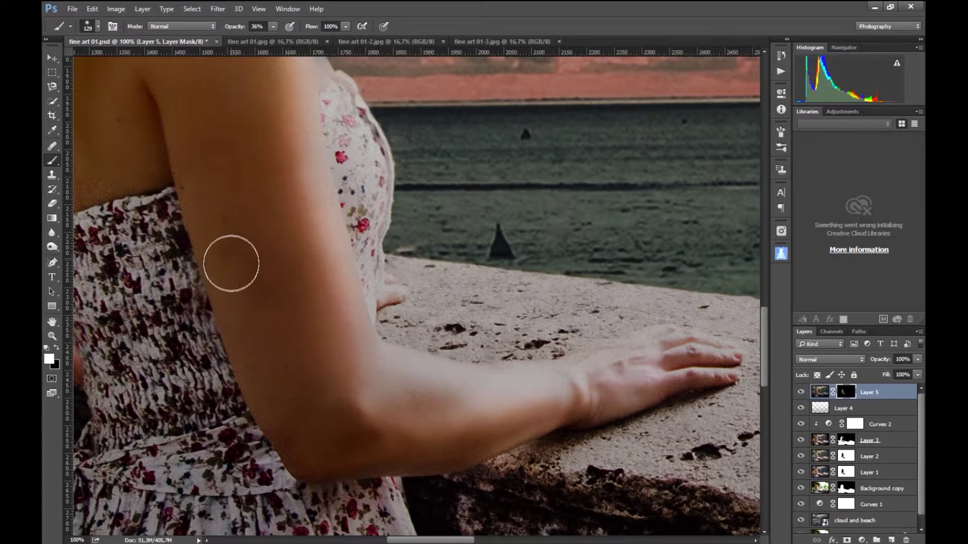
Step: Return to her face at 100% and stamp all visible layers into a new Layer 6
scroll(410, 270, down, 1)
scroll(410, 270, down, 1)
scroll(411, 272, down, 1)
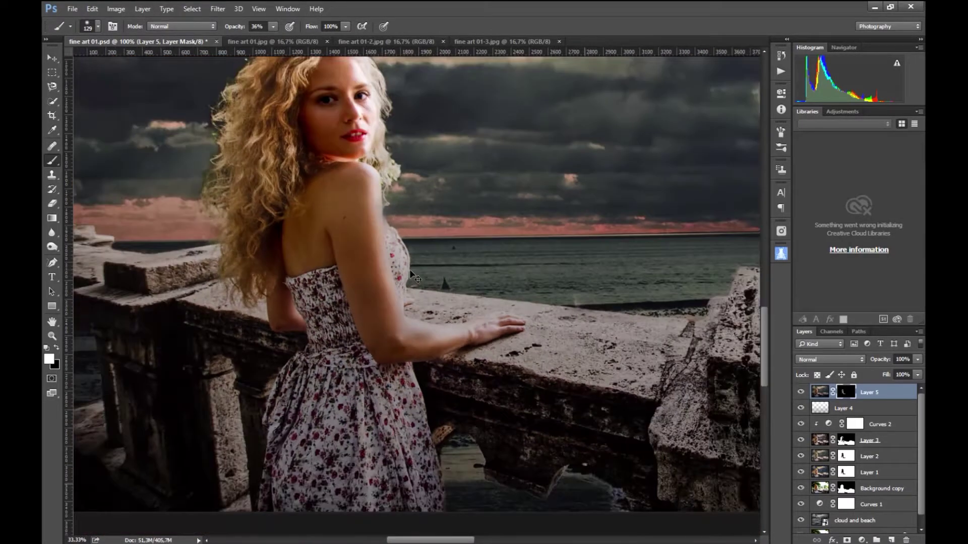
scroll(410, 272, down, 1)
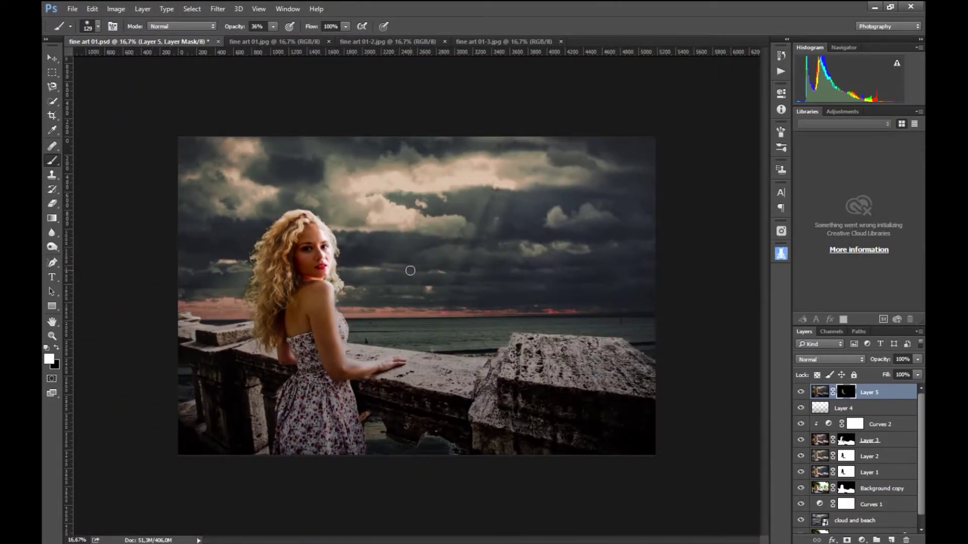
scroll(410, 271, up, 1)
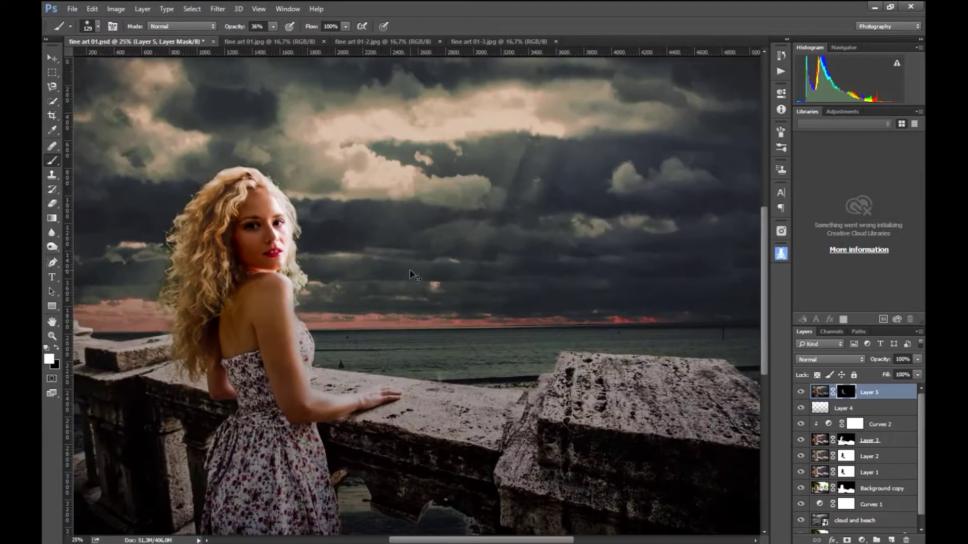
scroll(410, 273, up, 1)
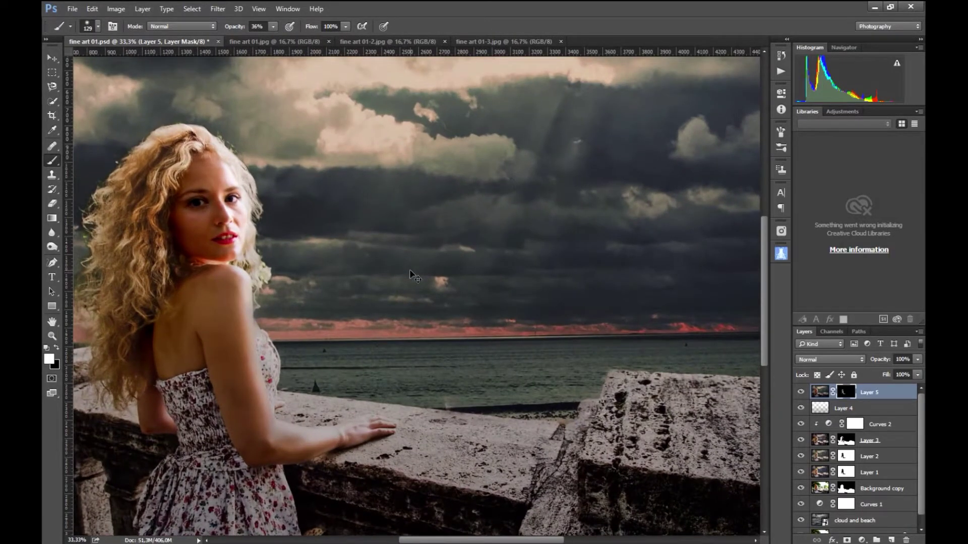
scroll(409, 272, up, 1)
drag(348, 332, 533, 390)
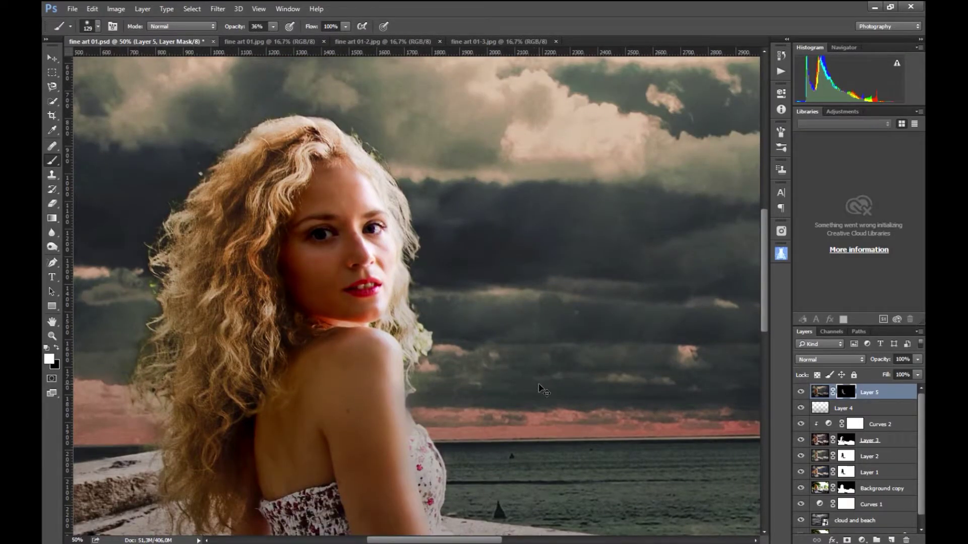
scroll(538, 387, up, 1)
key(ctrl+plus)
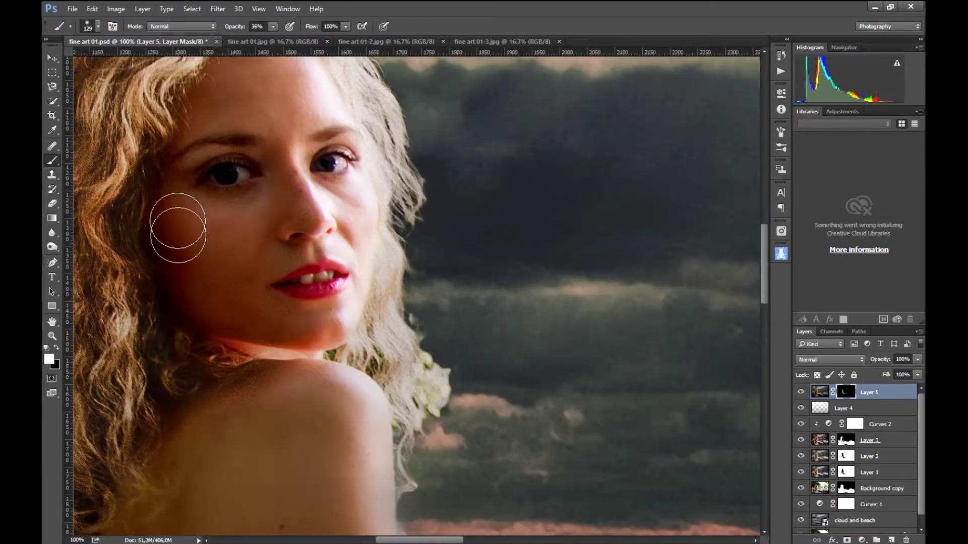
key(ctrl+shift+alt+e)
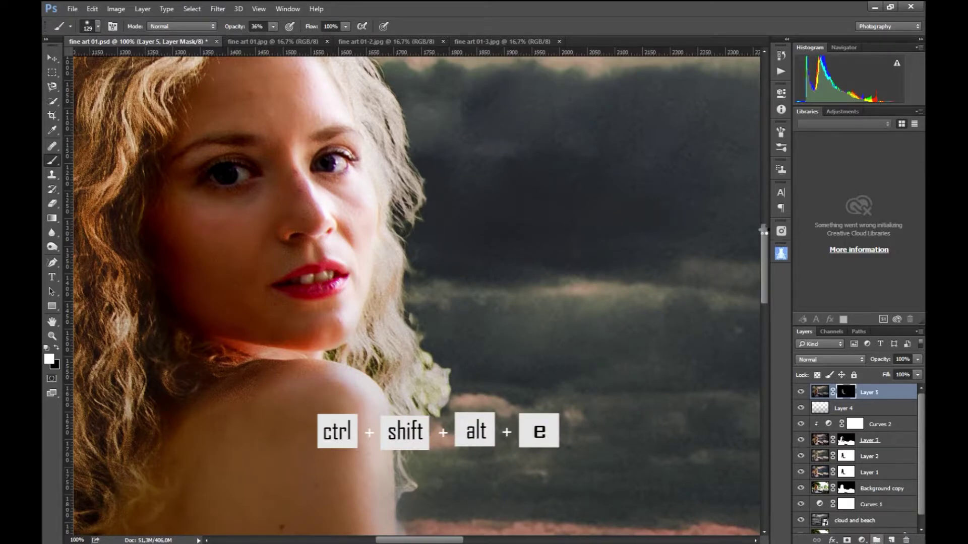
click(218, 9)
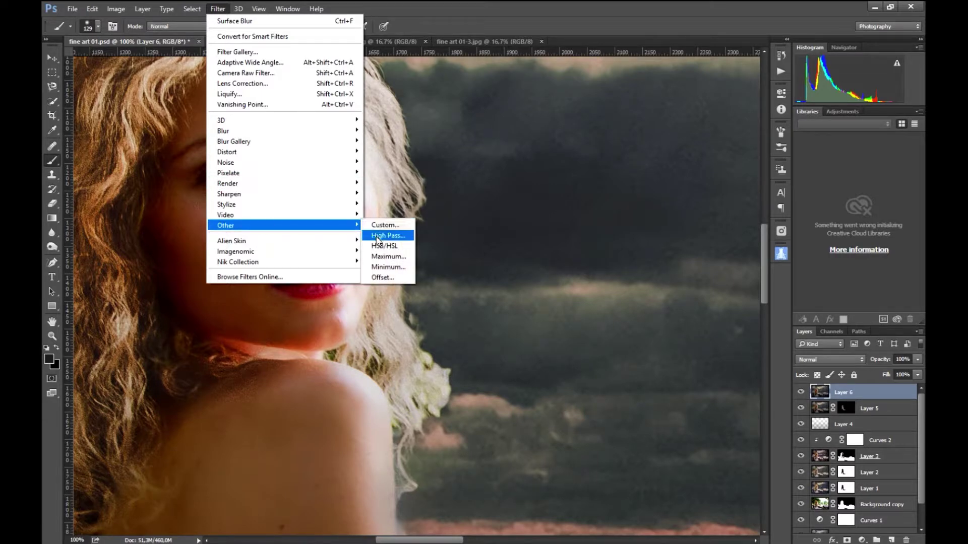
Step: Apply High Pass at about 4.9 px radius to Layer 6 and blend it as Overlay
mouse_move(225, 225)
click(377, 238)
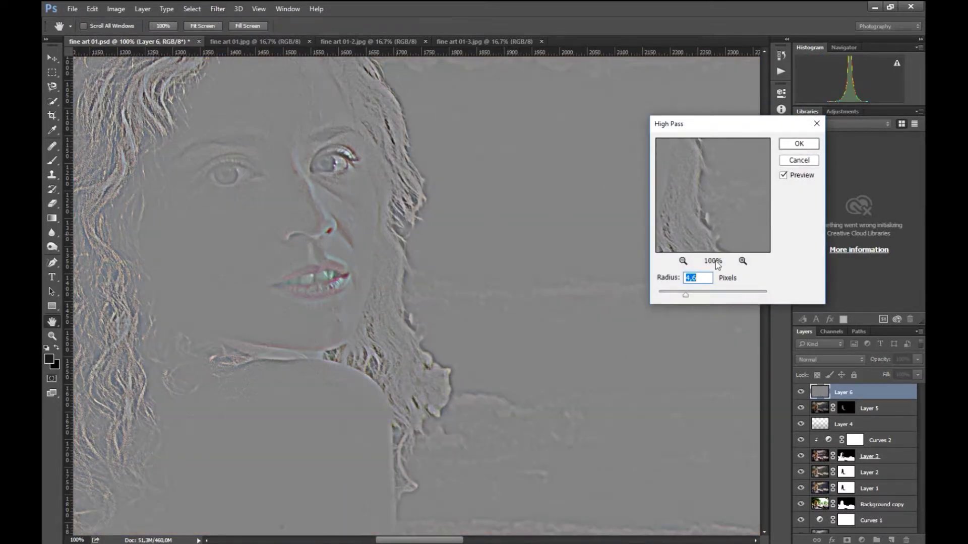
key(ctrl+minus)
key(ctrl+minus)
key(ctrl+minus)
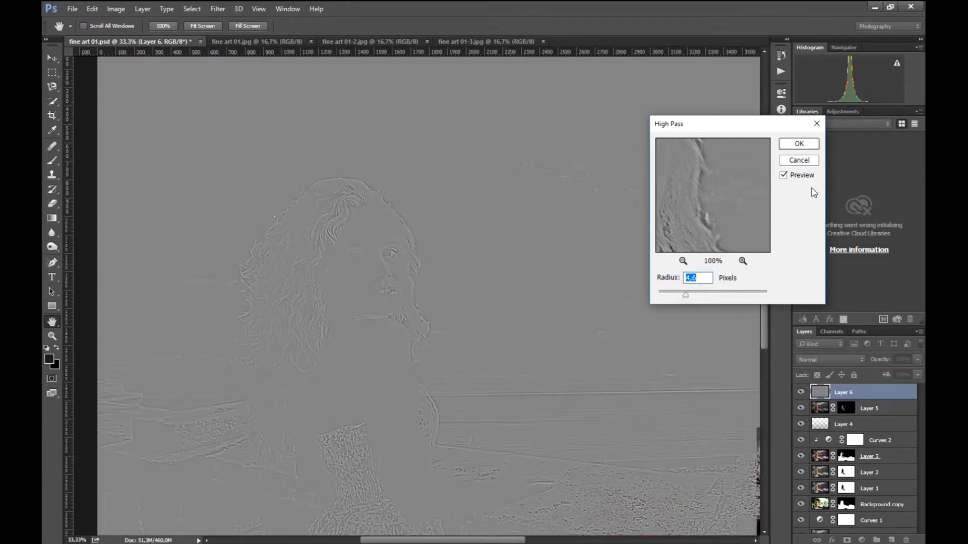
drag(683, 296, 688, 298)
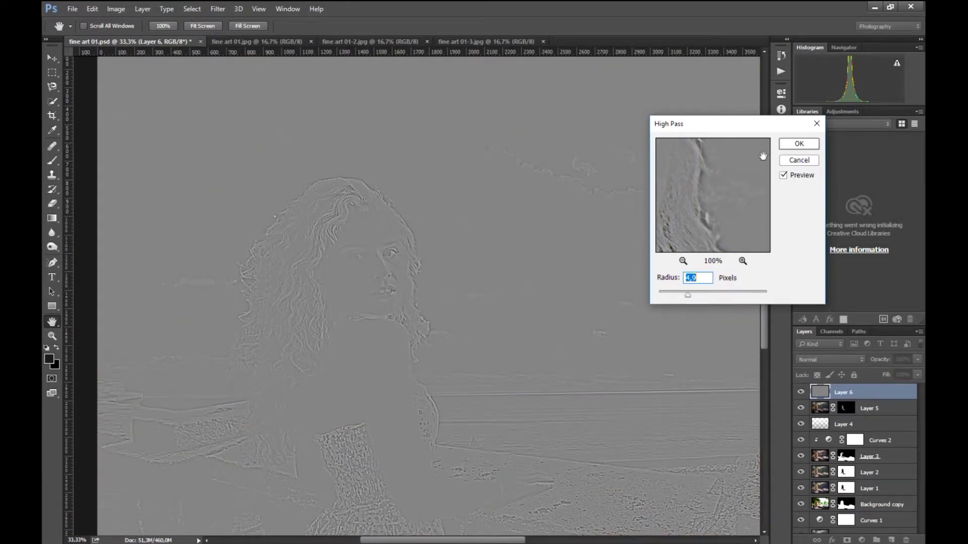
click(796, 145)
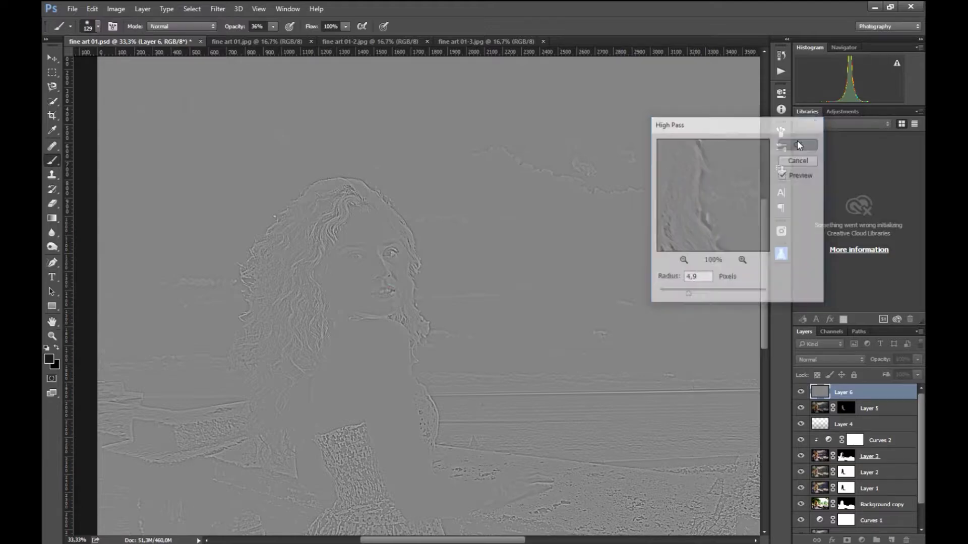
click(826, 360)
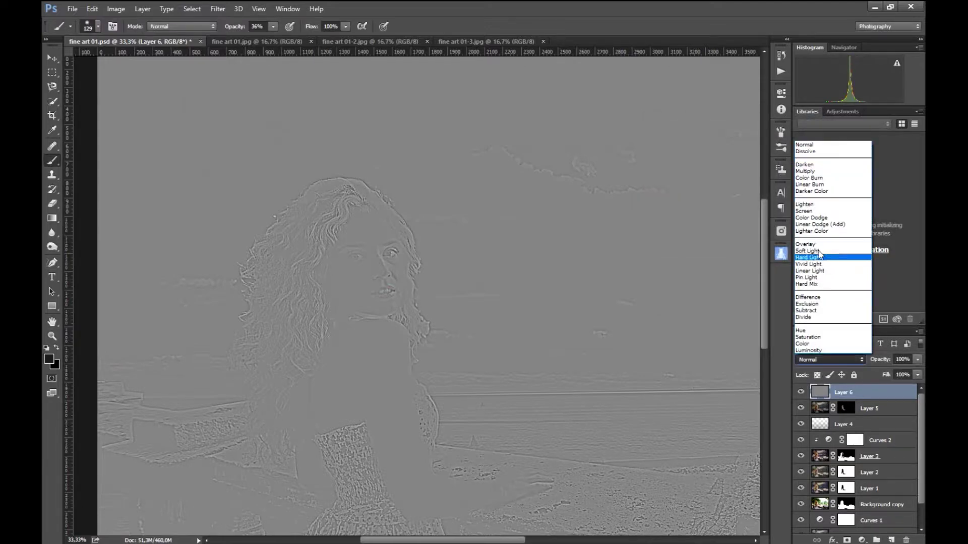
click(806, 244)
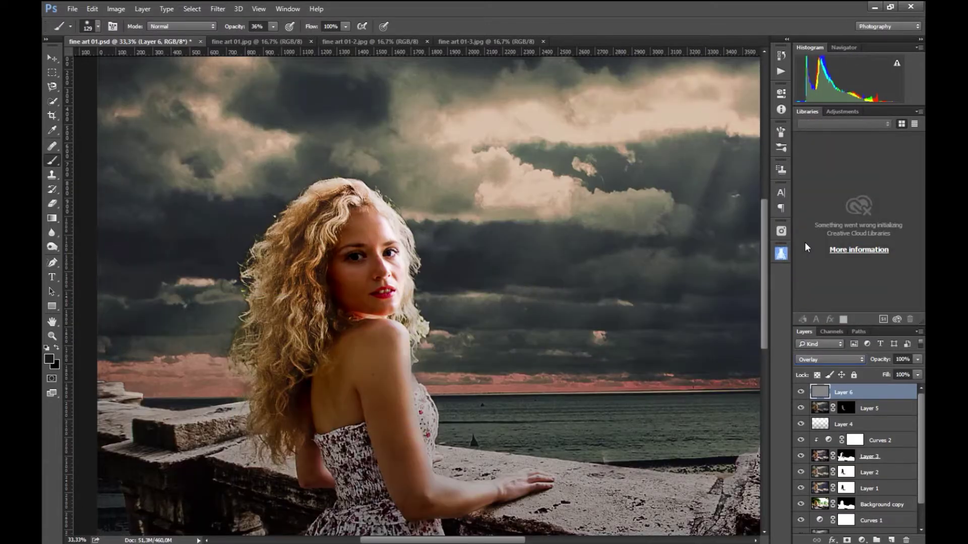
Step: Add an inverted black mask to Layer 6 and zoom in on her eyes and nose
key(ctrl+1)
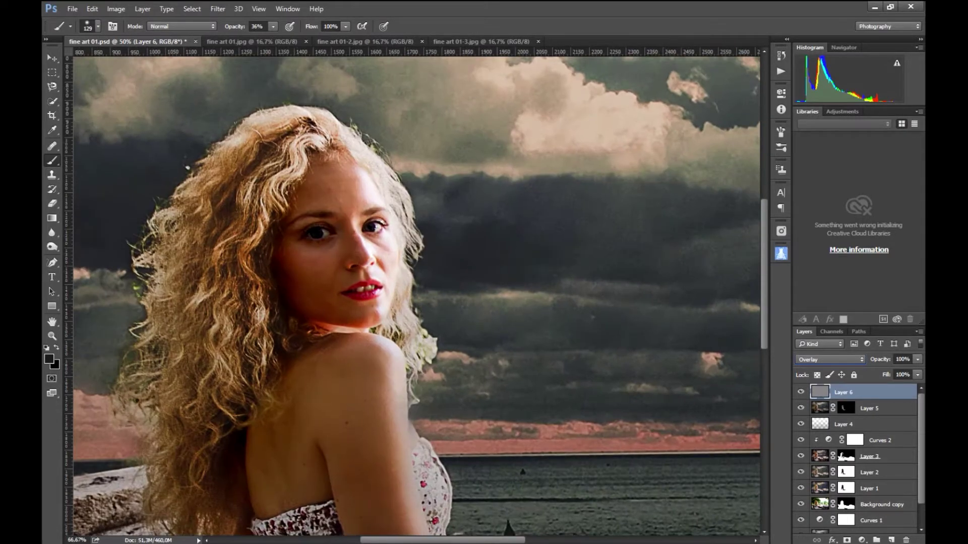
click(847, 540)
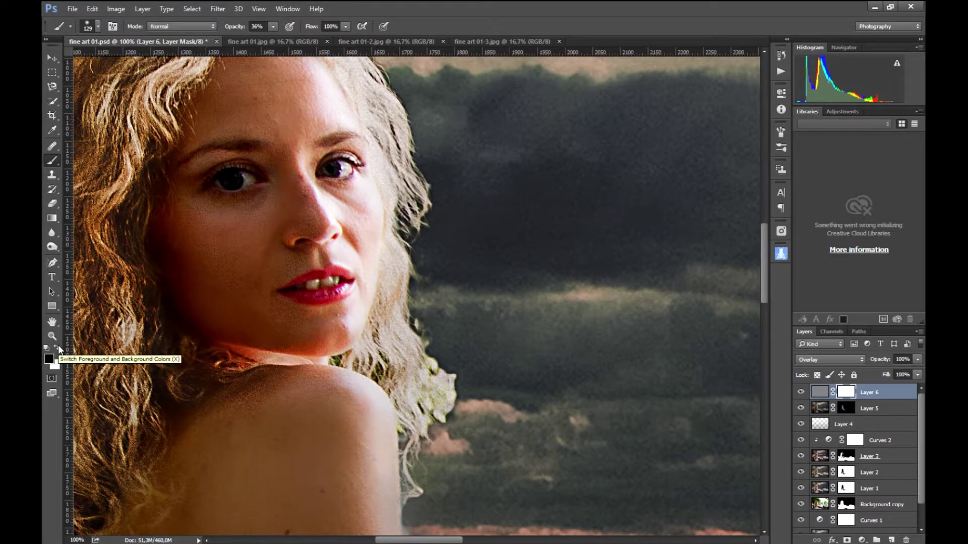
key(ctrl+i)
key(ctrl+plus)
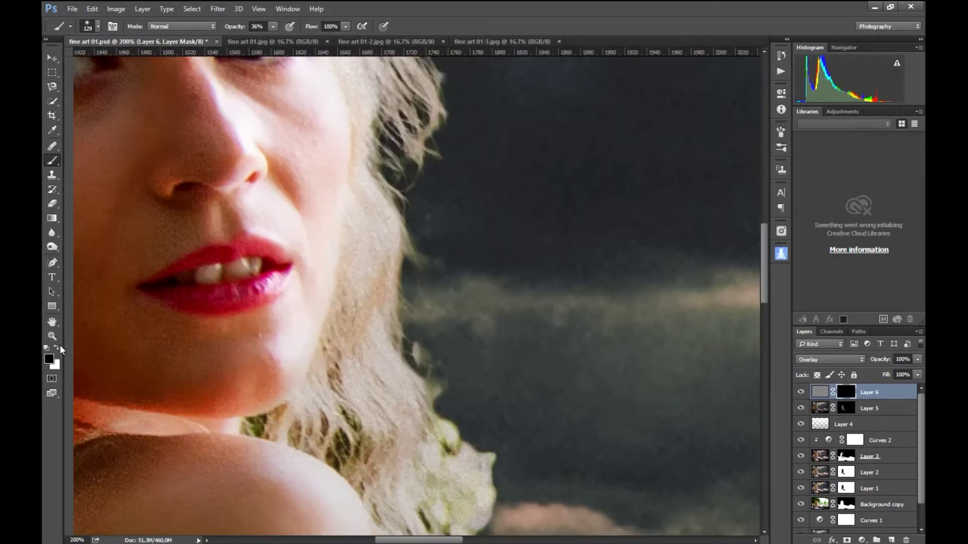
drag(357, 367, 431, 383)
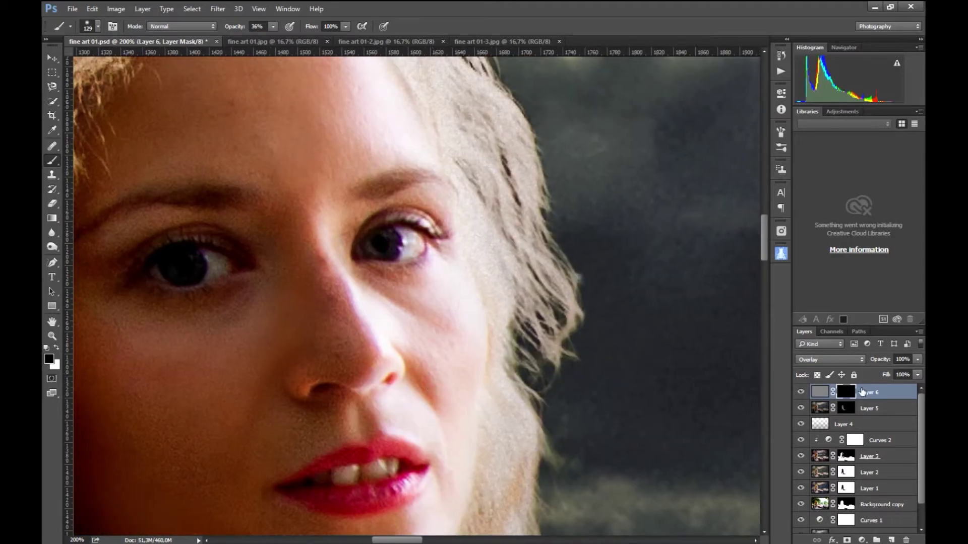
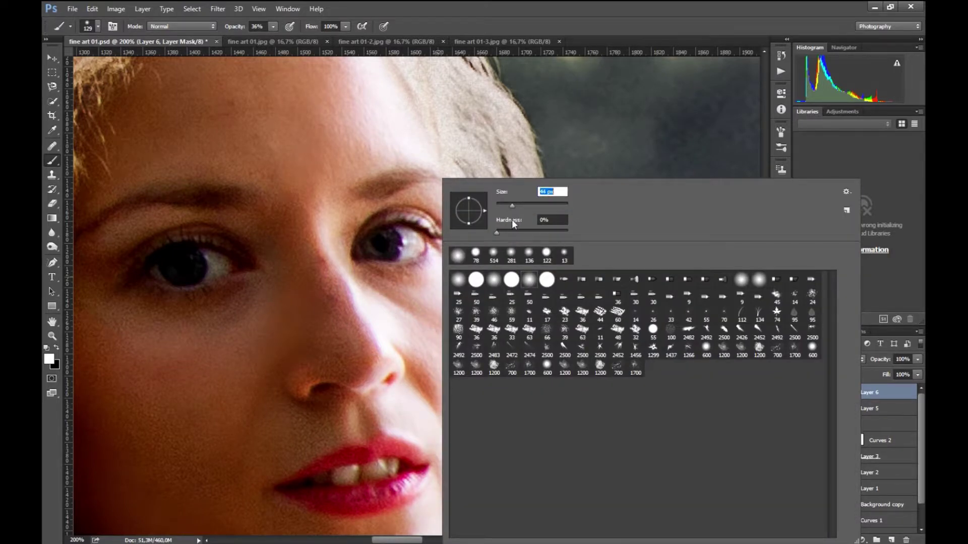
Step: At 100% brush opacity, paint white on Layer 6's mask over the lower lip and teeth
click(271, 27)
drag(298, 40, 308, 40)
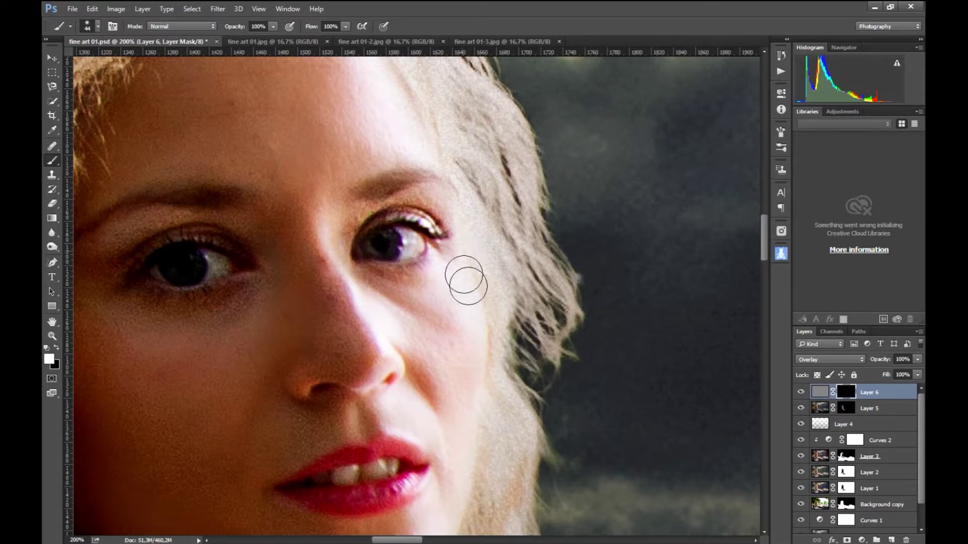
drag(454, 259, 458, 127)
drag(412, 359, 306, 346)
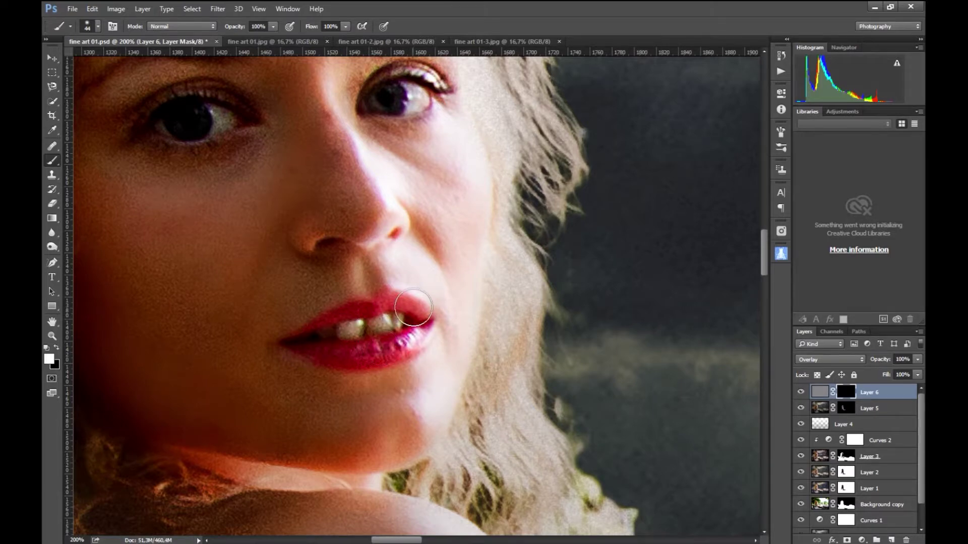
key(ctrl+minus)
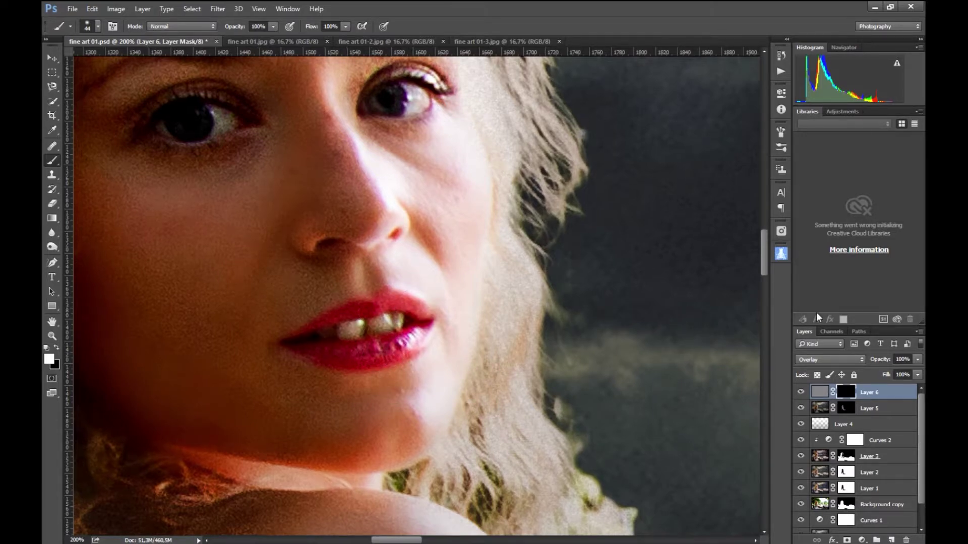
key(ctrl+minus)
key(ctrl+minus)
key(ctrl+minus)
key(ctrl+minus)
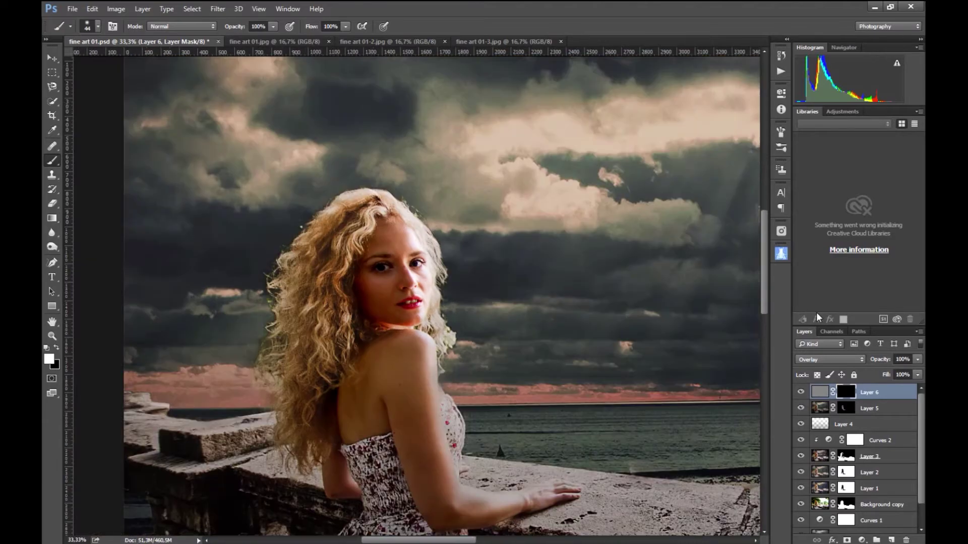
key(ctrl+minus)
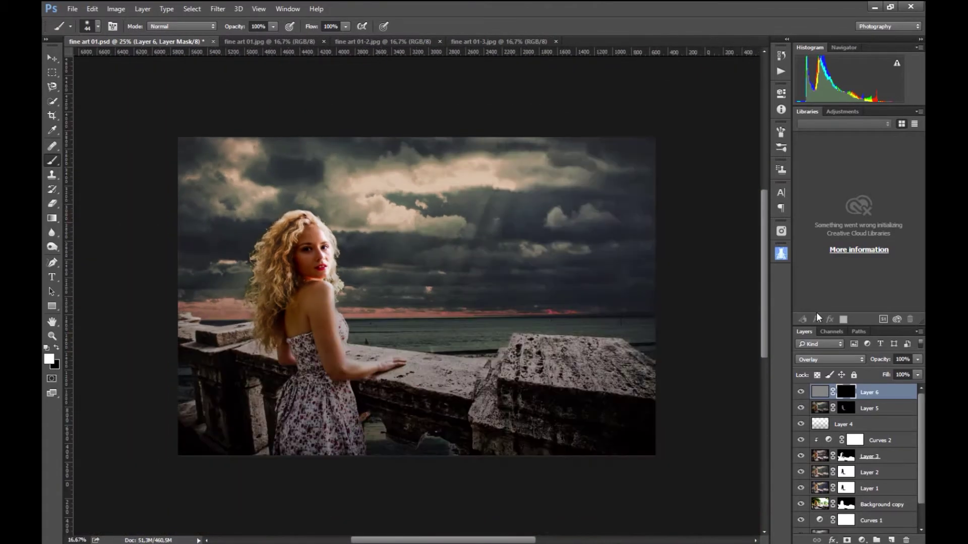
Step: Lower overlay Layer 6 to 74% opacity, framing the face and sky to judge it
key(ctrl+plus)
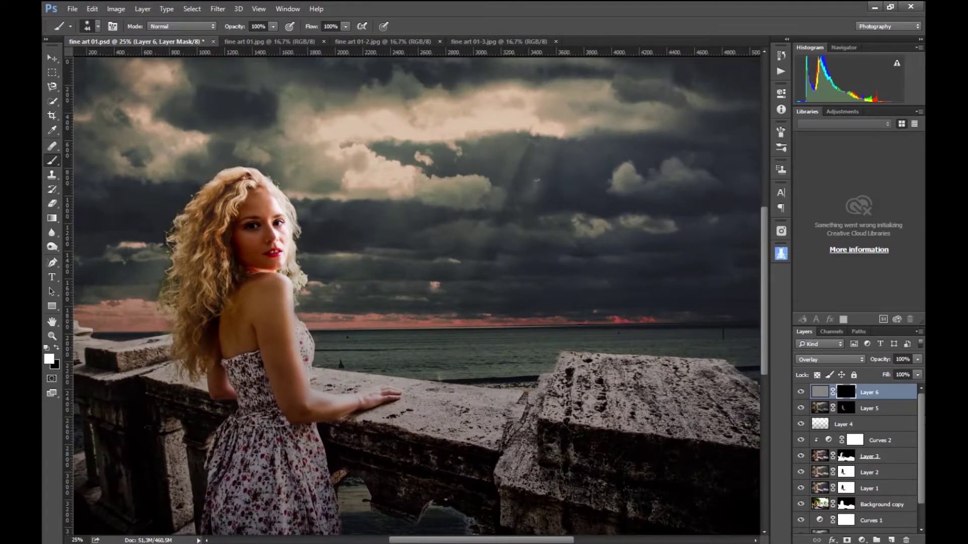
key(ctrl+plus)
key(ctrl+plus)
key(ctrl+plus)
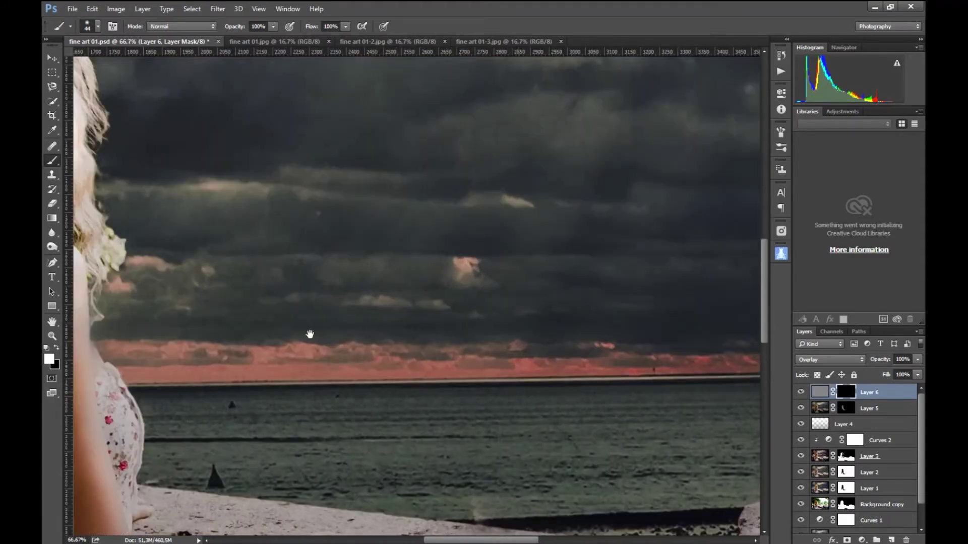
drag(309, 334, 563, 372)
drag(484, 296, 511, 343)
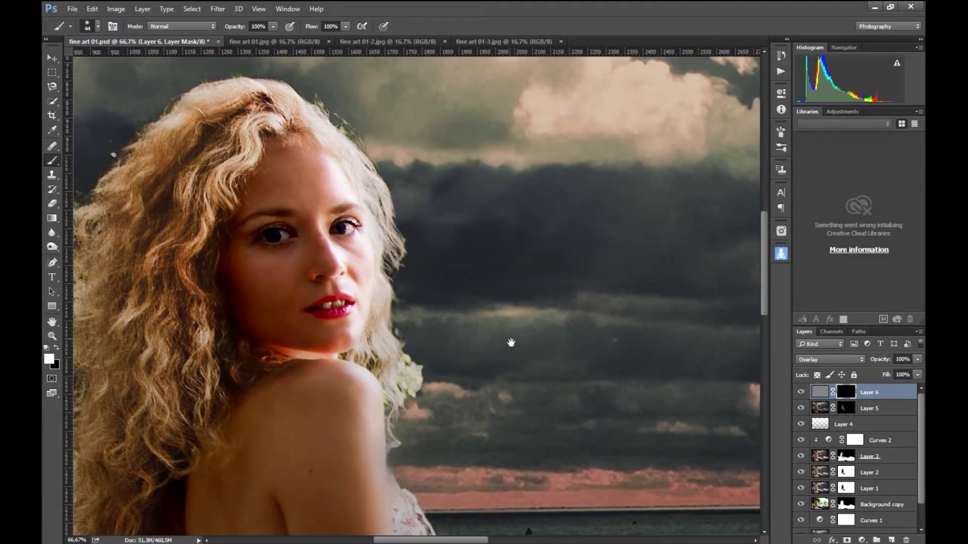
click(917, 360)
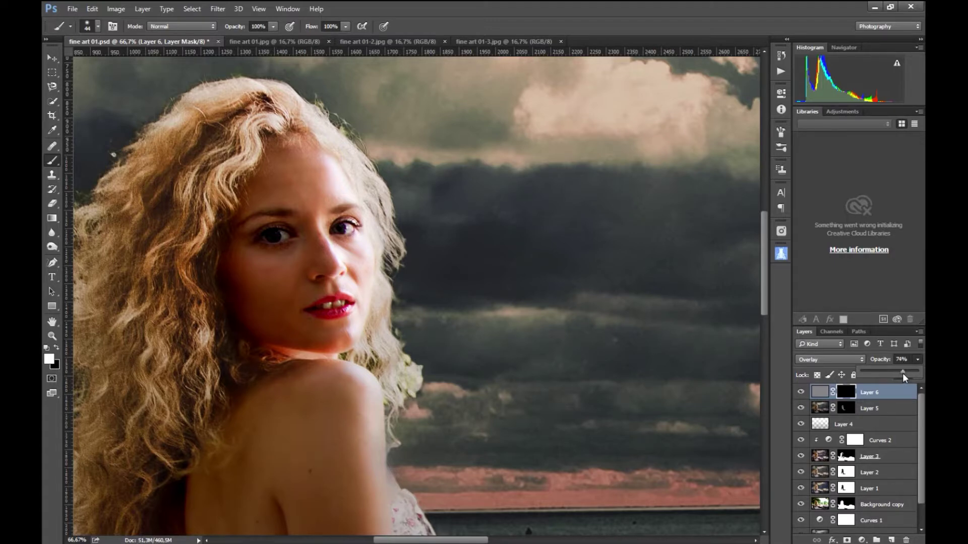
click(55, 59)
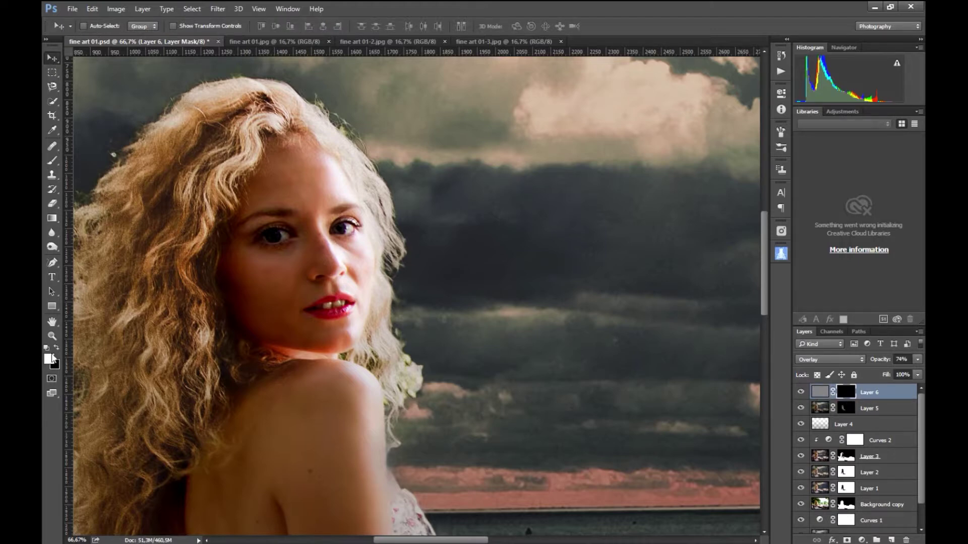
click(52, 161)
Step: With a 160 px brush, paint Layer 6's mask over the curls down her left back
right_click(225, 147)
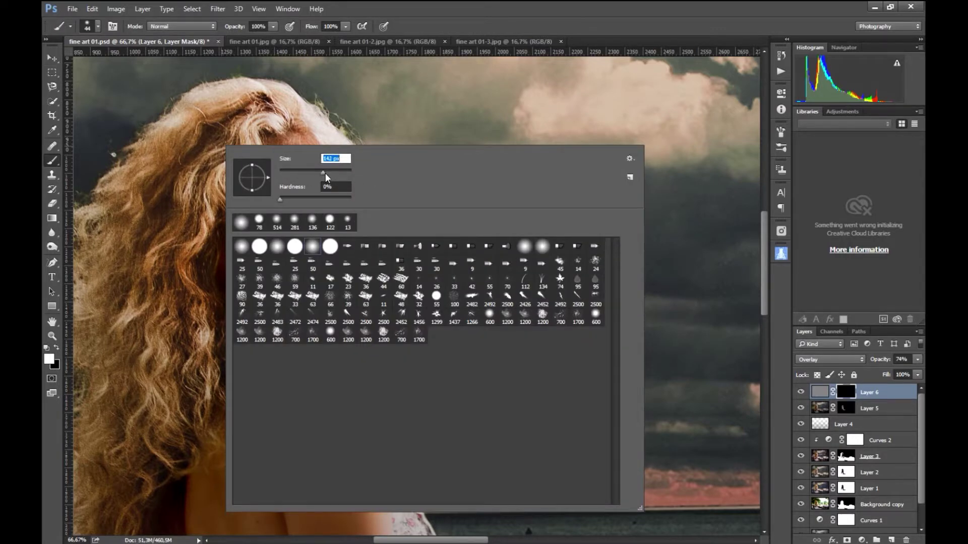
drag(326, 174, 326, 173)
key(Return)
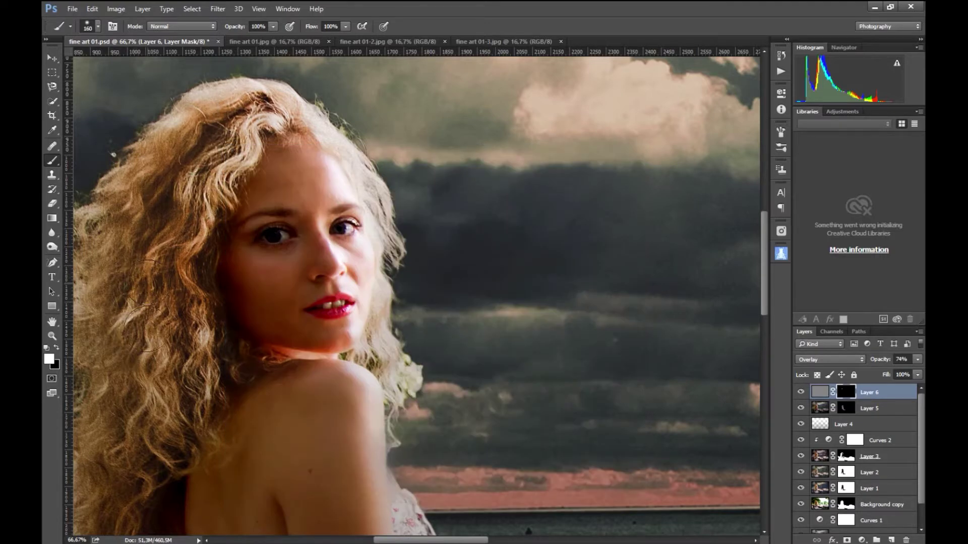
drag(222, 317, 272, 261)
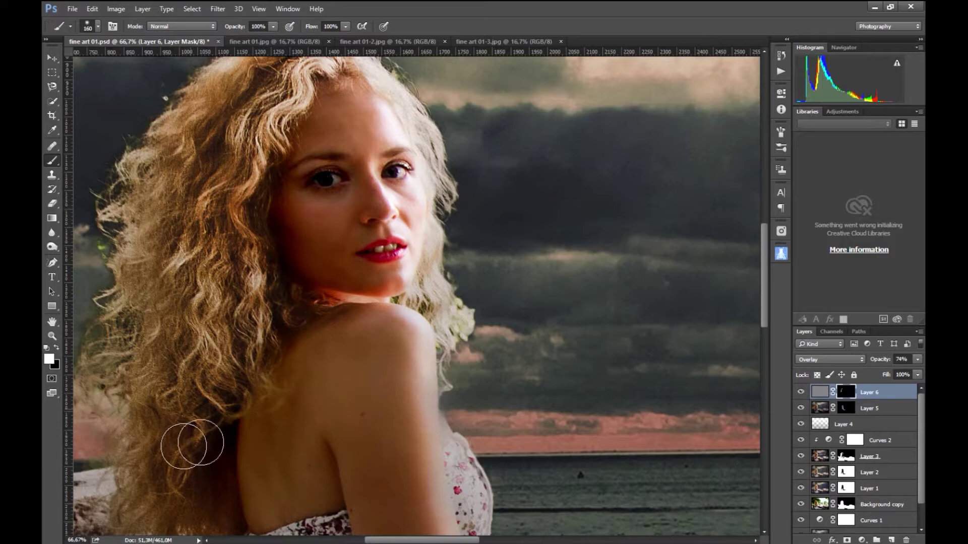
drag(232, 328, 243, 233)
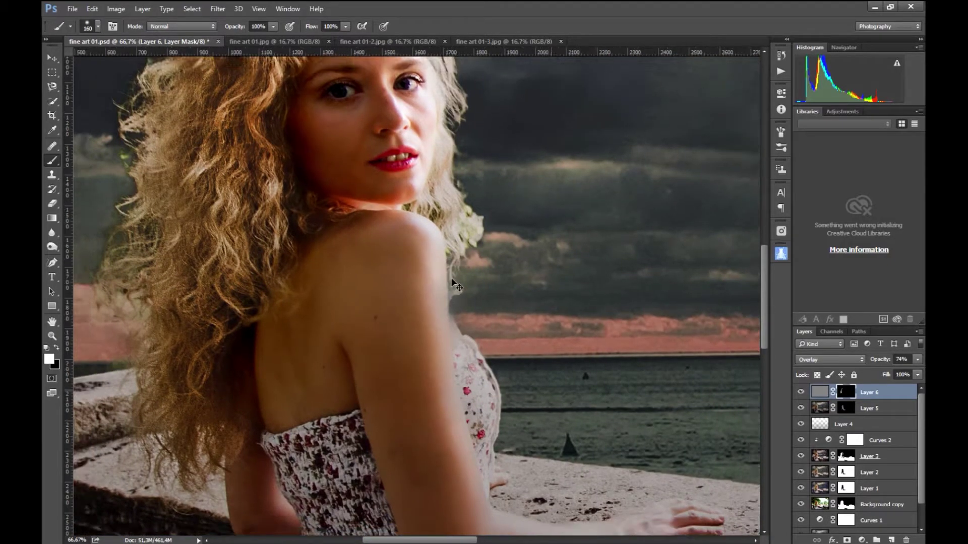
Step: Reframe the view on the woman's face and add empty Layer 7 above the overlay layer
scroll(457, 286, down, 2)
scroll(454, 282, down, 1)
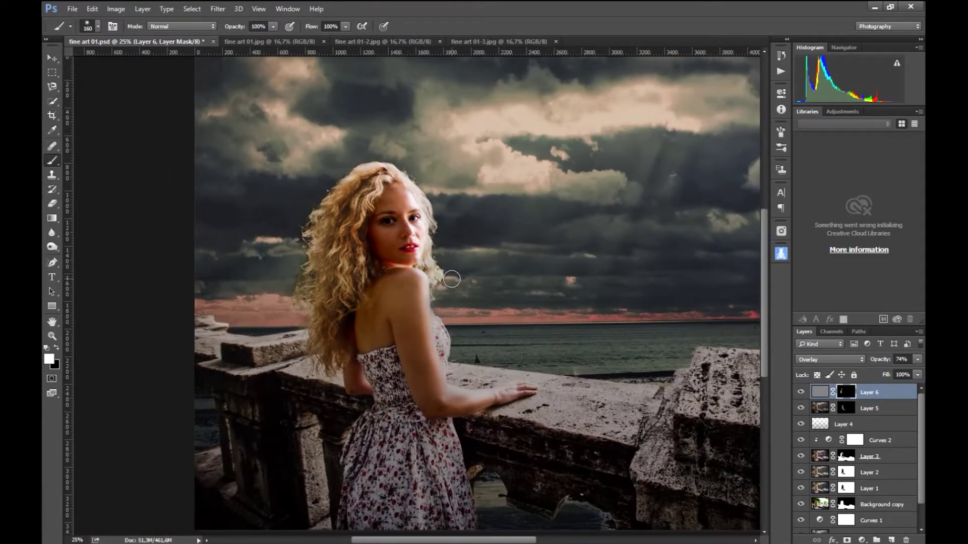
scroll(451, 279, down, 1)
scroll(451, 280, down, 1)
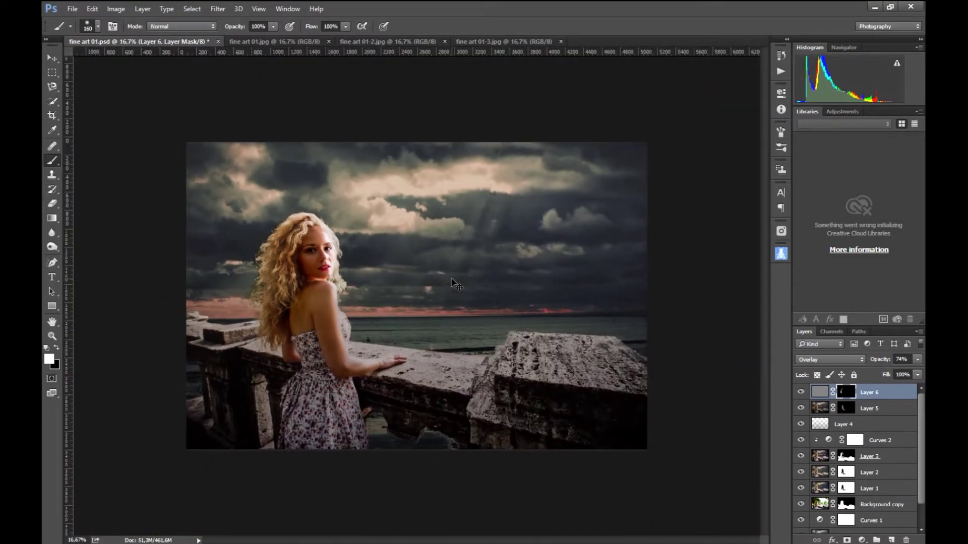
scroll(456, 286, up, 1)
scroll(456, 286, up, 2)
scroll(456, 287, up, 1)
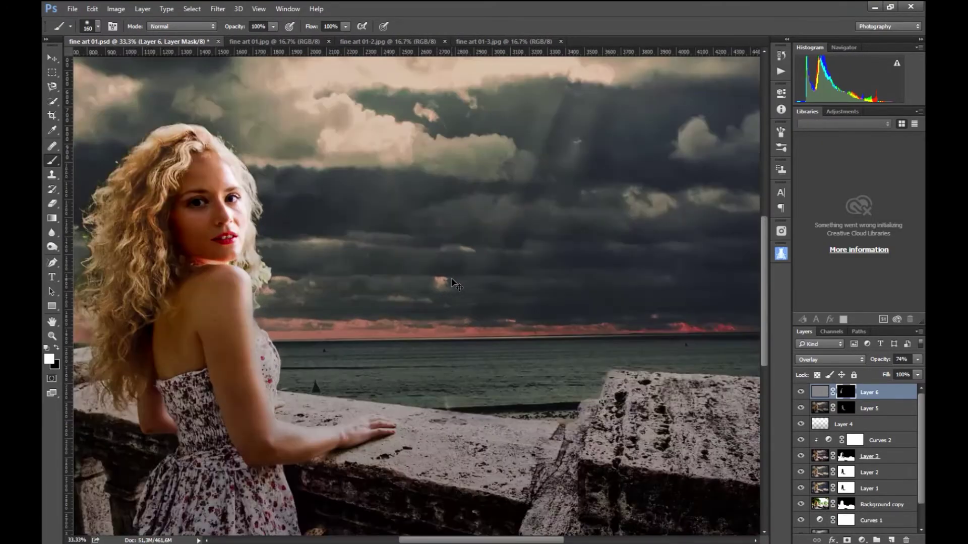
scroll(456, 286, up, 1)
scroll(456, 287, up, 1)
mouse_move(529, 325)
mouse_down()
mouse_move(472, 363)
mouse_move(460, 392)
mouse_move(465, 349)
mouse_up()
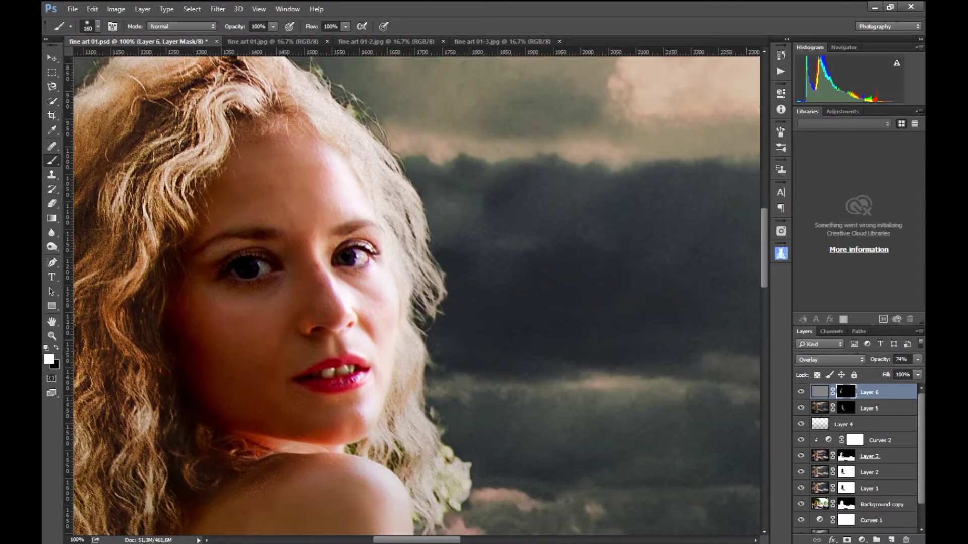
click(891, 541)
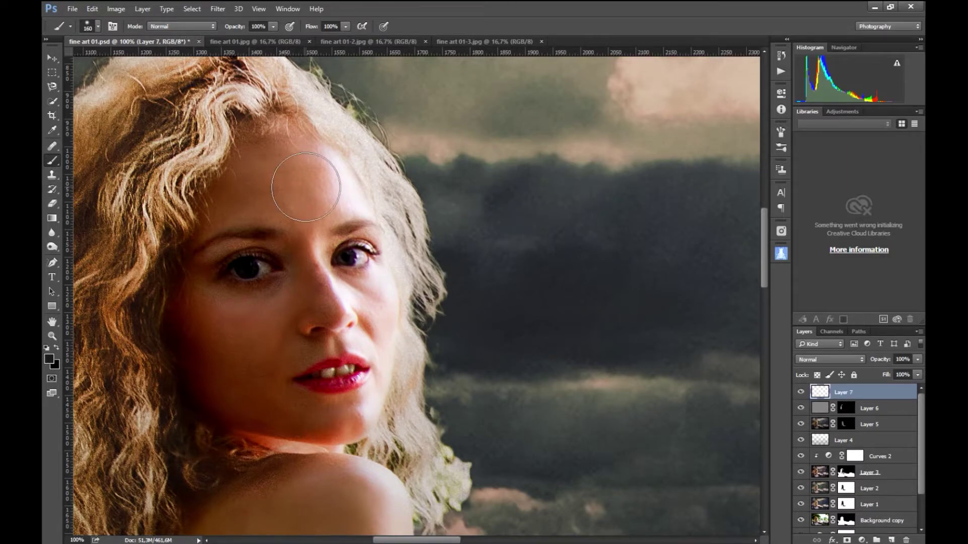
Step: Using the Healing Brush on Current & Below, heal the dark skin under the eye from forehead skin
right_click(53, 147)
click(119, 155)
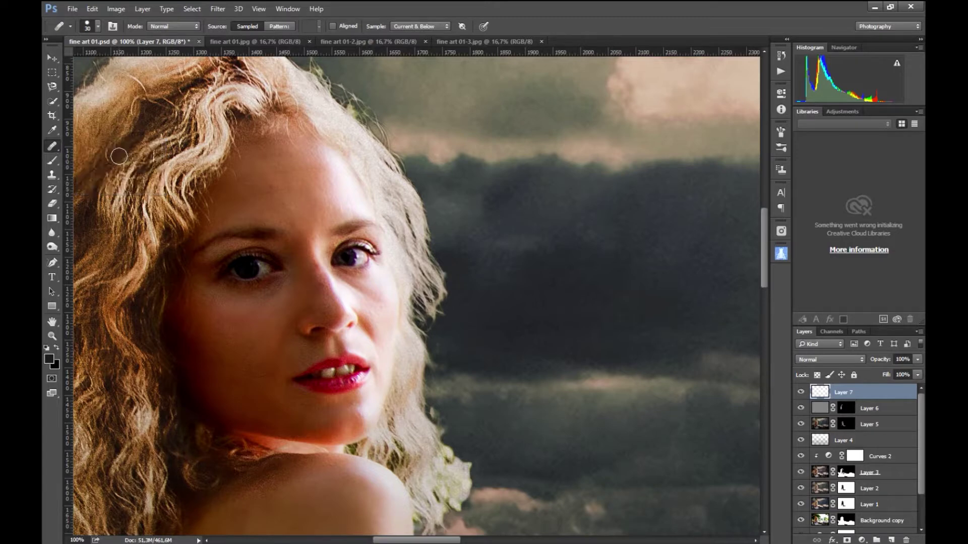
click(415, 26)
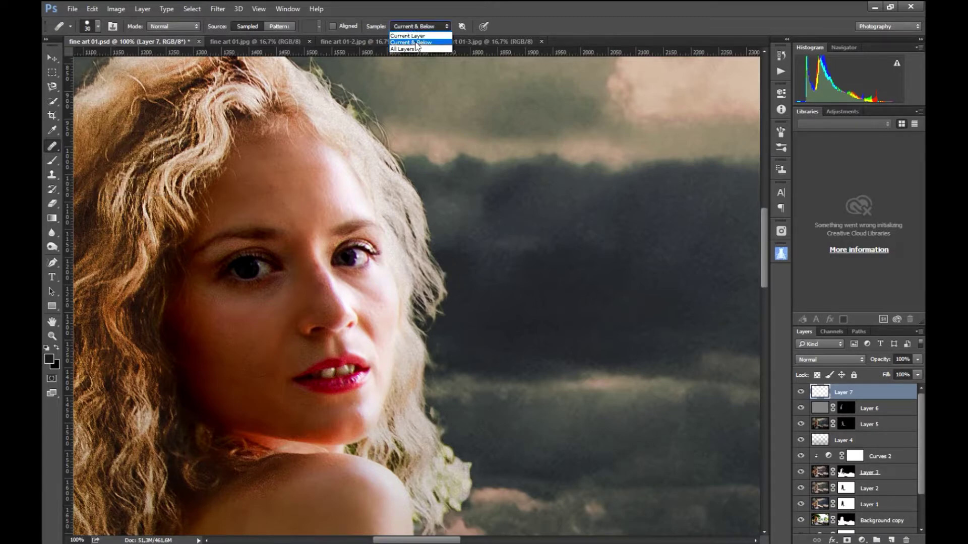
click(416, 42)
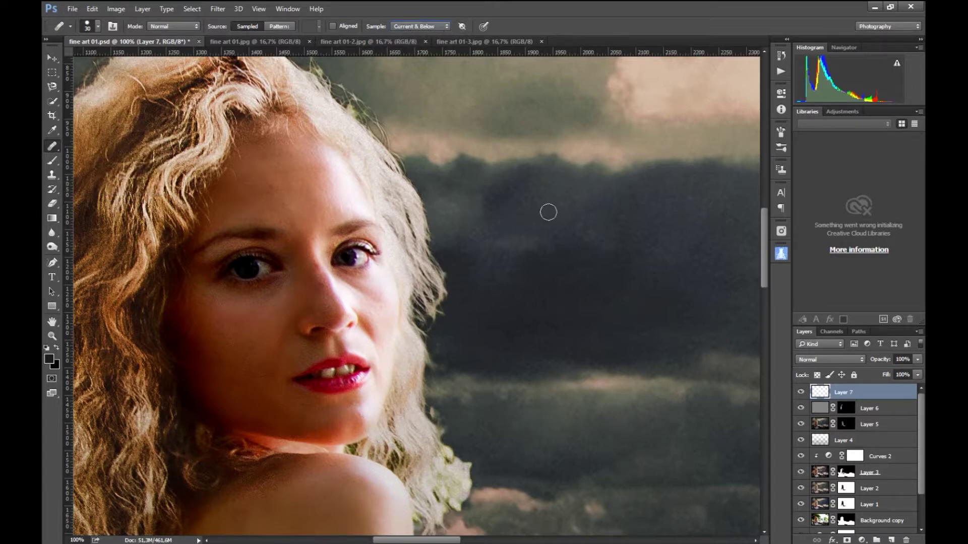
key(ctrl+plus)
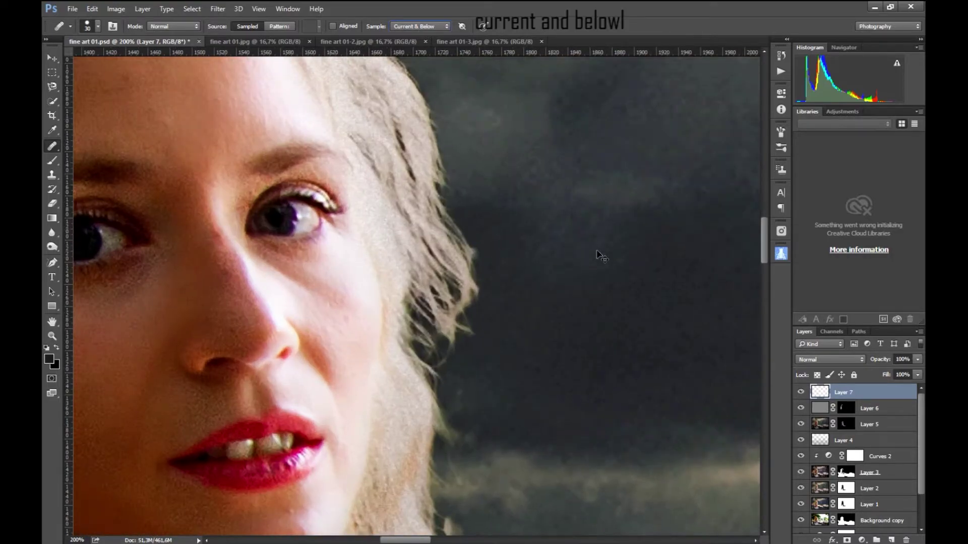
key(ctrl+plus)
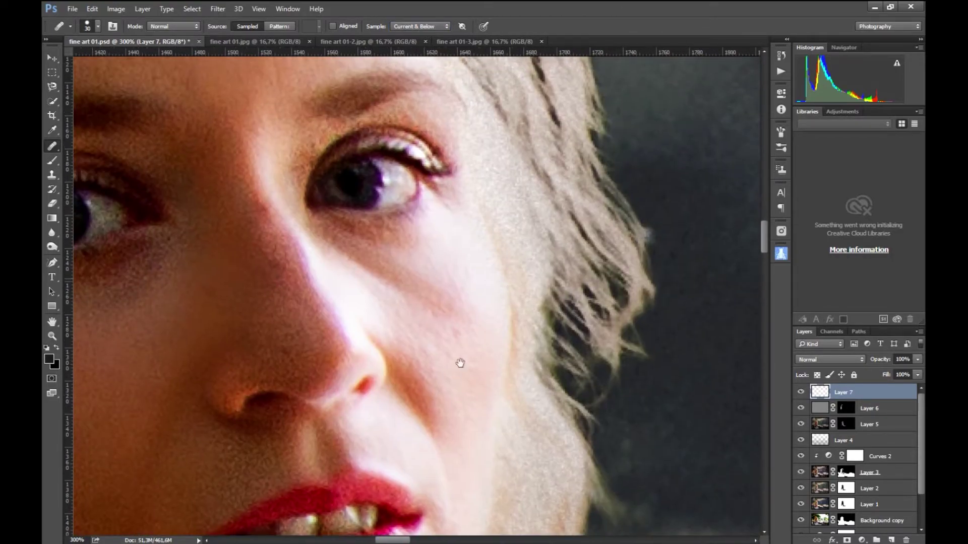
drag(448, 273, 630, 414)
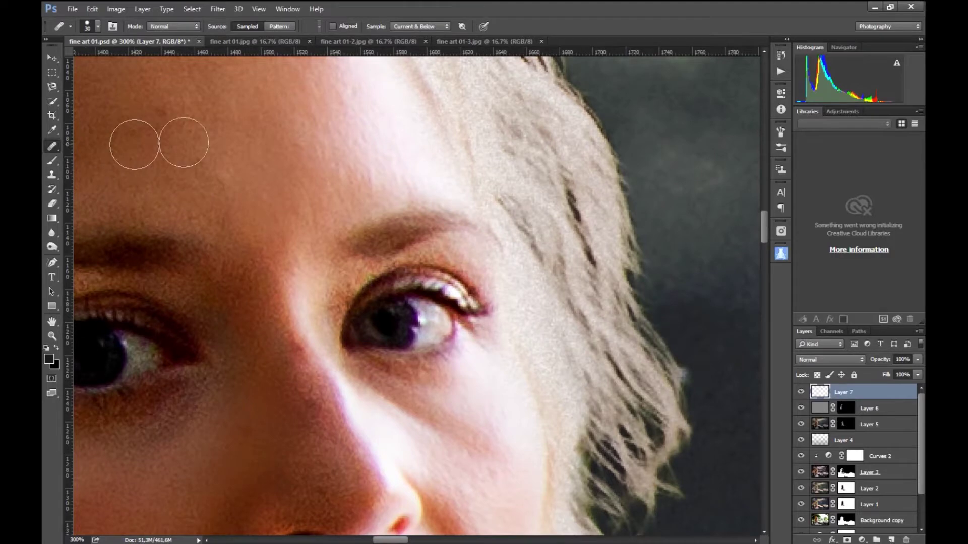
alt+click(322, 126)
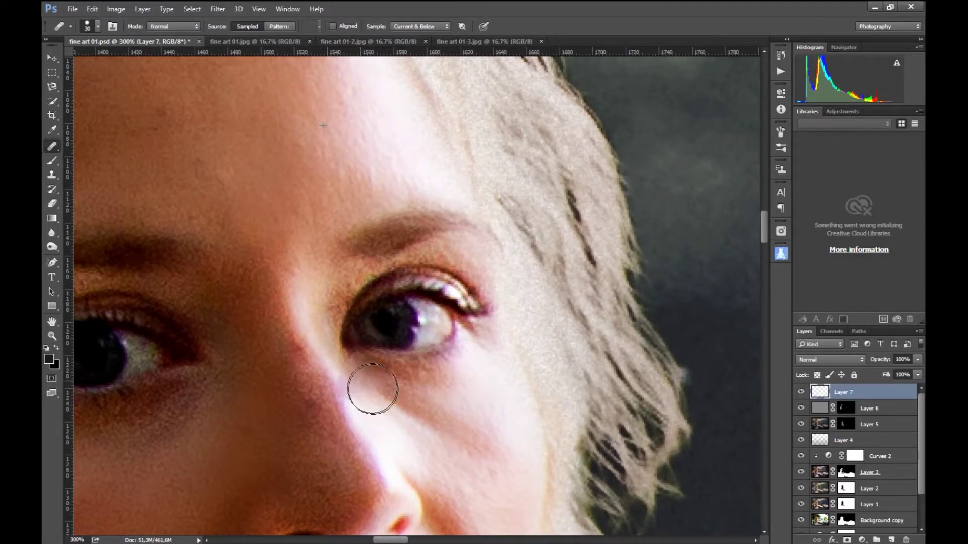
click(313, 230)
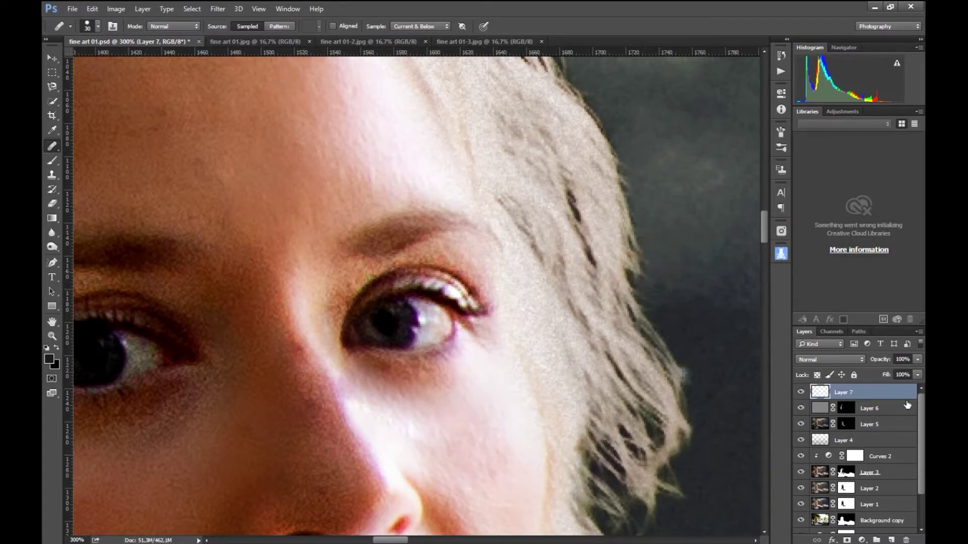
click(918, 360)
Step: Lower the healing Layer 7 to about 71% opacity
key(ctrl+minus)
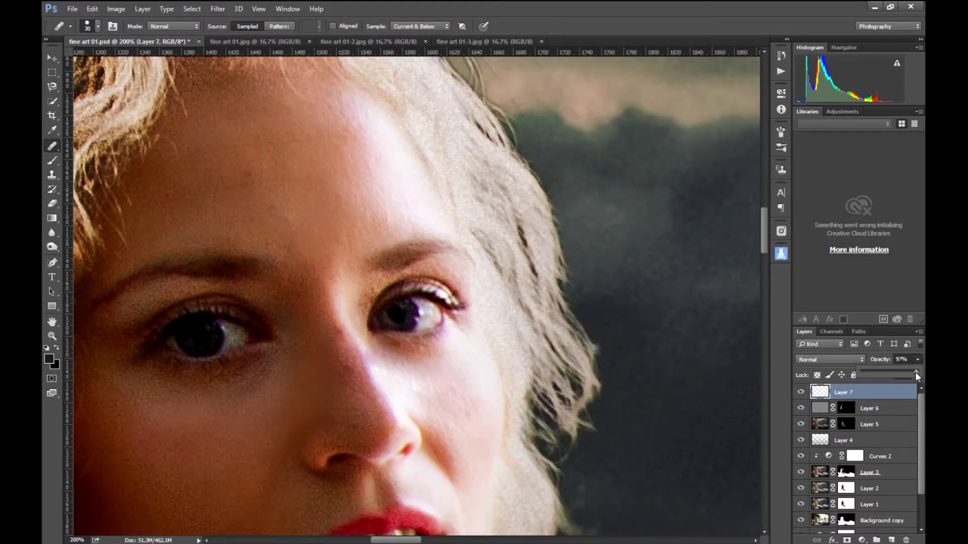
drag(903, 378, 820, 375)
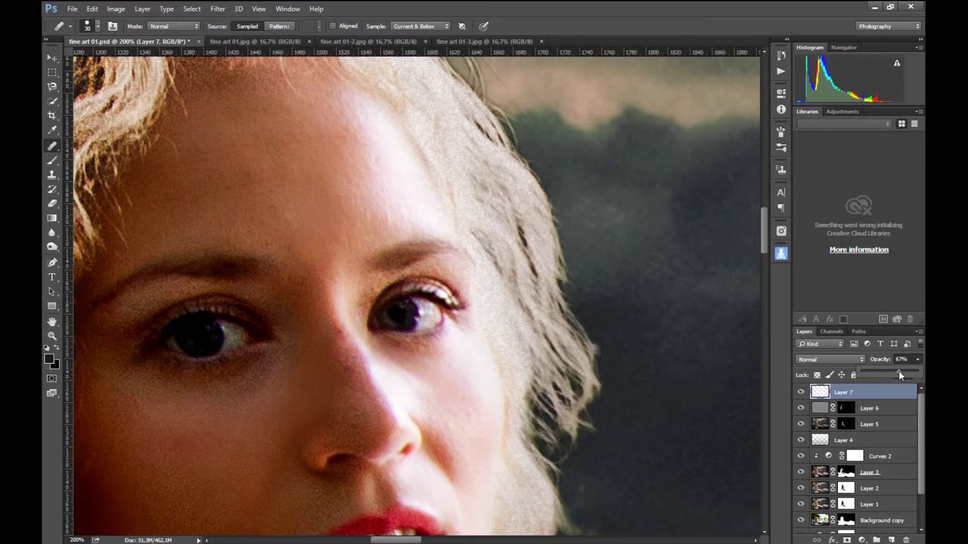
drag(900, 371, 902, 371)
Step: Save the composite PSD with Ctrl+S, zooming out and back in to review it
key(ctrl+minus)
key(ctrl+minus)
key(ctrl+minus)
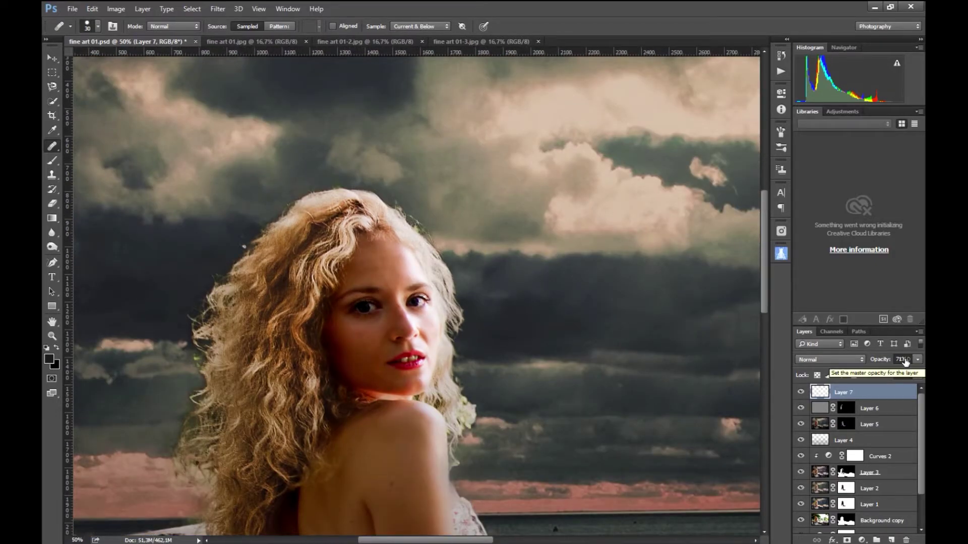
key(ctrl+minus)
key(ctrl+minus)
key(ctrl+minus)
key(ctrl+plus)
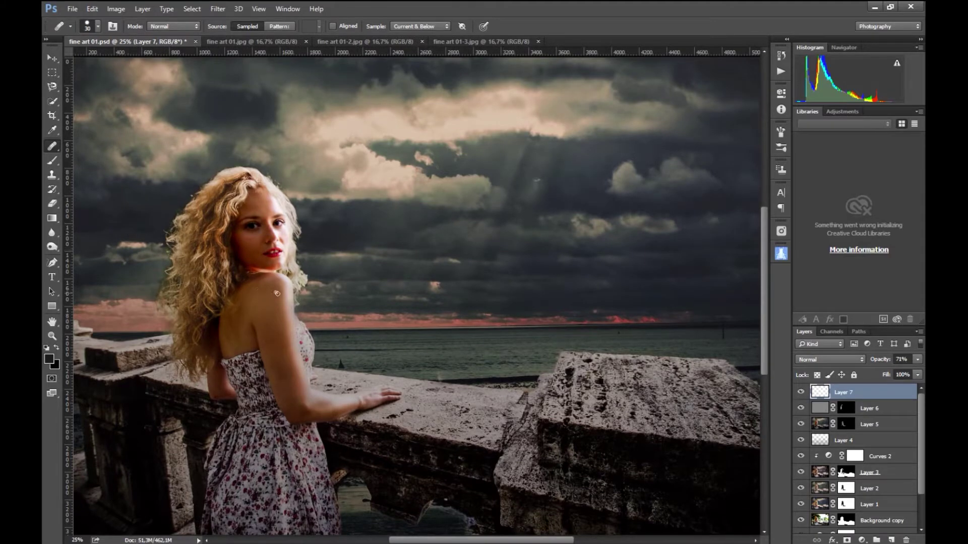
key(ctrl+s)
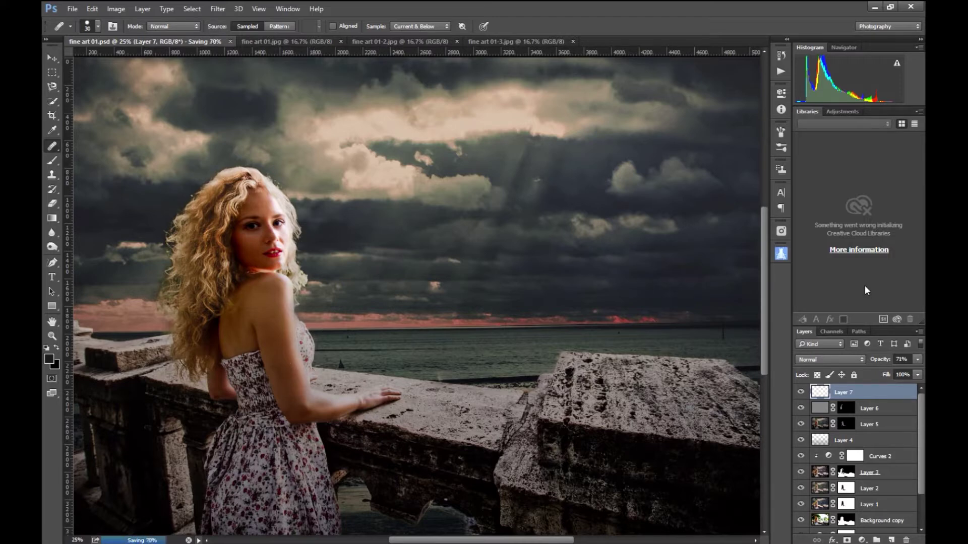
key(ctrl+minus)
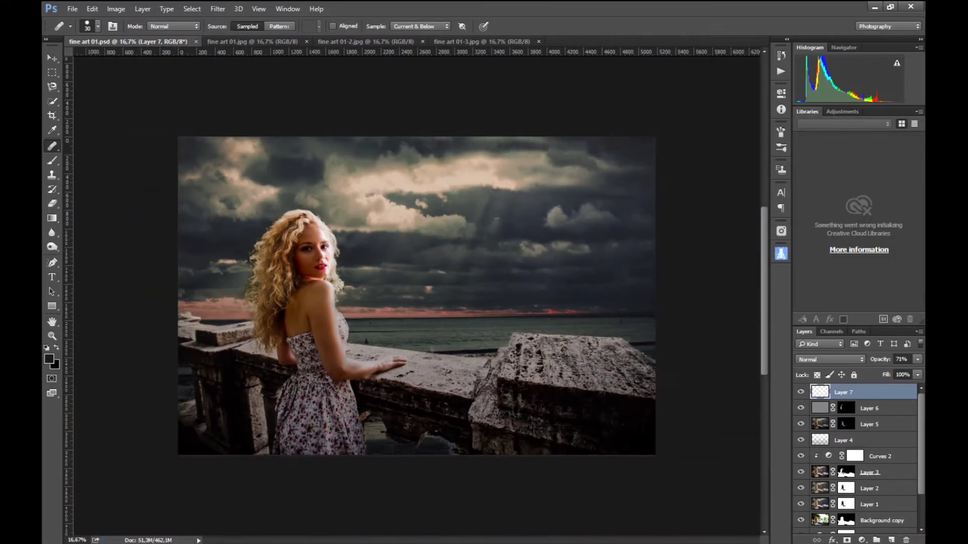
key(ctrl+plus)
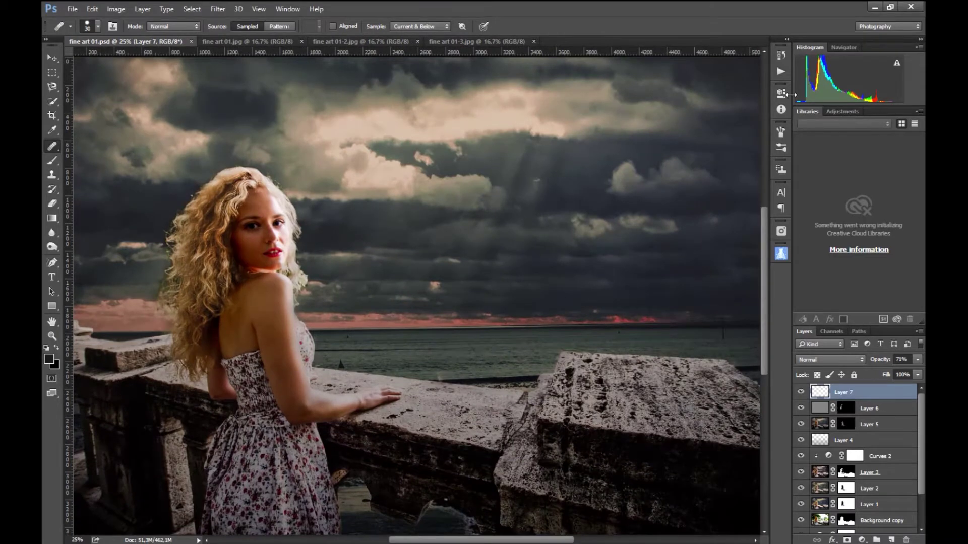
Step: Add a Gradient Map adjustment using the Blue, Red, Yellow preset in Pin Light mode
click(861, 540)
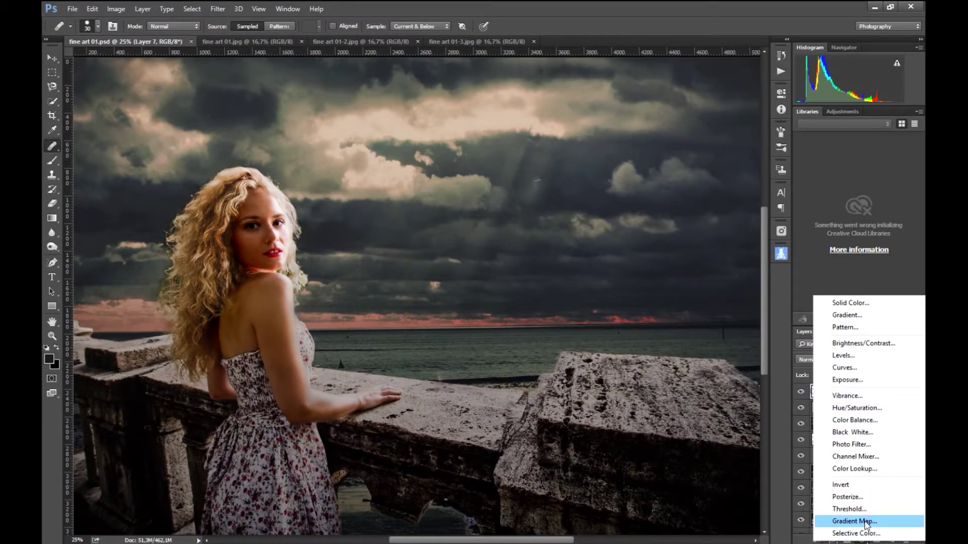
click(866, 522)
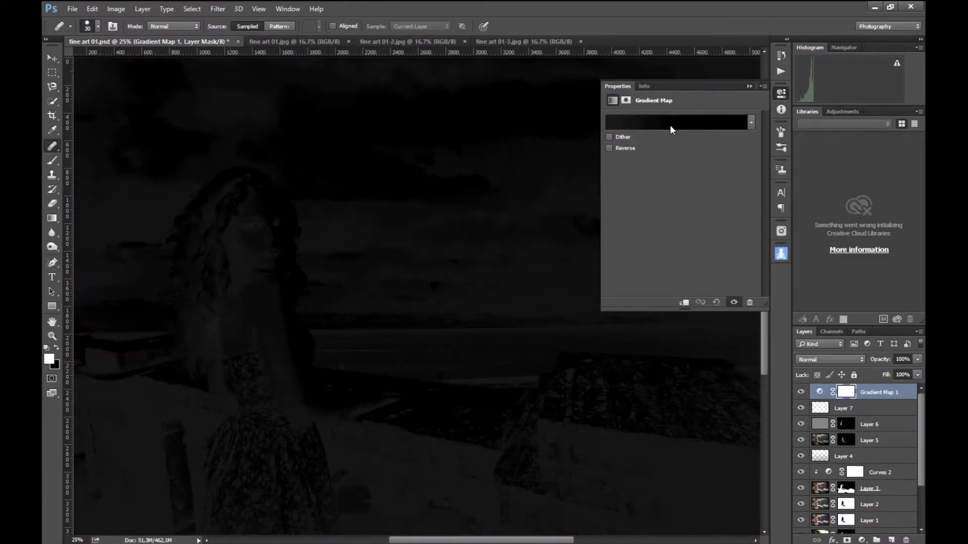
click(671, 130)
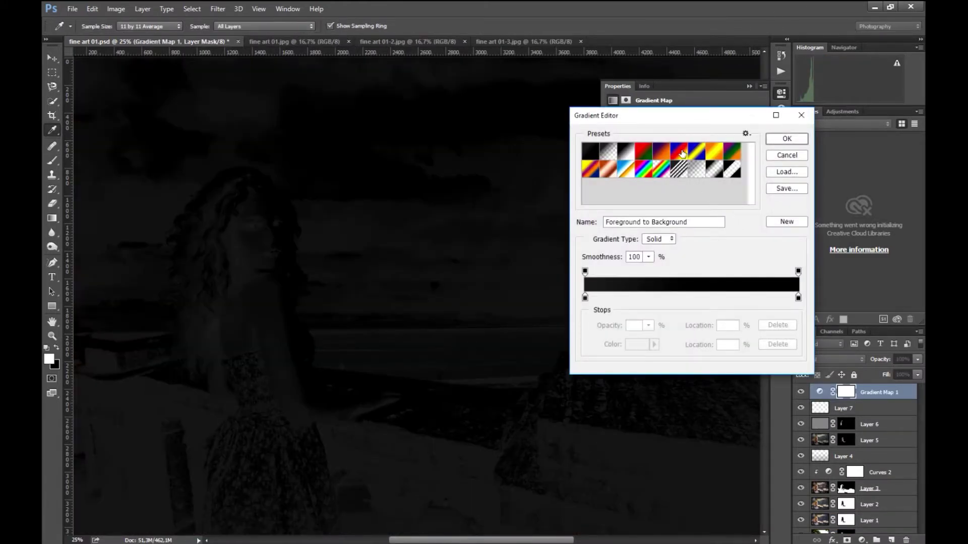
click(683, 153)
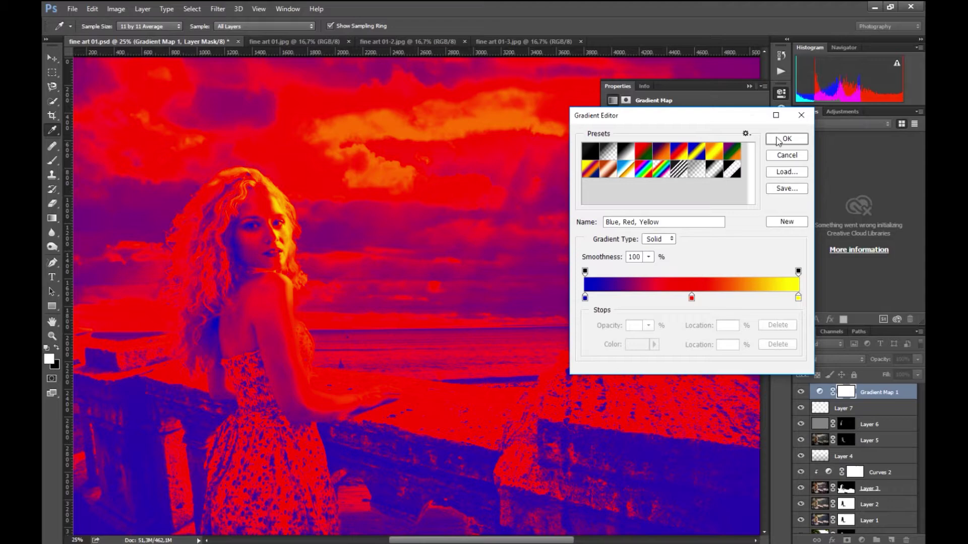
click(787, 139)
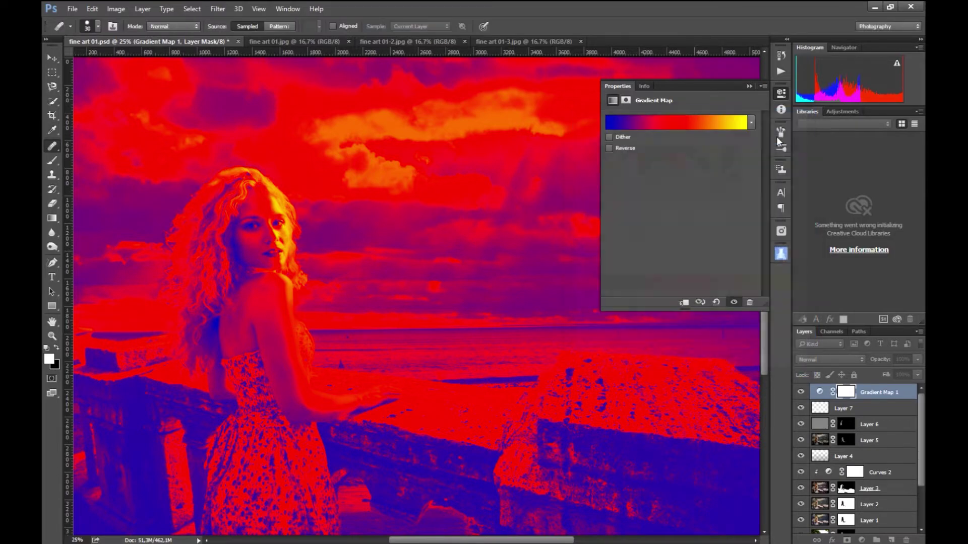
click(810, 358)
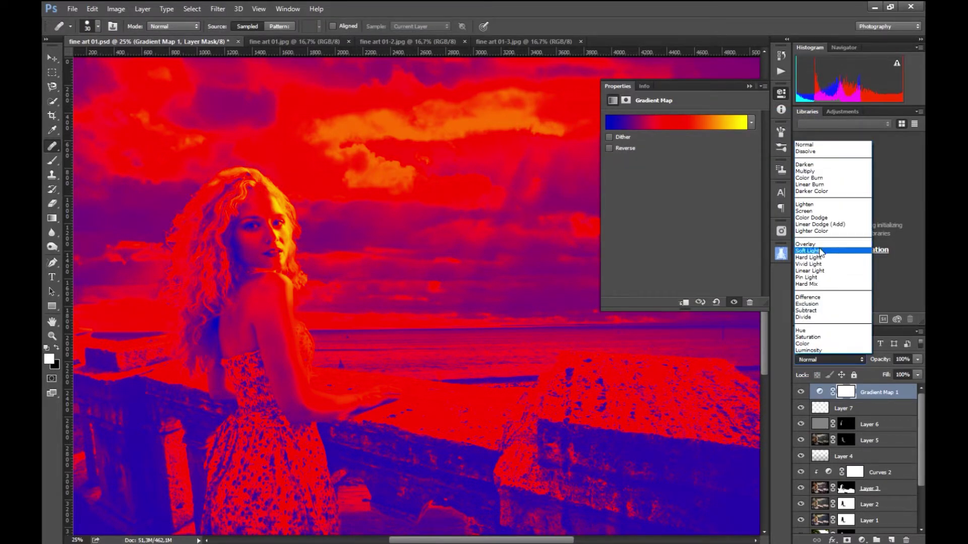
click(817, 277)
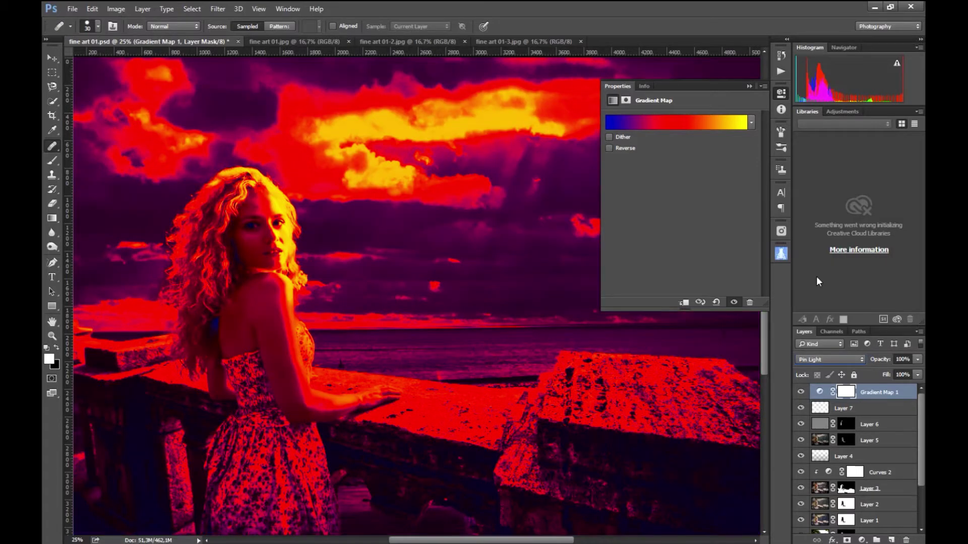
Step: Fade the gradient map to about 6% opacity and toggle it to compare
key(ctrl+minus)
key(ctrl+minus)
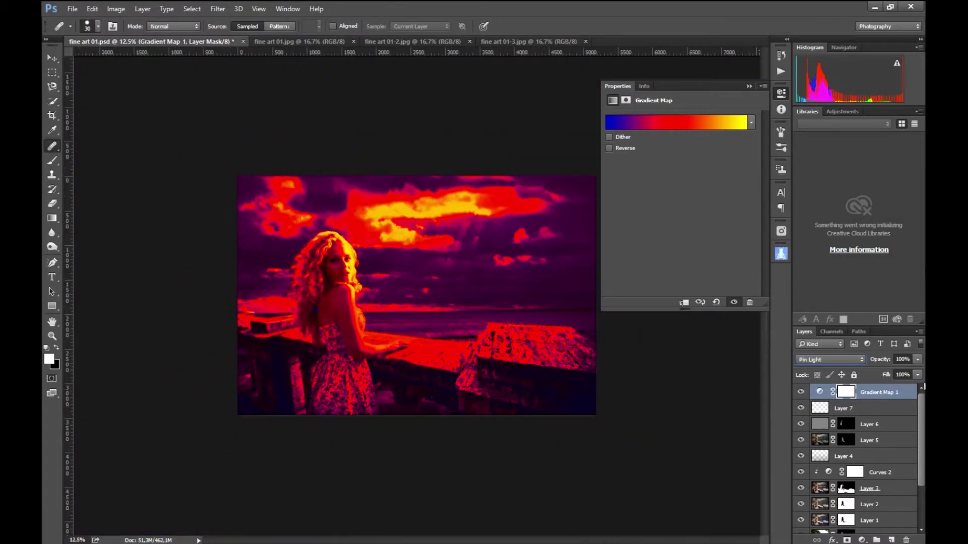
click(917, 360)
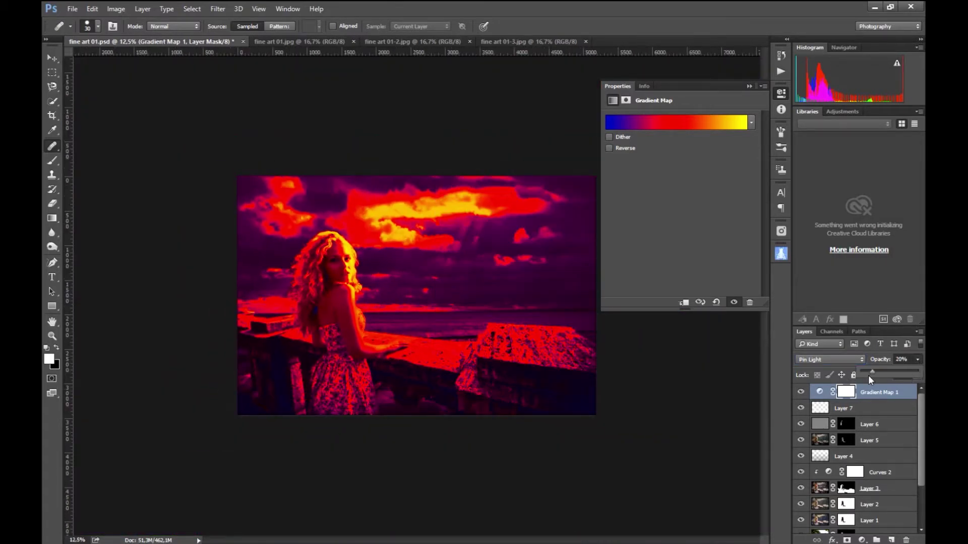
drag(869, 376, 850, 375)
key(ctrl+plus)
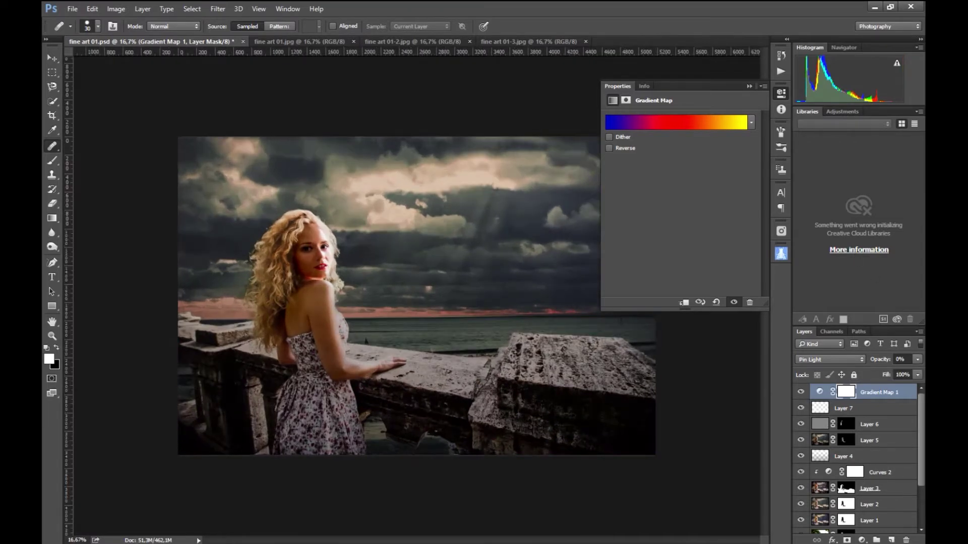
click(917, 359)
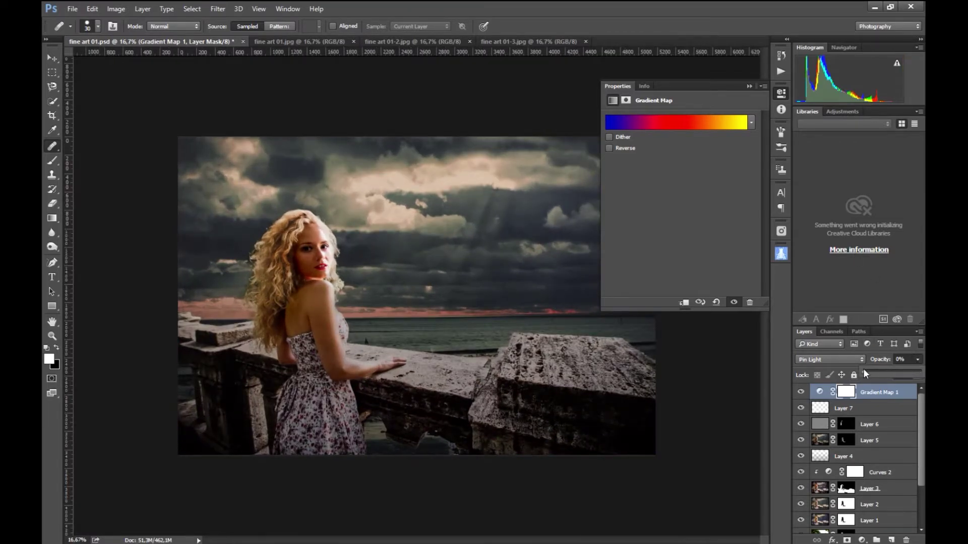
drag(875, 373, 875, 373)
click(800, 392)
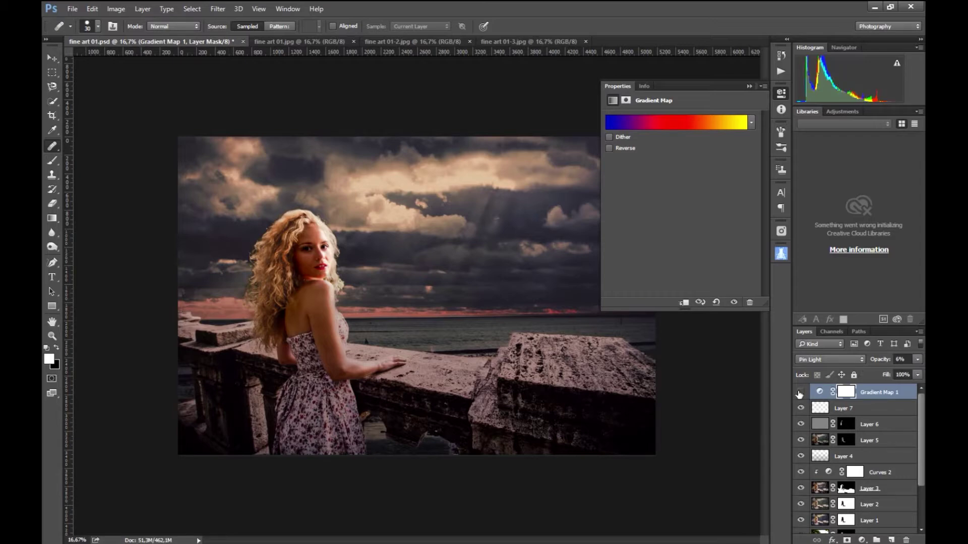
click(800, 393)
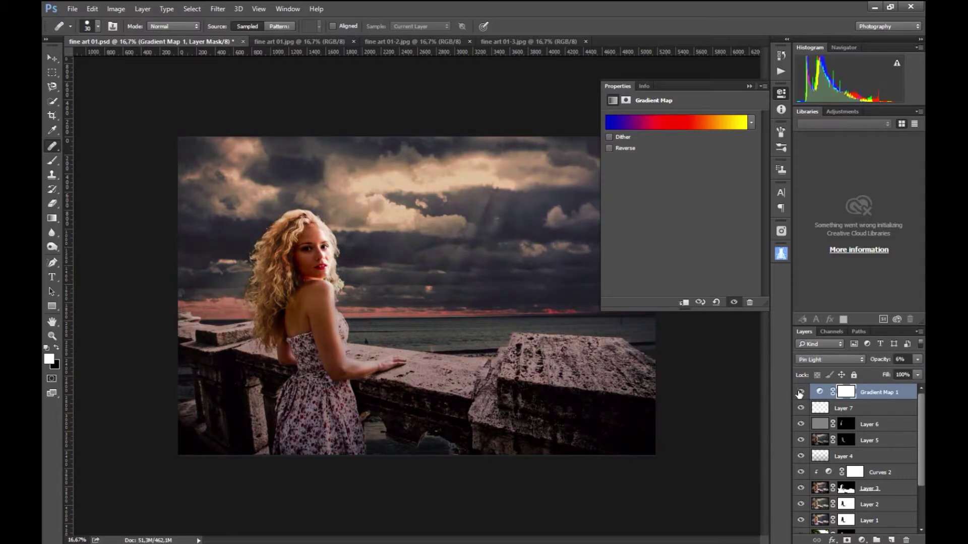
click(862, 540)
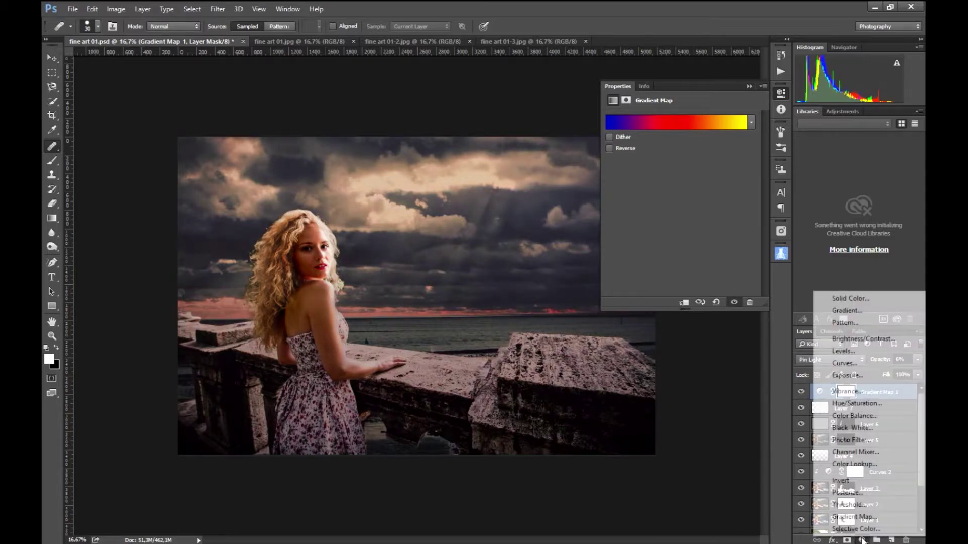
Step: Add a Color Lookup adjustment with the DropBlues 3DLUT, toggling it to compare
click(880, 467)
click(677, 120)
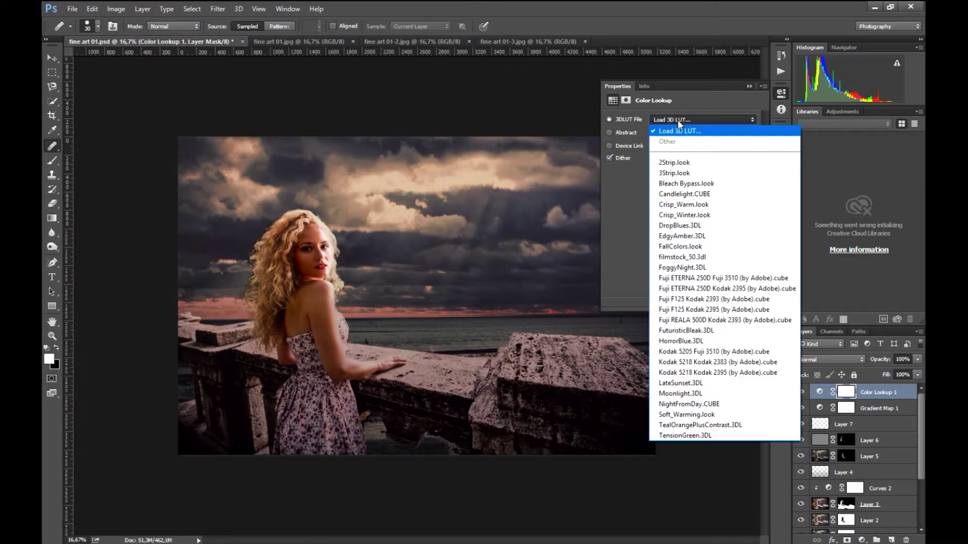
click(673, 162)
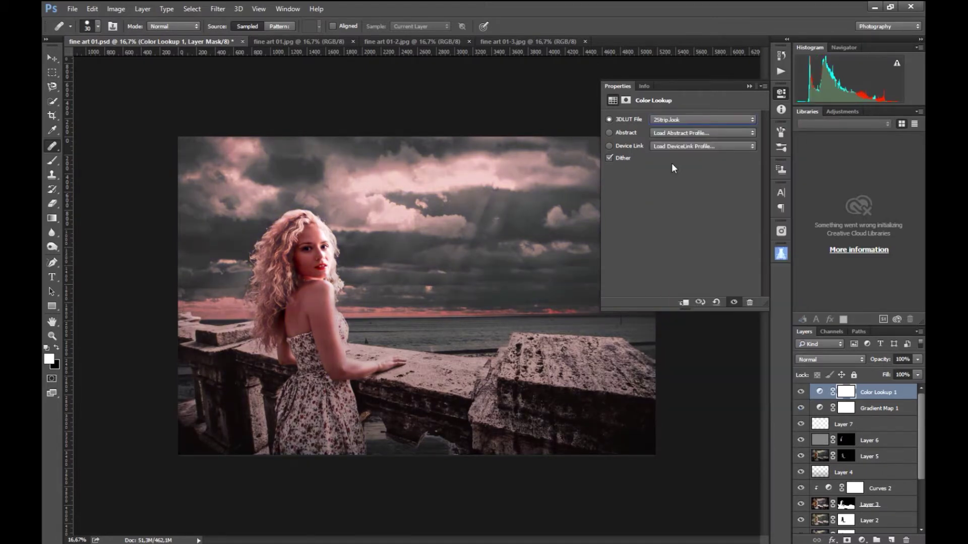
key(Down)
key(Down)
key(Down)
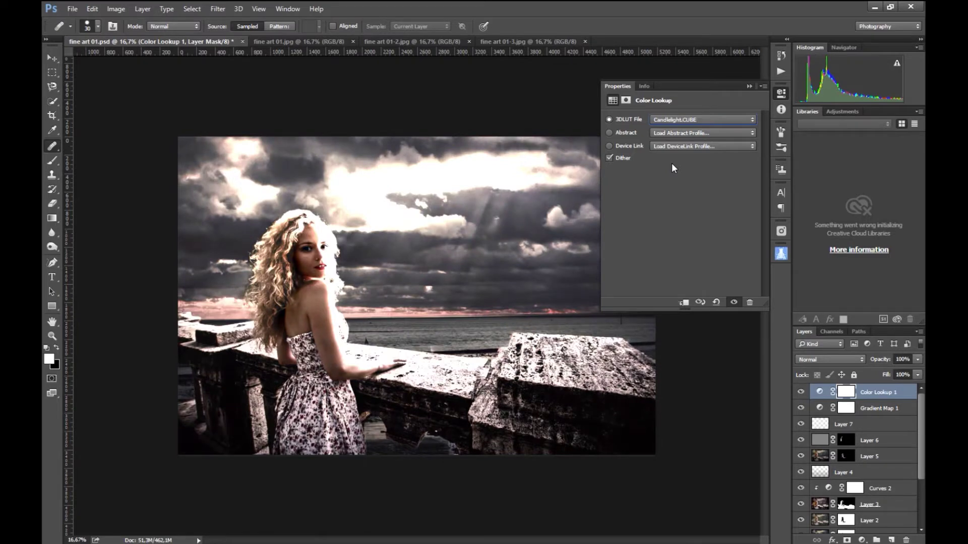
key(Down)
key(Down)
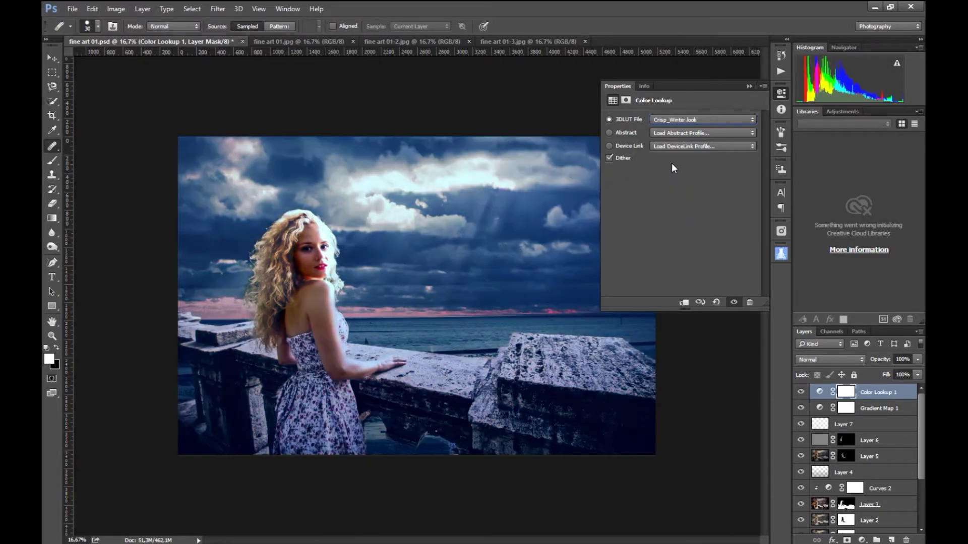
key(Down)
key(Down)
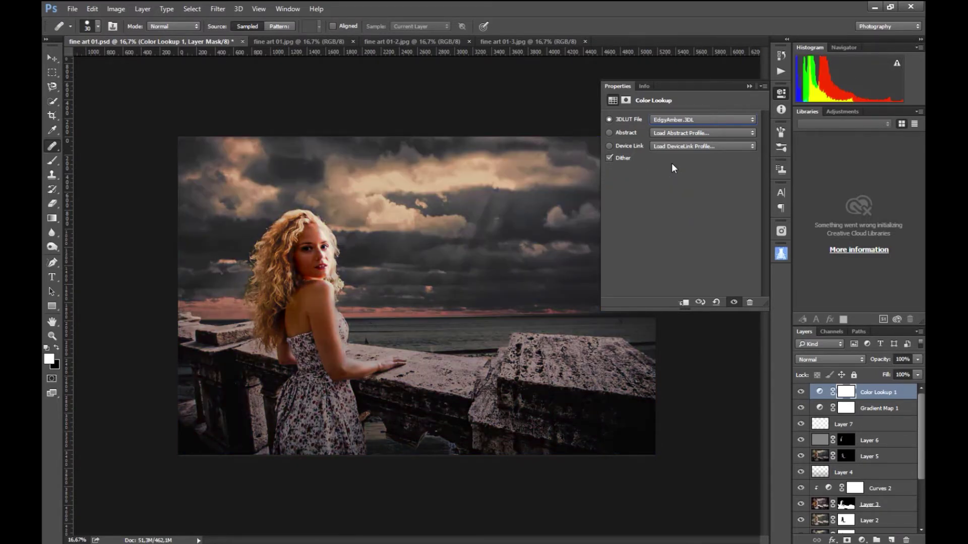
key(Up)
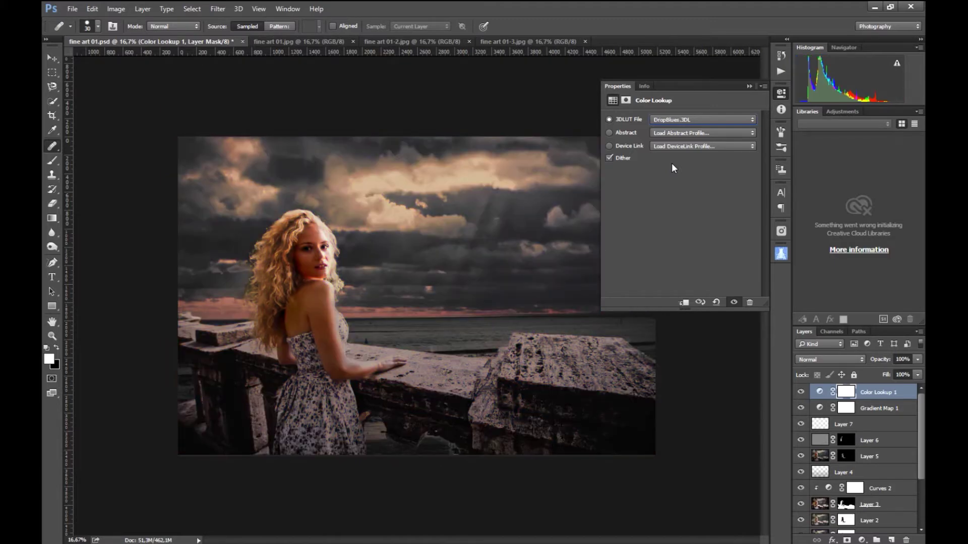
click(801, 392)
click(801, 393)
Step: Lower the Color Lookup layer's opacity to 72%
key(ctrl+plus)
key(ctrl+plus)
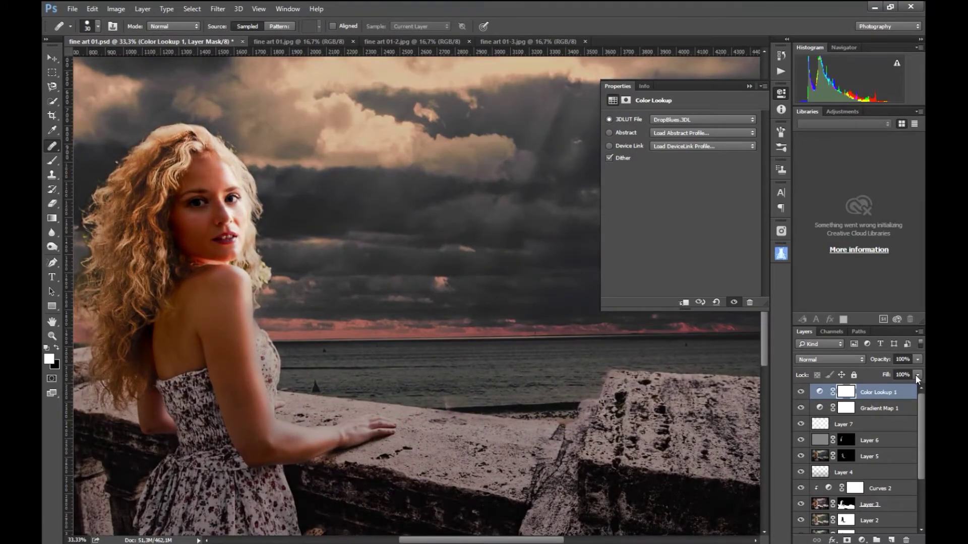
click(917, 360)
drag(916, 376, 903, 376)
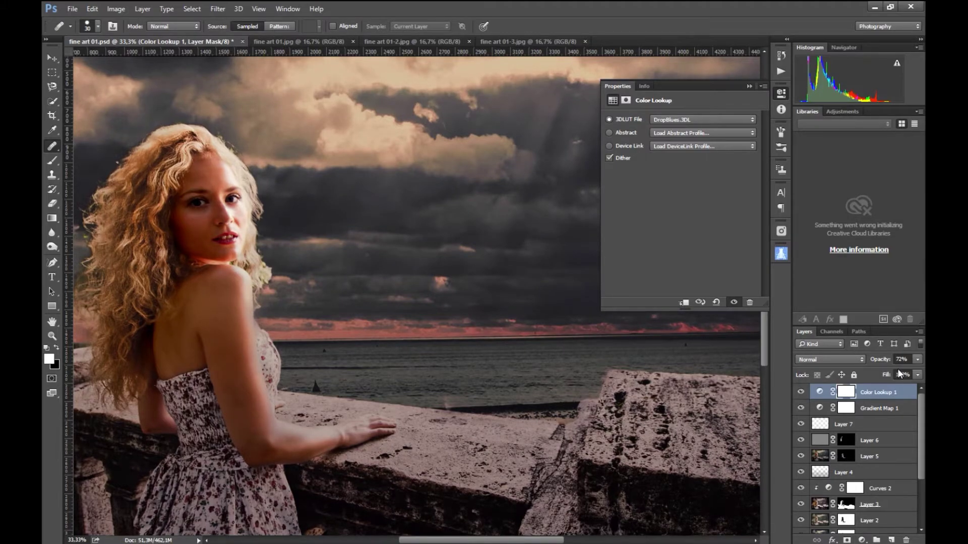
key(ctrl+minus)
key(ctrl+minus)
key(ctrl+plus)
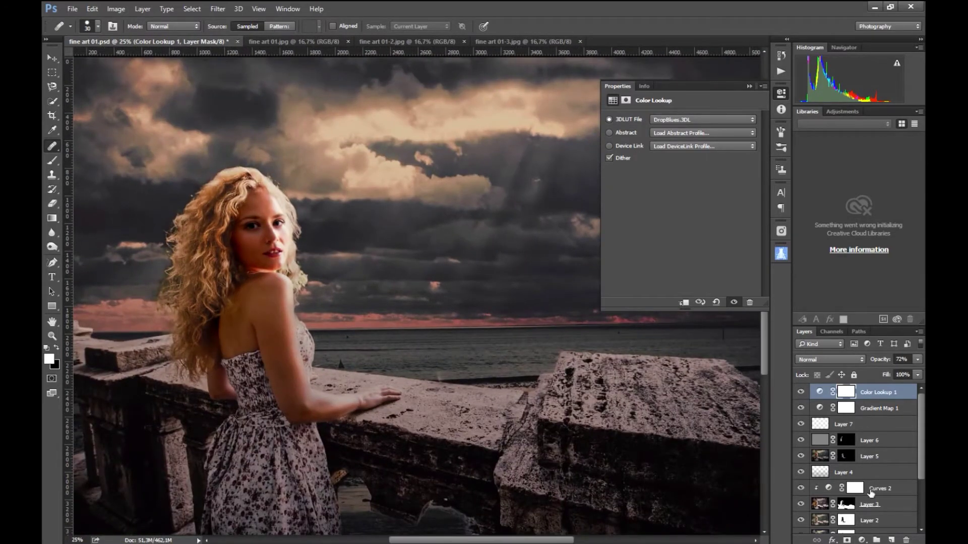
click(862, 539)
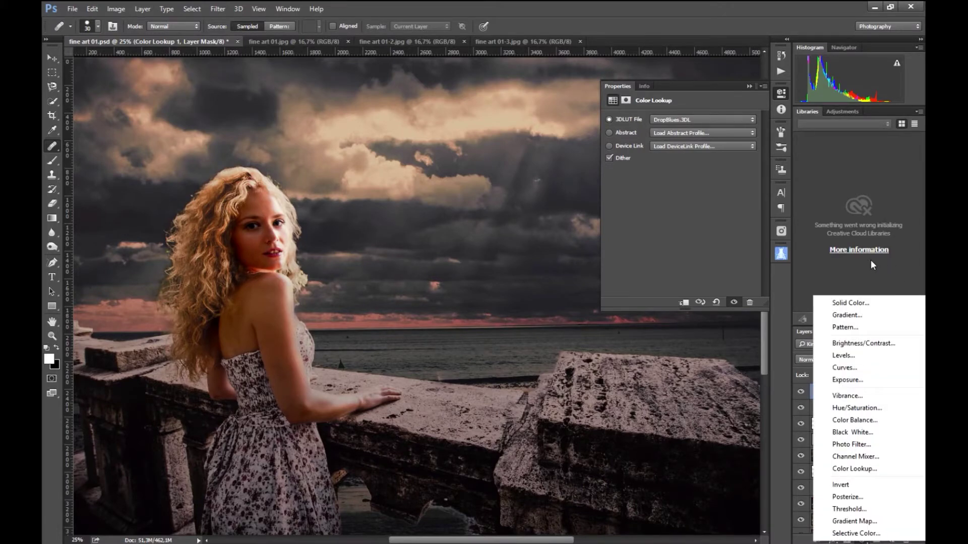
Step: Add an Underwater Photo Filter adjustment at 25% density and toggle it to judge the effect
click(856, 444)
click(667, 119)
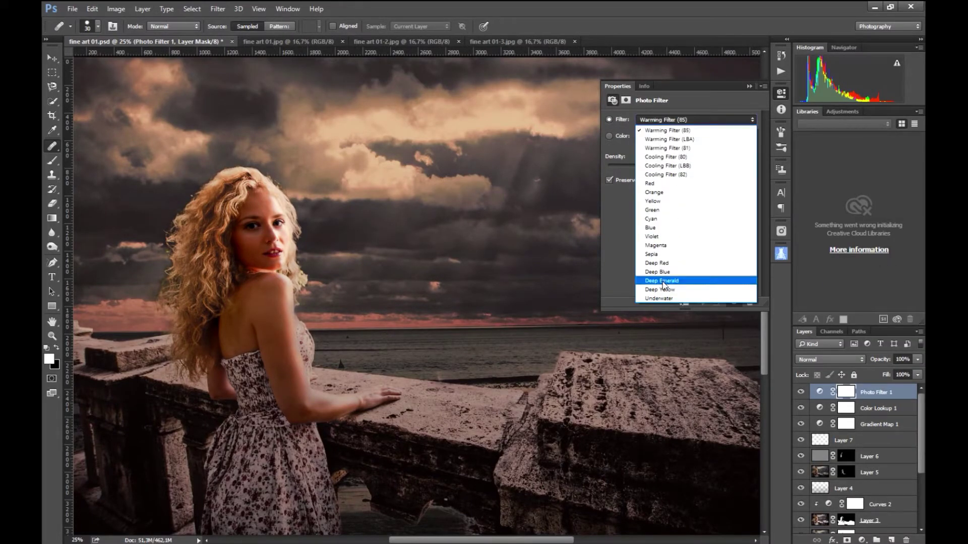
click(670, 298)
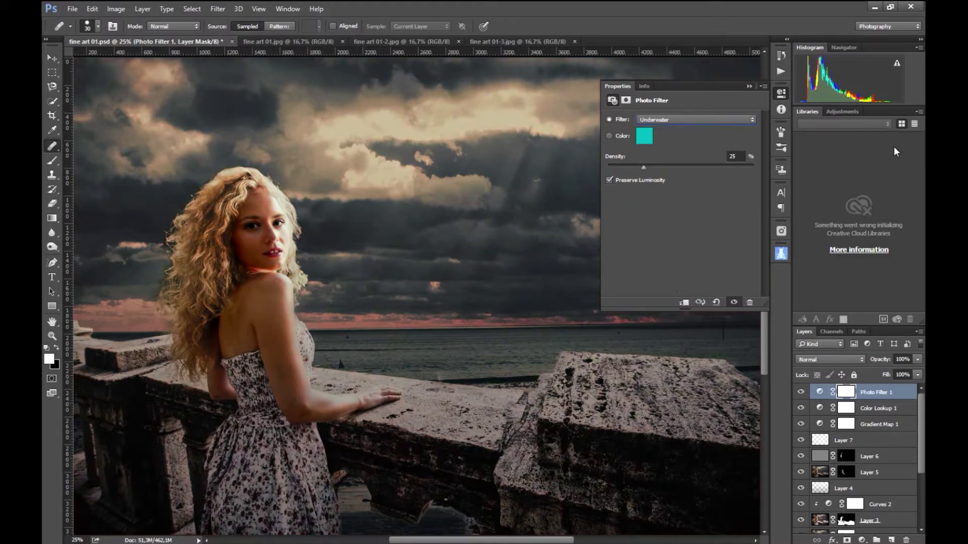
click(801, 392)
click(801, 392)
Step: Fade Photo Filter 1 to 42% opacity, comparing the image with and without it
key(ctrl+minus)
key(ctrl+minus)
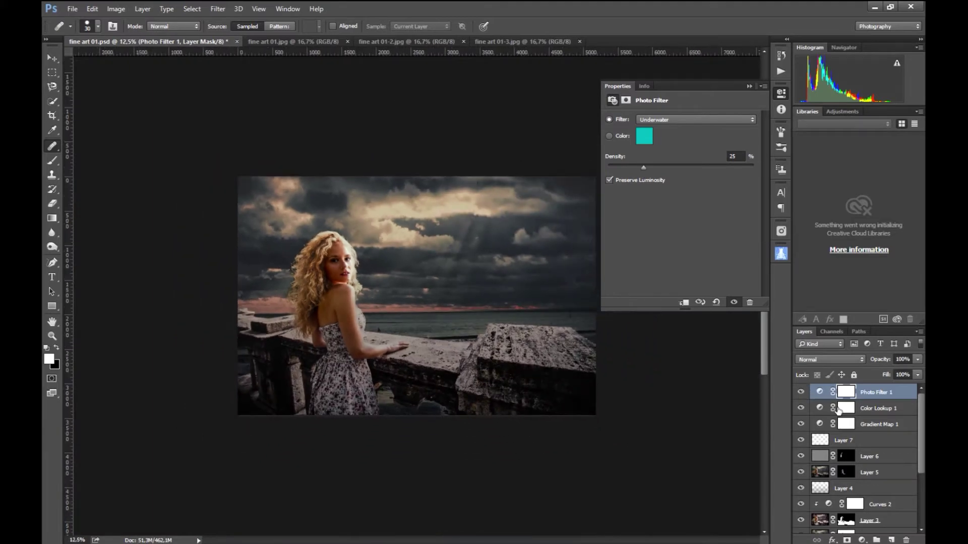
key(ctrl+plus)
click(917, 360)
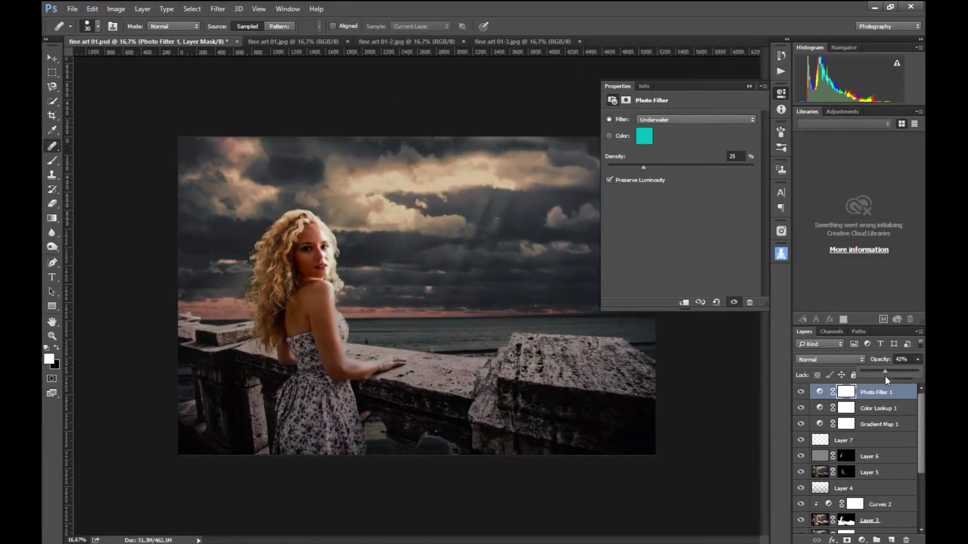
click(801, 392)
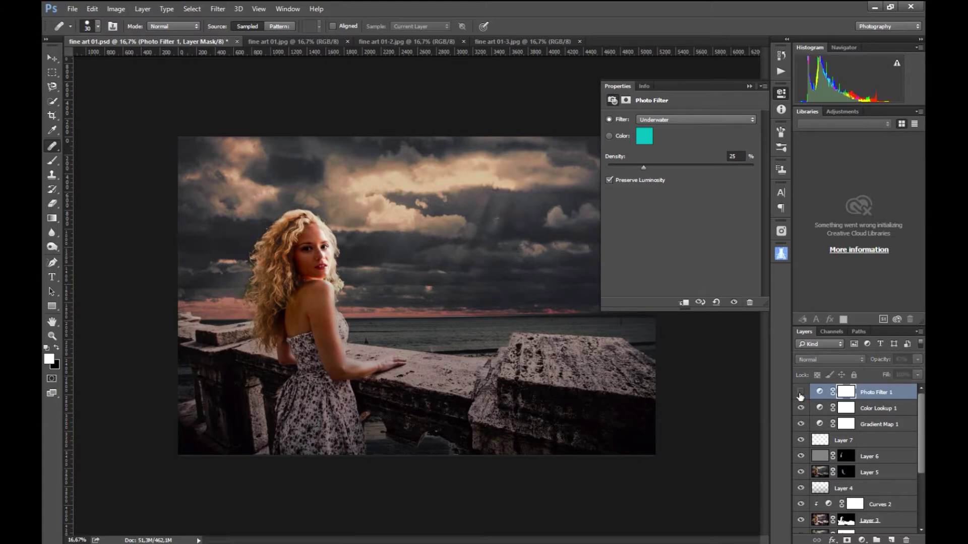
click(800, 395)
key(ctrl+plus)
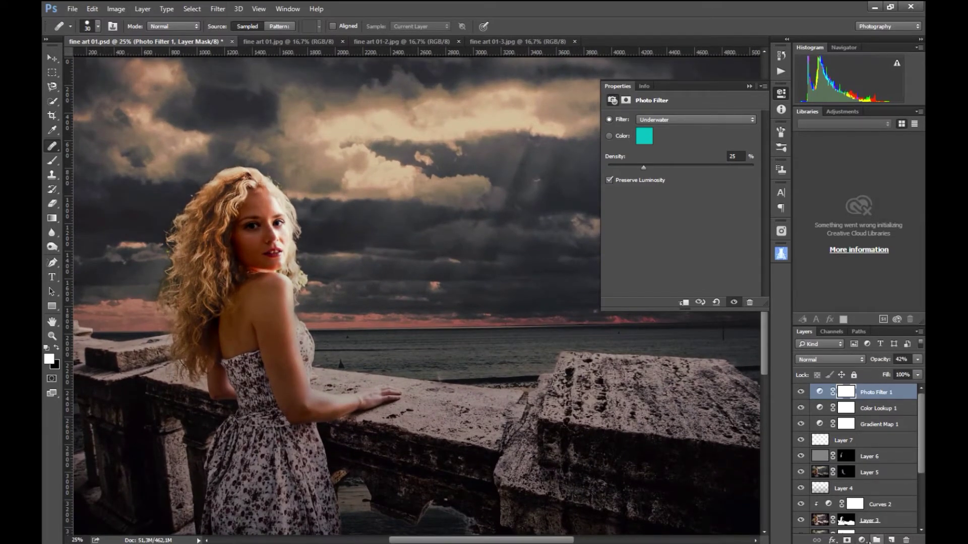
click(861, 539)
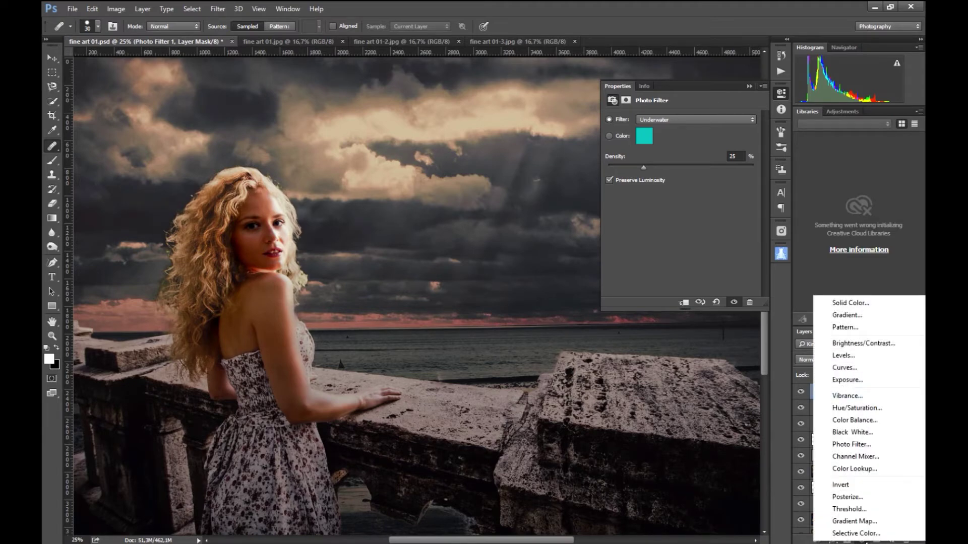
Step: Add a Curves adjustment layer and tweak midtone and shadow points on the curve
click(854, 368)
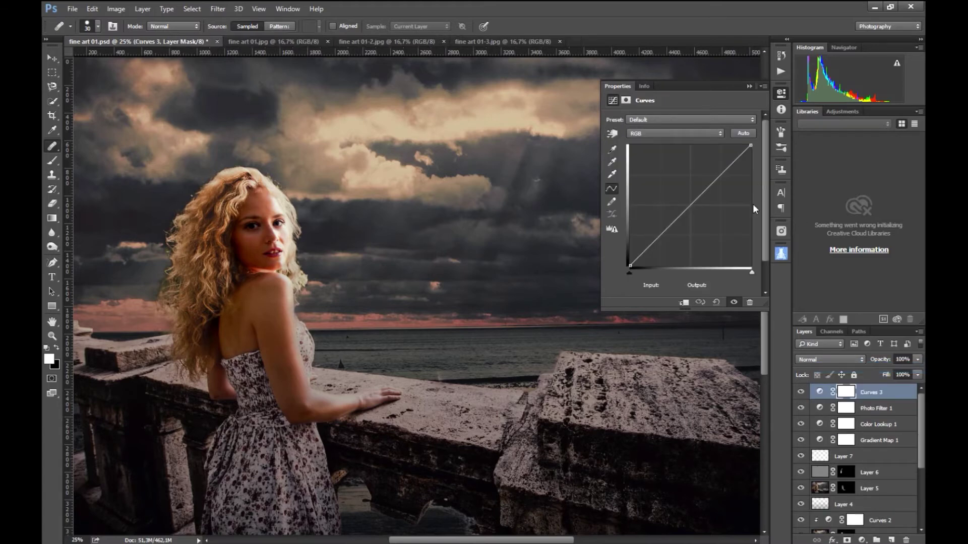
click(689, 206)
drag(688, 206, 689, 210)
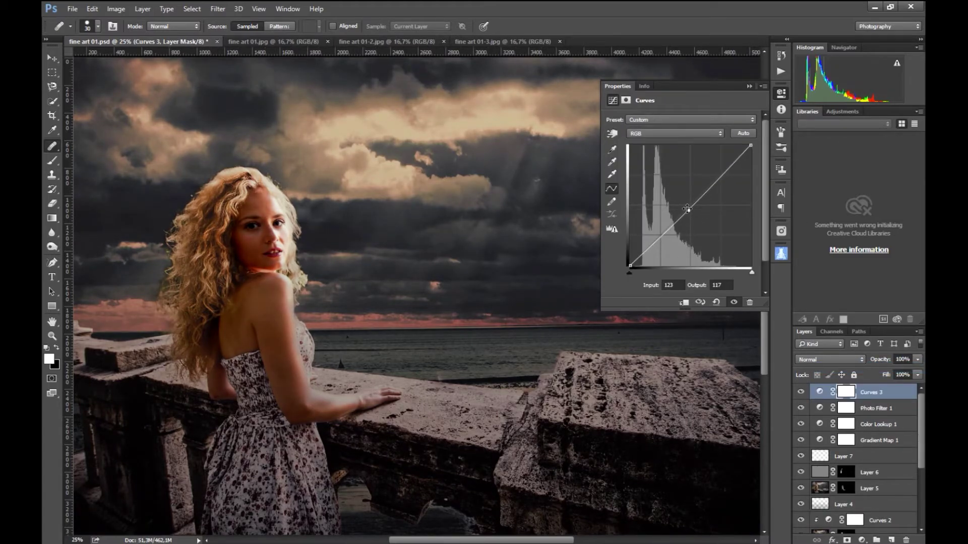
click(613, 135)
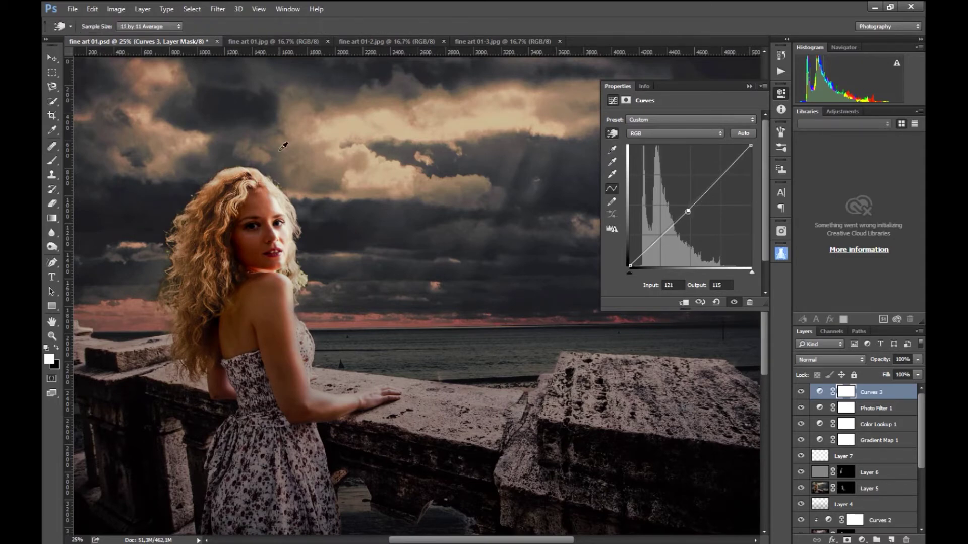
drag(271, 198, 271, 204)
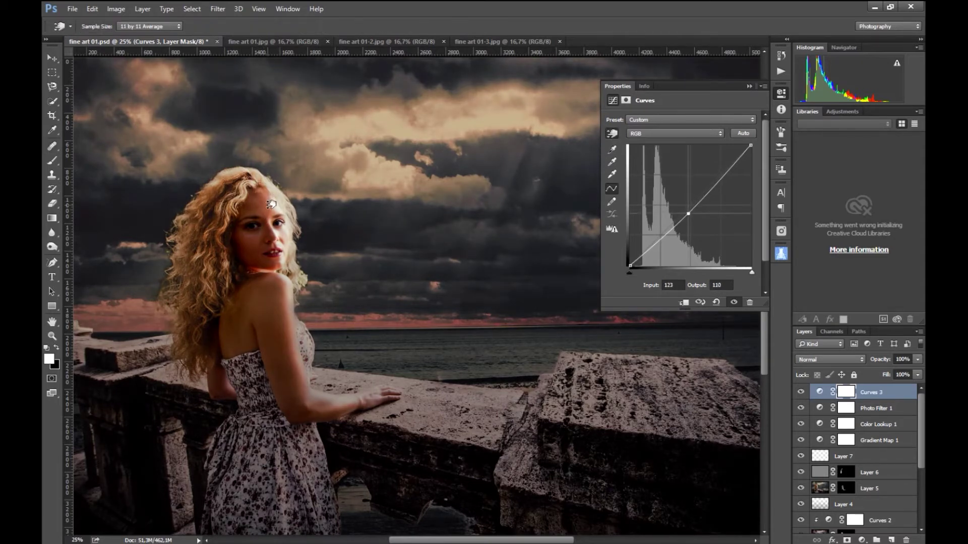
click(271, 204)
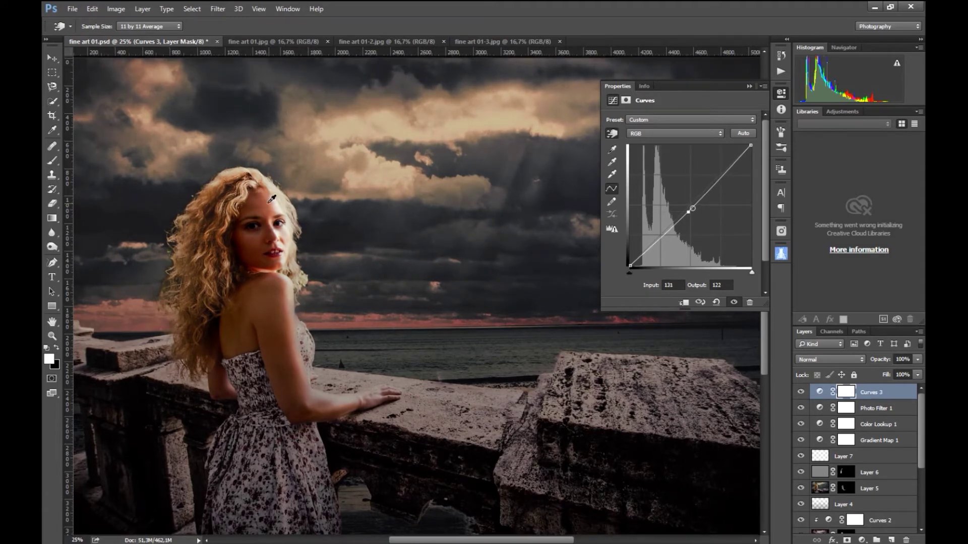
key(ctrl+minus)
drag(320, 235, 321, 229)
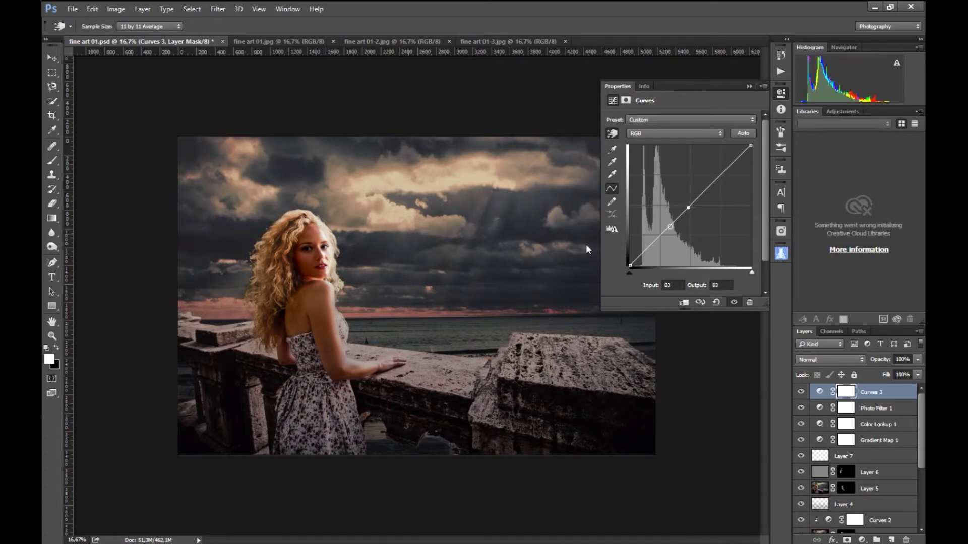
drag(319, 235, 319, 235)
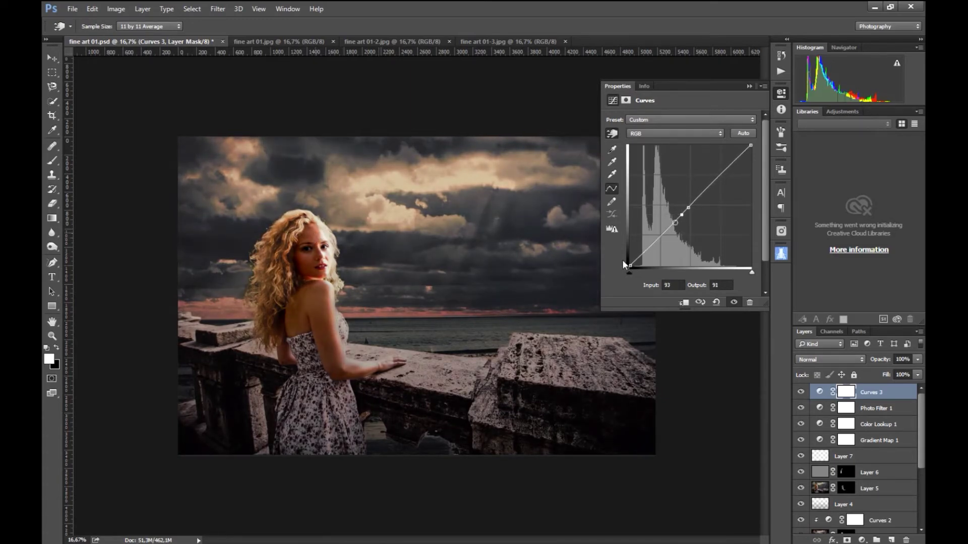
Step: Raise the curve's black point output to 14 to soften the shadows
drag(629, 266, 629, 263)
drag(629, 264, 629, 262)
key(ctrl+plus)
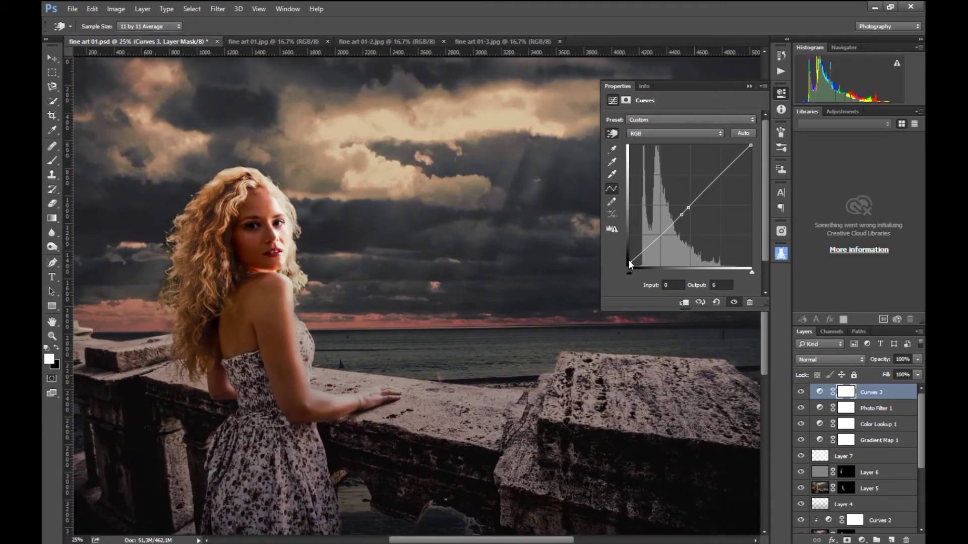
drag(628, 261, 630, 258)
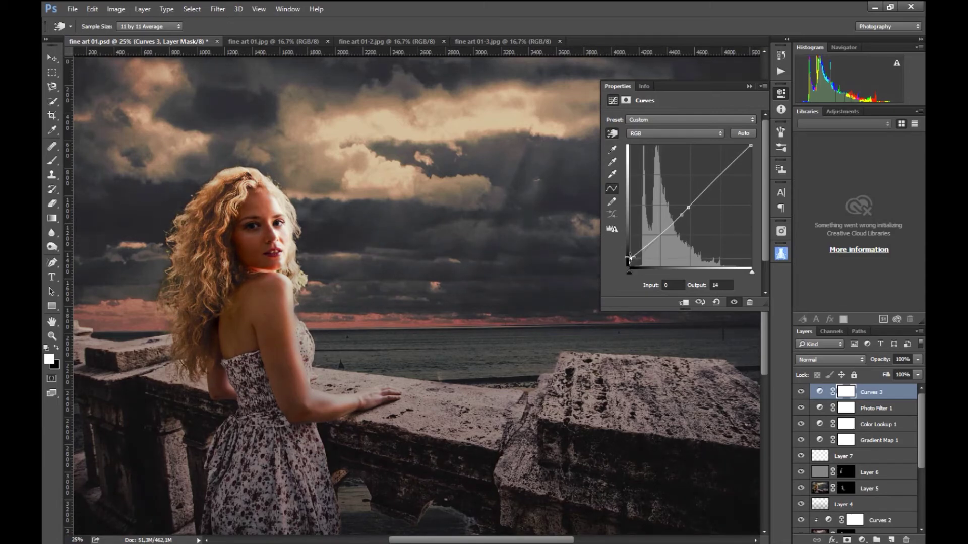
key(ctrl+minus)
key(ctrl+minus)
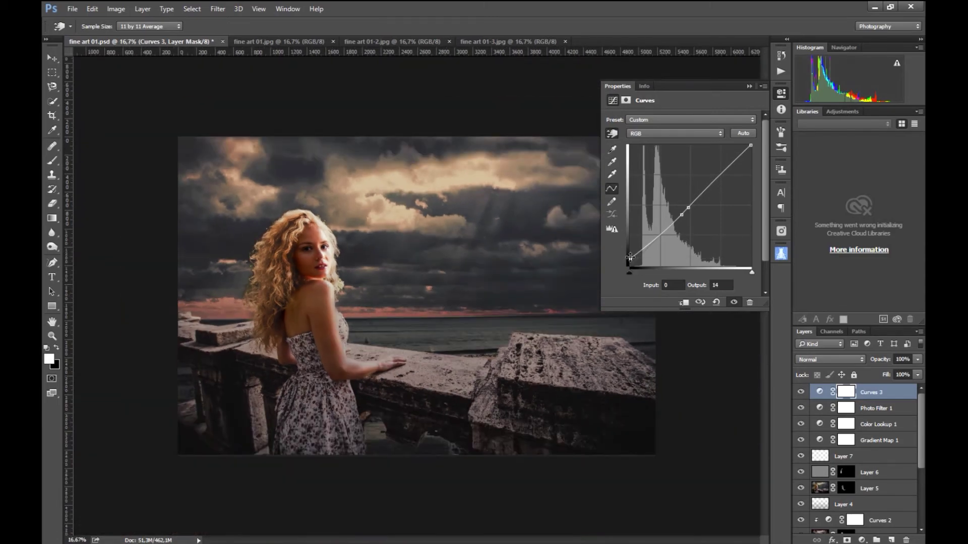
key(ctrl+plus)
key(ctrl+plus)
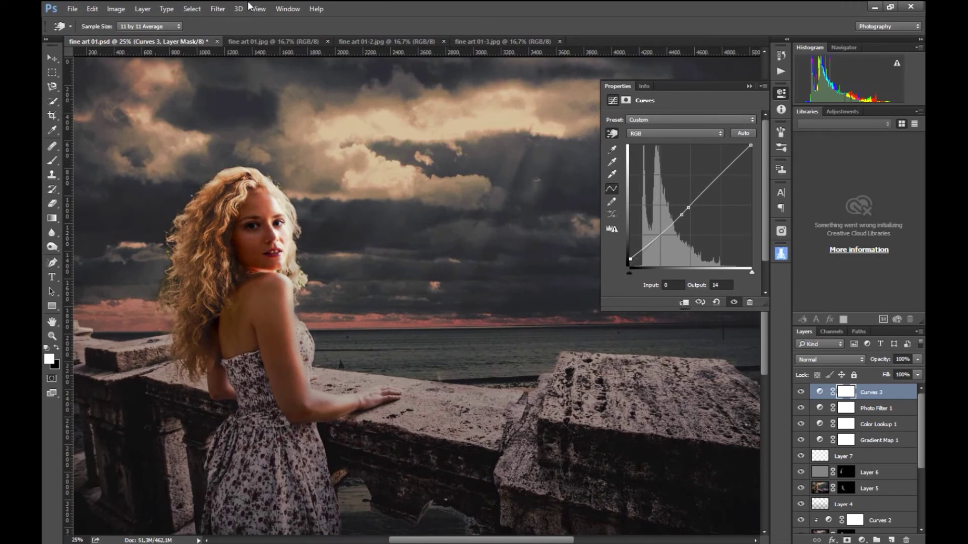
Step: Save the composite with File > Save
click(54, 59)
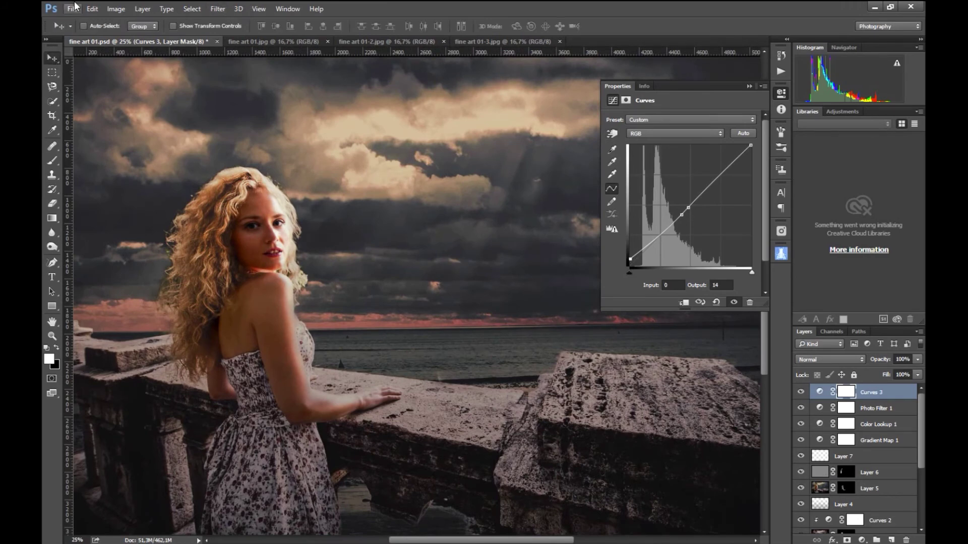
click(72, 9)
click(91, 121)
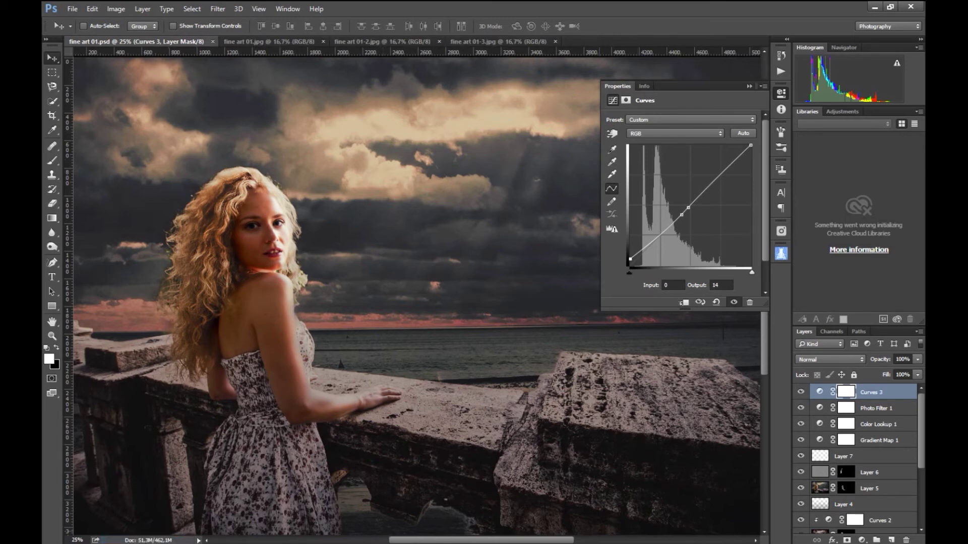
Step: Group all editing layers above Background into Group 1 and fit the image on screen
key(ctrl+alt+a)
key(ctrl+g)
click(800, 407)
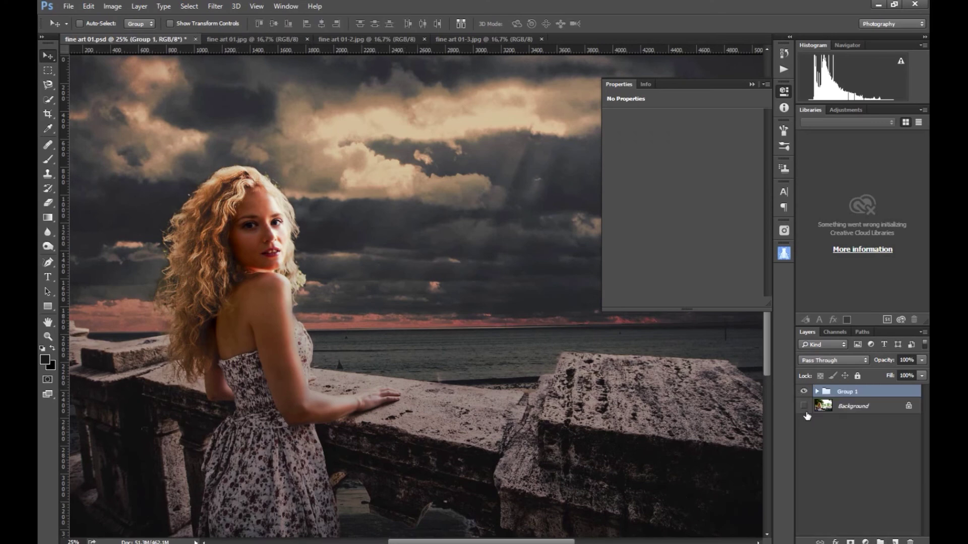
click(804, 393)
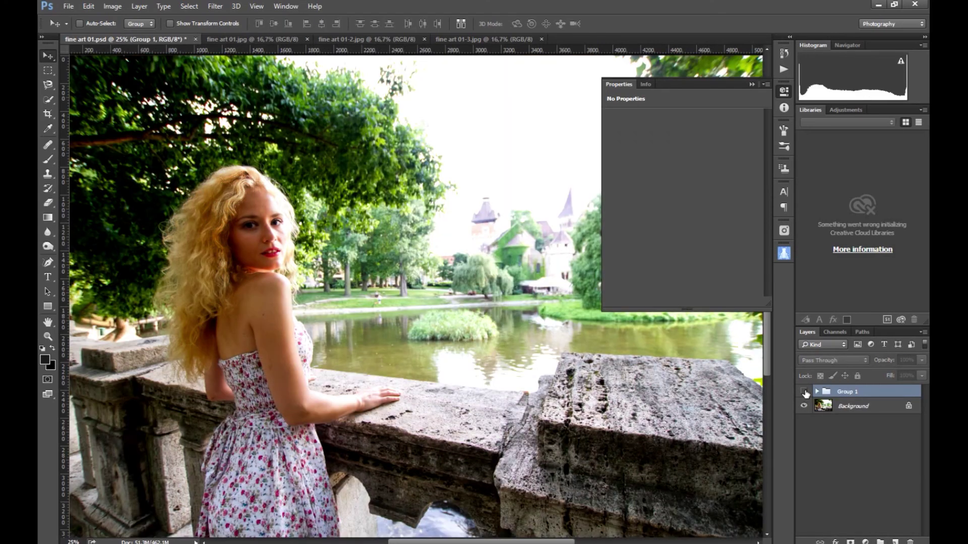
click(784, 92)
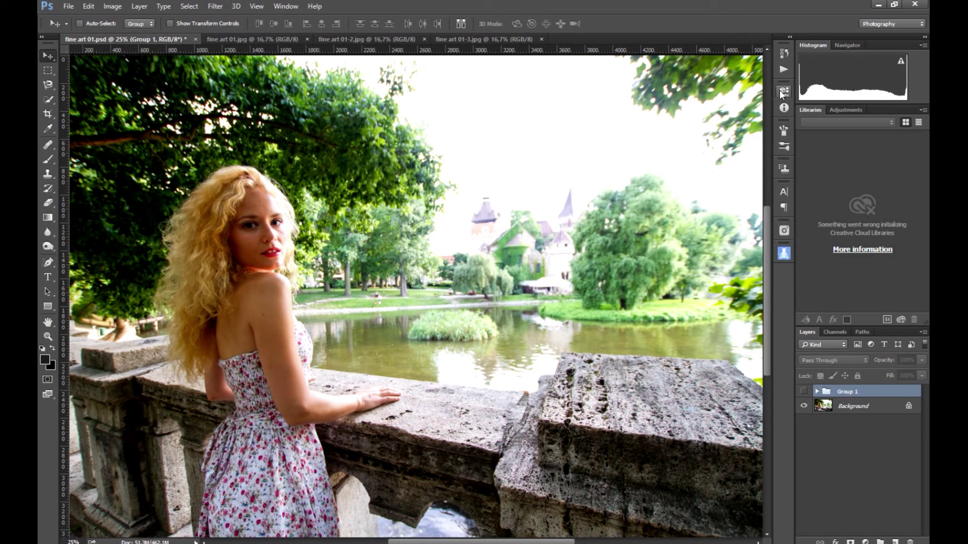
click(48, 337)
right_click(501, 331)
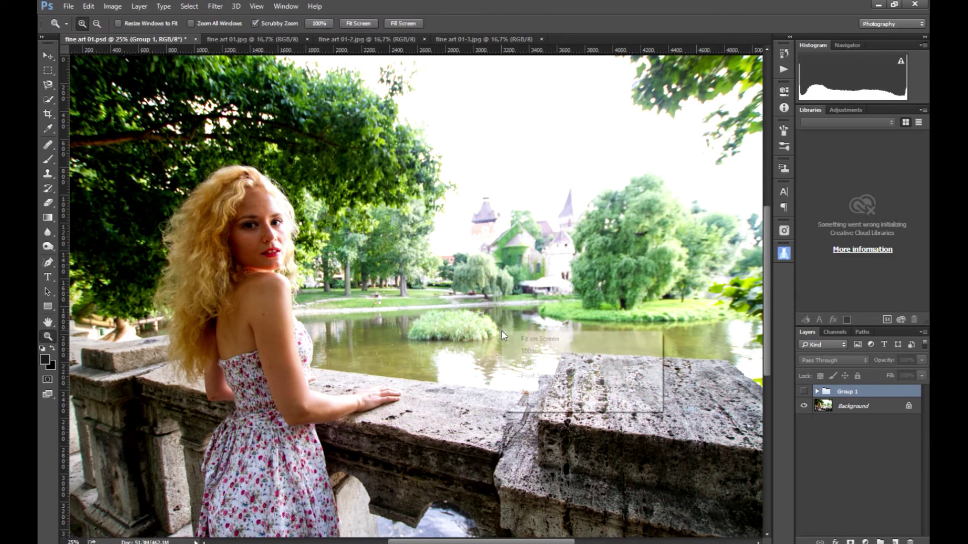
click(534, 339)
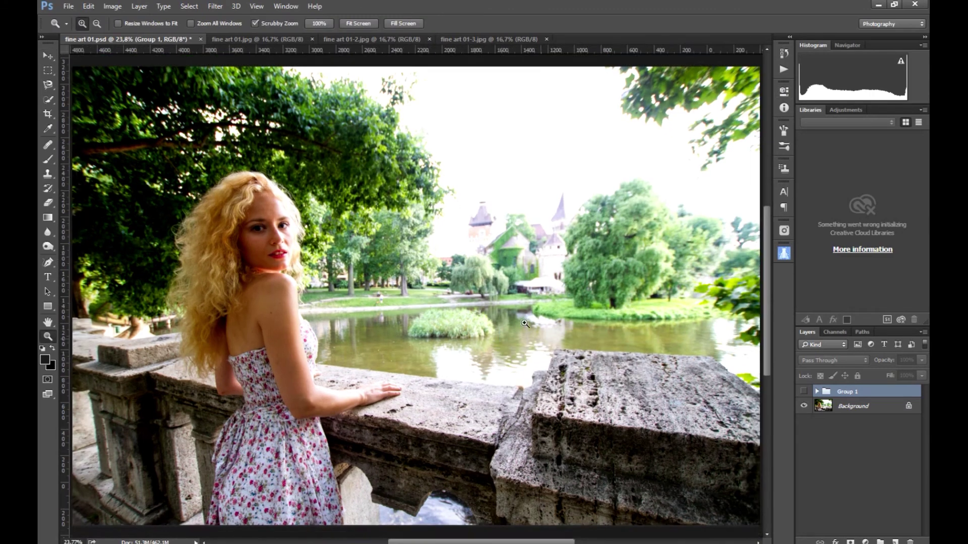
Step: Toggle Group 1 on and off to compare the composite with the original park photo
click(803, 392)
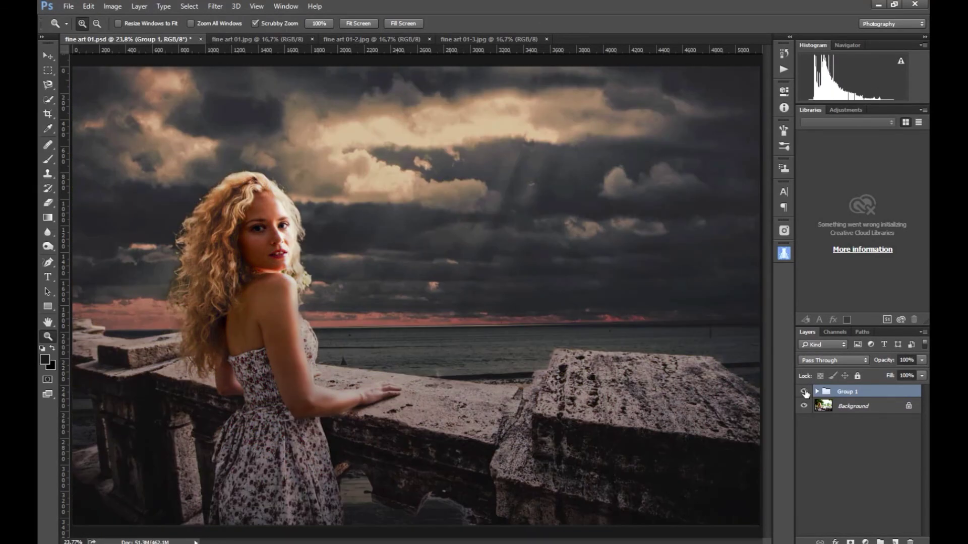
click(804, 391)
click(804, 392)
click(804, 392)
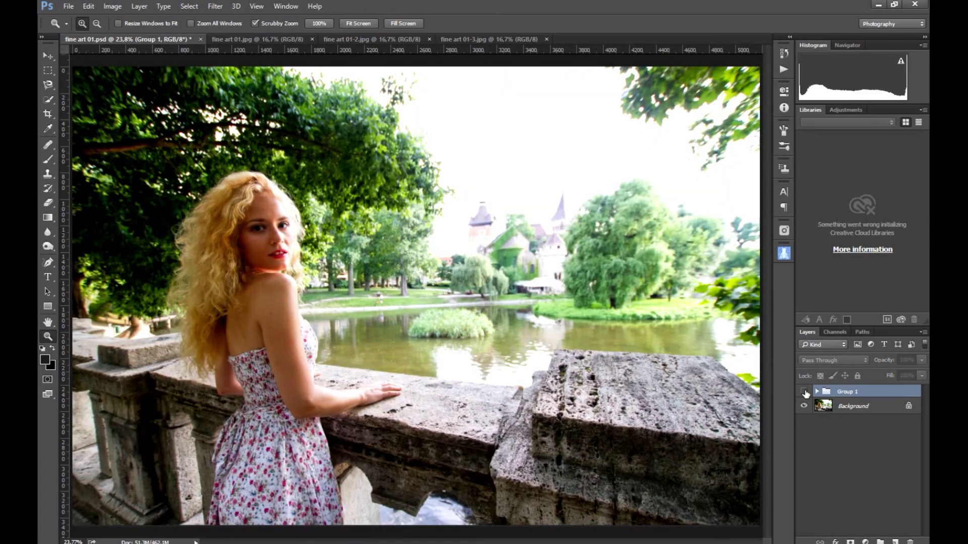
click(804, 392)
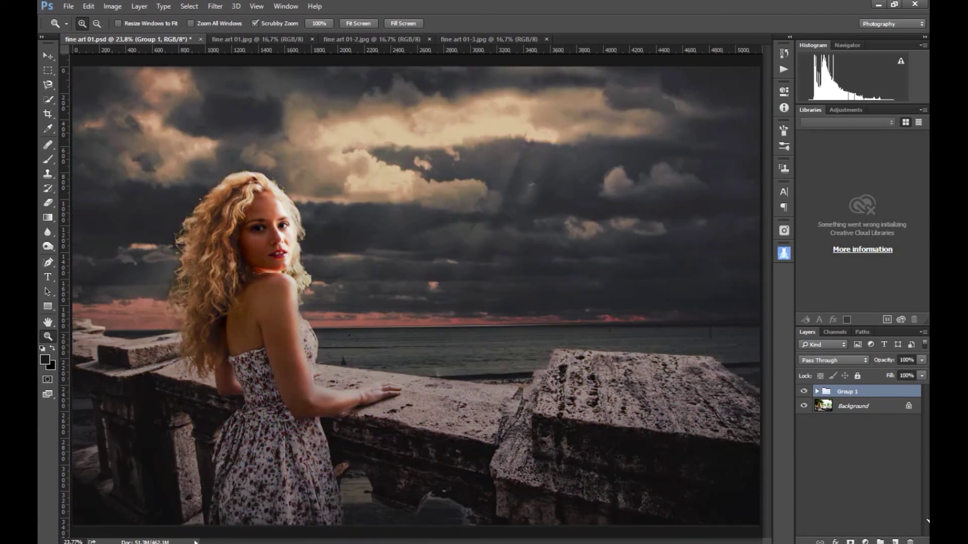
click(46, 54)
click(67, 7)
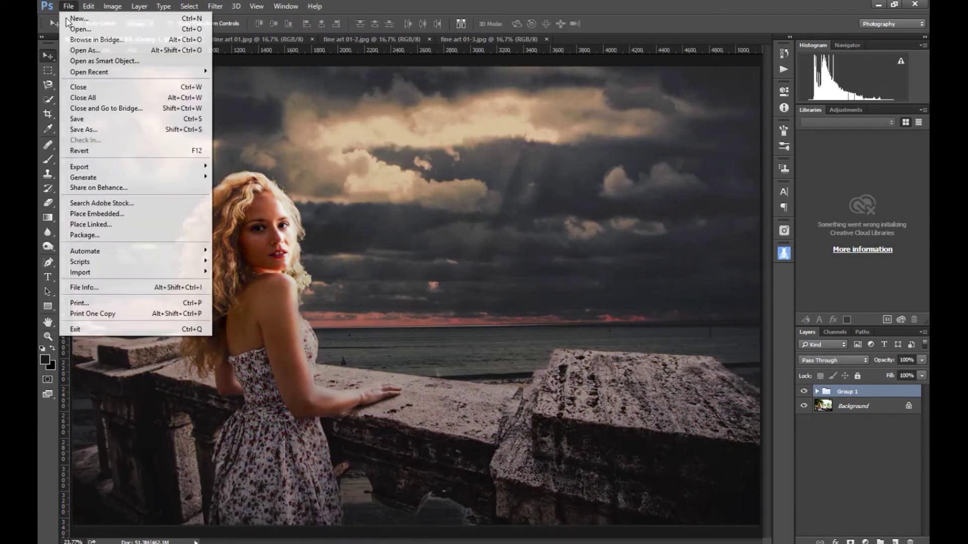